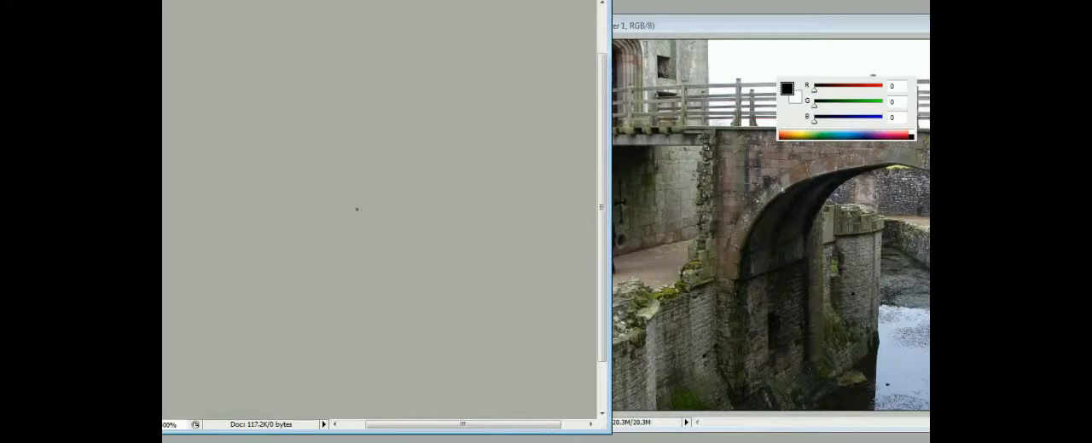
# - Draw black isometric guide lines for the bridge: a long rising edge, a short return edge and a vertical corner edge
pyautogui.moveTo(332, 209); pyautogui.dragTo(407, 173)
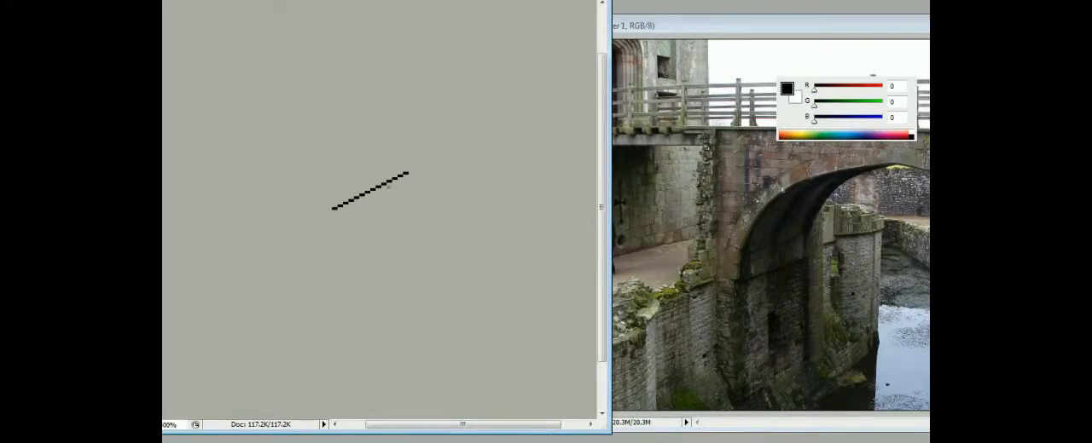
pyautogui.hotkey('ctrl', '+')
pyautogui.moveTo(414, 246); pyautogui.dragTo(461, 267)
pyautogui.moveTo(324, 207); pyautogui.dragTo(295, 195)
pyautogui.moveTo(322, 210); pyautogui.dragTo(322, 248)
pyautogui.moveTo(322, 257); pyautogui.dragTo(387, 222)
pyautogui.hotkey('ctrl', 'z')
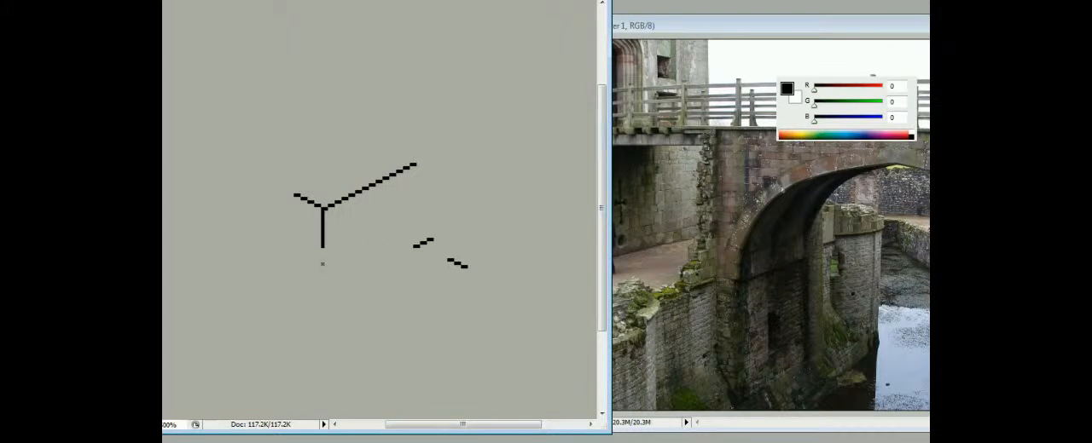
pyautogui.moveTo(415, 164); pyautogui.dragTo(510, 117)
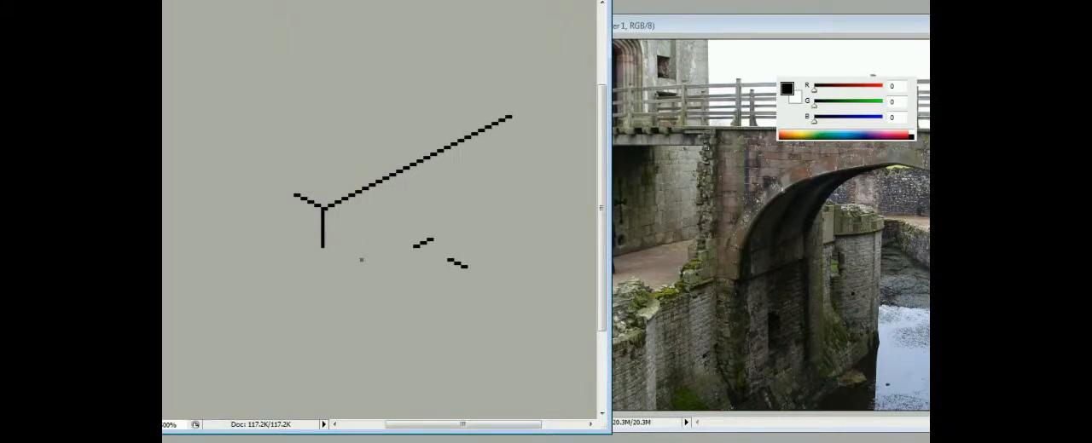
# - Draw a trial arch above the guide lines and skew it to match the isometric slope
pyautogui.moveTo(238, 114)
pyautogui.mouseDown()
pyautogui.moveTo(353, 111)
pyautogui.moveTo(237, 112)
pyautogui.mouseUp()
pyautogui.moveTo(212, 40); pyautogui.dragTo(368, 131)
pyautogui.click(162, 0)
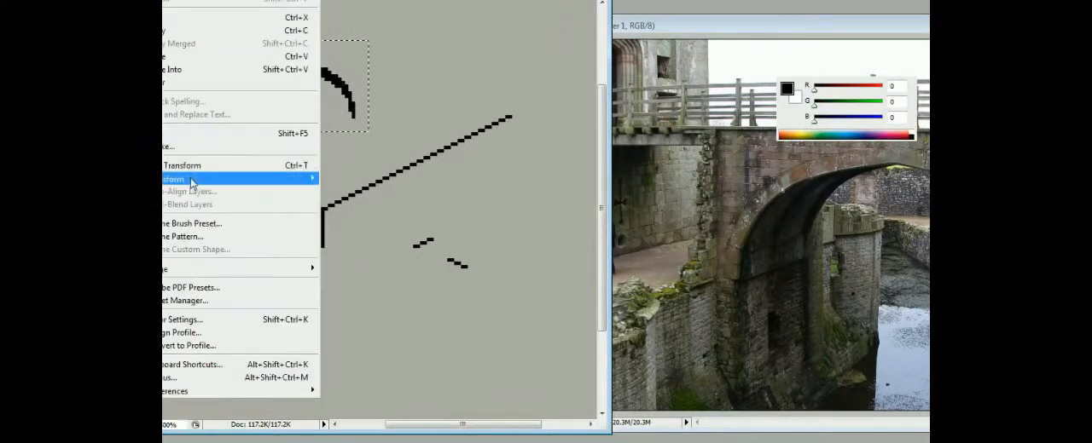
pyautogui.moveTo(192, 181)
pyautogui.click(341, 224)
pyautogui.moveTo(213, 87); pyautogui.dragTo(214, 130)
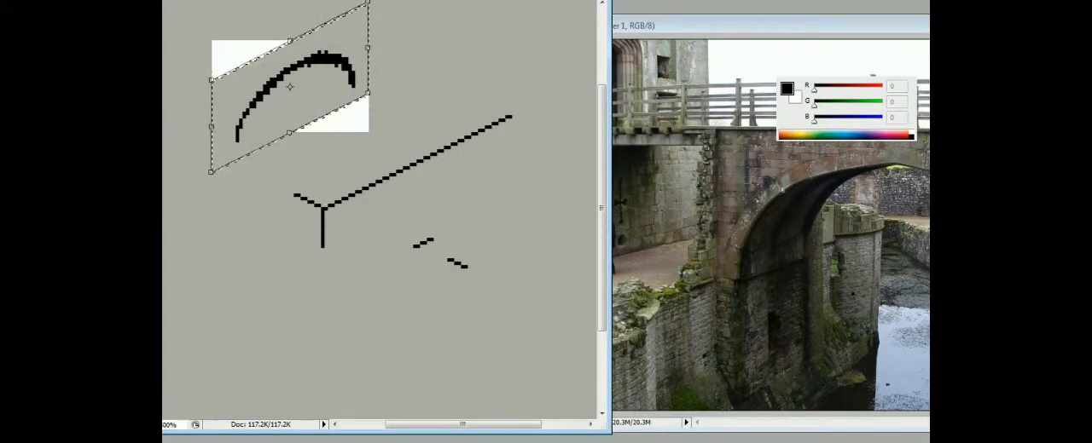
pyautogui.press('Return')
pyautogui.hotkey('ctrl', 'd')
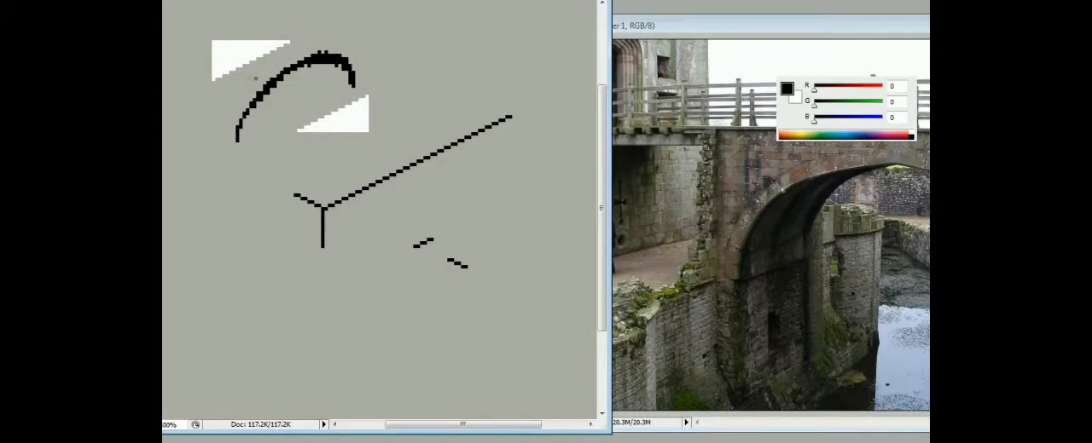
# - Draw the bridge's curved arch edge in black below the long rising edge and smooth its thick spots
pyautogui.moveTo(340, 289)
pyautogui.mouseDown()
pyautogui.moveTo(372, 231)
pyautogui.moveTo(443, 174)
pyautogui.mouseUp()
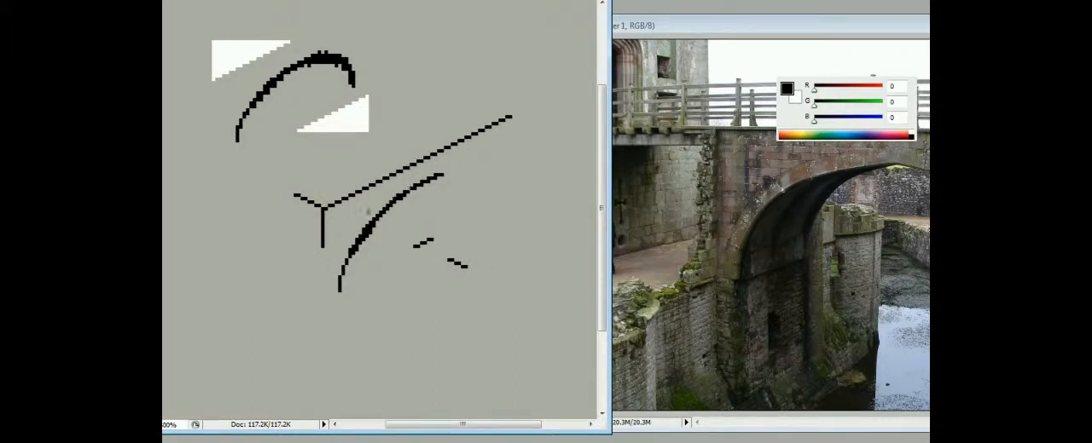
pyautogui.keyDown('alt'); pyautogui.click(416, 195); pyautogui.keyUp('alt')
pyautogui.moveTo(416, 185); pyautogui.dragTo(394, 204)
pyautogui.keyDown('alt'); pyautogui.click(353, 249); pyautogui.keyUp('alt')
# - Cover the trial arch and the white patches around it with the grey background colour
pyautogui.keyDown('alt'); pyautogui.click(535, 171); pyautogui.keyUp('alt')
pyautogui.click(352, 118)
pyautogui.click(324, 59)
pyautogui.click(234, 56)
# - Cut the linework onto a new layer and nudge it slightly to the right and down
pyautogui.click(367, 230)
pyautogui.hotkey('ctrl', 'shift', 'j')
pyautogui.press('Right')
pyautogui.press('Down')
pyautogui.click(364, 229)
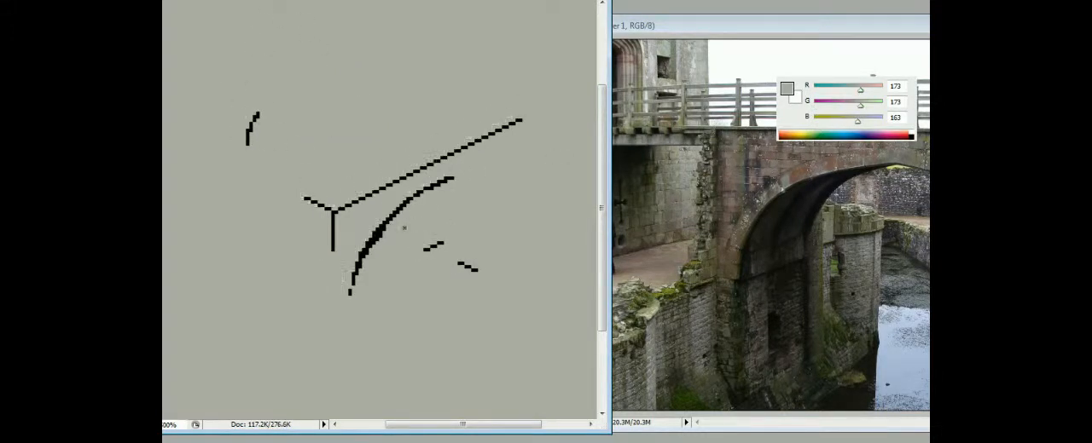
pyautogui.hotkey('ctrl', 'z')
# - Keep a plain grey Background layer beneath the linework and make Layer 1 active
pyautogui.click(839, 216)
pyautogui.click(364, 229)
pyautogui.press('F6')
pyautogui.press('x')
pyautogui.press('x')
pyautogui.press('x')
pyautogui.press('F7')
pyautogui.click(831, 191)
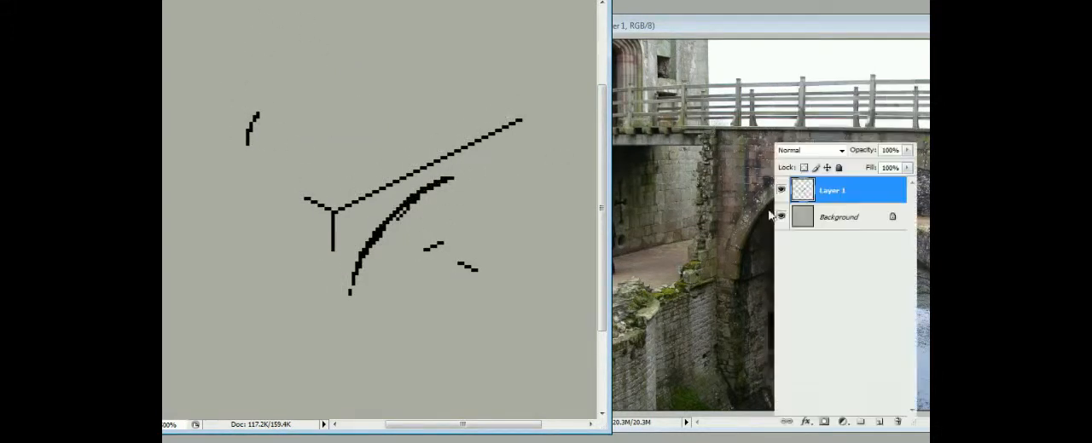
pyautogui.click(780, 217)
pyautogui.click(779, 217)
pyautogui.hotkey('ctrl', 'd')
# - Thin the black arch curve to a clean single-pixel line from its upper end to its foot
pyautogui.moveTo(418, 199); pyautogui.dragTo(374, 244)
pyautogui.click(425, 186)
pyautogui.moveTo(428, 186); pyautogui.dragTo(442, 183)
pyautogui.click(455, 175)
pyautogui.click(428, 192)
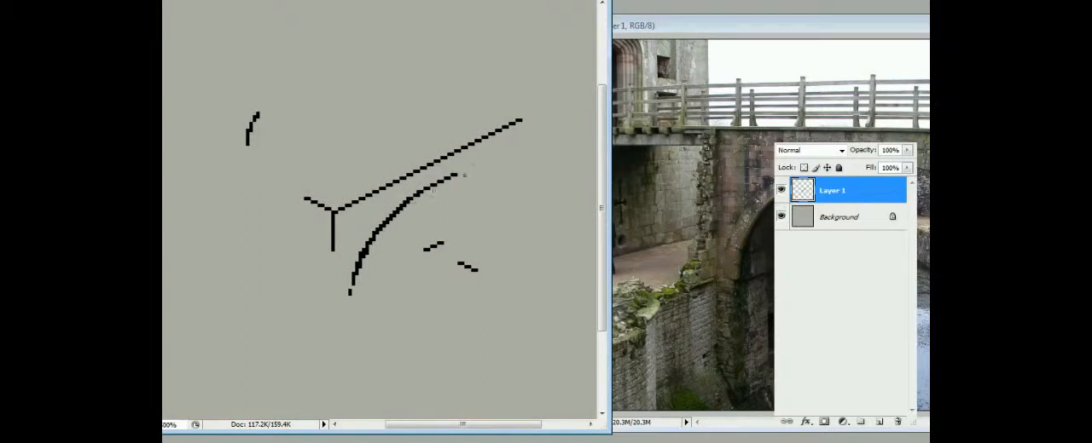
pyautogui.click(416, 195)
pyautogui.click(402, 208)
pyautogui.moveTo(401, 210)
pyautogui.mouseDown()
pyautogui.moveTo(364, 254)
pyautogui.moveTo(353, 297)
pyautogui.mouseUp()
pyautogui.click(349, 293)
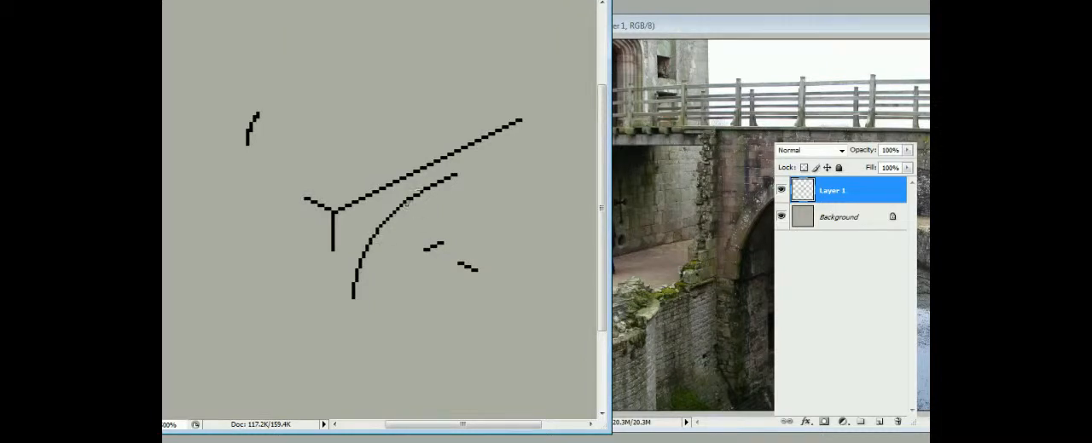
# - Complete the pillar's outline down to its base at the arch foot and erase the stray marks around the drawing
pyautogui.moveTo(332, 251); pyautogui.dragTo(332, 320)
pyautogui.moveTo(332, 246); pyautogui.dragTo(305, 235)
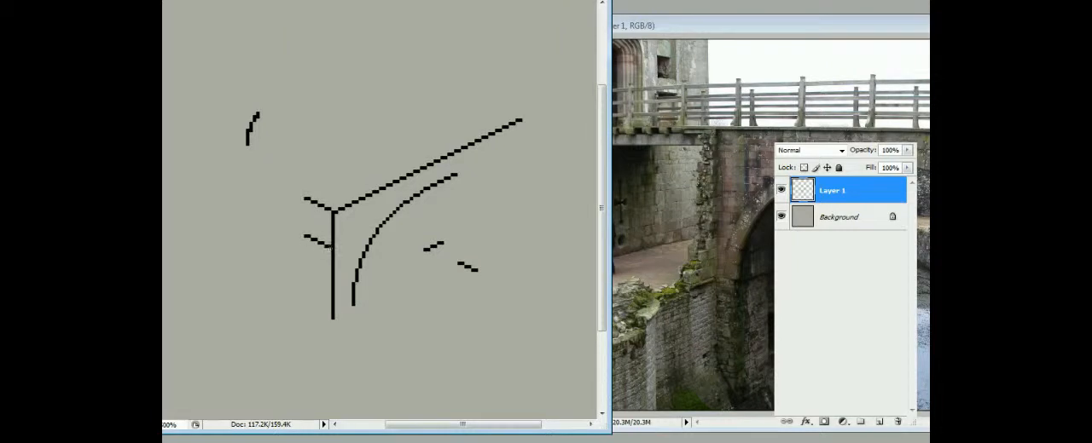
pyautogui.moveTo(257, 113); pyautogui.dragTo(247, 144)
pyautogui.moveTo(425, 249); pyautogui.dragTo(443, 244)
pyautogui.moveTo(459, 264); pyautogui.dragTo(478, 271)
pyautogui.moveTo(353, 306); pyautogui.dragTo(332, 314)
# - Fill the pillar's end face light grey and the arch's side face dark grey RGB 92, 92, 99
pyautogui.keyDown('alt'); pyautogui.click(715, 139); pyautogui.keyUp('alt')
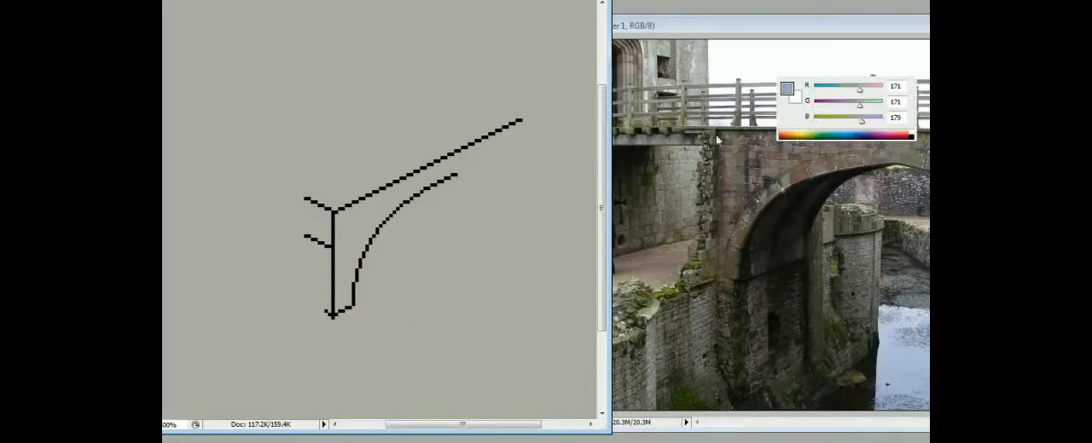
pyautogui.moveTo(333, 215); pyautogui.dragTo(333, 306)
pyautogui.moveTo(306, 201); pyautogui.dragTo(306, 236)
pyautogui.click(320, 225)
pyautogui.moveTo(871, 89); pyautogui.dragTo(839, 89)
pyautogui.moveTo(873, 105)
pyautogui.mouseDown()
pyautogui.moveTo(841, 105)
pyautogui.moveTo(843, 121)
pyautogui.mouseUp()
pyautogui.click(358, 226)
pyautogui.keyDown('alt'); pyautogui.click(320, 225); pyautogui.keyUp('alt')
pyautogui.moveTo(306, 239); pyautogui.dragTo(333, 316)
pyautogui.click(320, 273)
pyautogui.keyDown('alt'); pyautogui.click(343, 256); pyautogui.keyUp('alt')
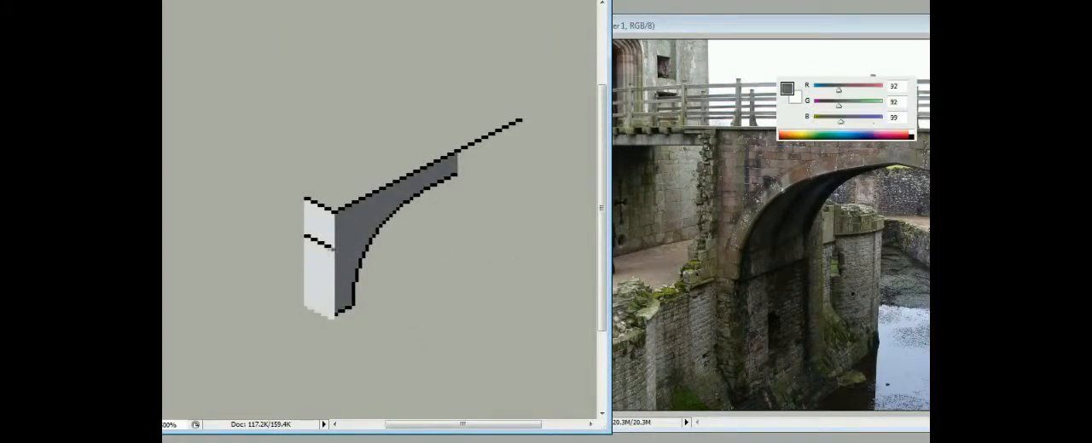
# - Draw a joint line around the pillar's corner and start a black inner band line parallel to the arch curve
pyautogui.keyDown('alt'); pyautogui.click(327, 230); pyautogui.keyUp('alt')
pyautogui.moveTo(307, 236)
pyautogui.mouseDown()
pyautogui.moveTo(384, 236)
pyautogui.moveTo(374, 211)
pyautogui.moveTo(369, 231)
pyautogui.moveTo(389, 204)
pyautogui.mouseUp()
pyautogui.keyDown('alt'); pyautogui.click(336, 212); pyautogui.keyUp('alt')
pyautogui.keyDown('alt'); pyautogui.click(373, 215); pyautogui.keyUp('alt')
pyautogui.keyDown('alt'); pyautogui.click(372, 237); pyautogui.keyUp('alt')
pyautogui.keyDown('alt'); pyautogui.click(362, 225); pyautogui.keyUp('alt')
pyautogui.click(365, 235)
pyautogui.keyDown('alt'); pyautogui.click(368, 246); pyautogui.keyUp('alt')
pyautogui.moveTo(362, 241); pyautogui.dragTo(350, 267)
# - Extend the black inner band line up to the arch's far end and down to the pillar's base
pyautogui.scroll(-1, 400, 193)
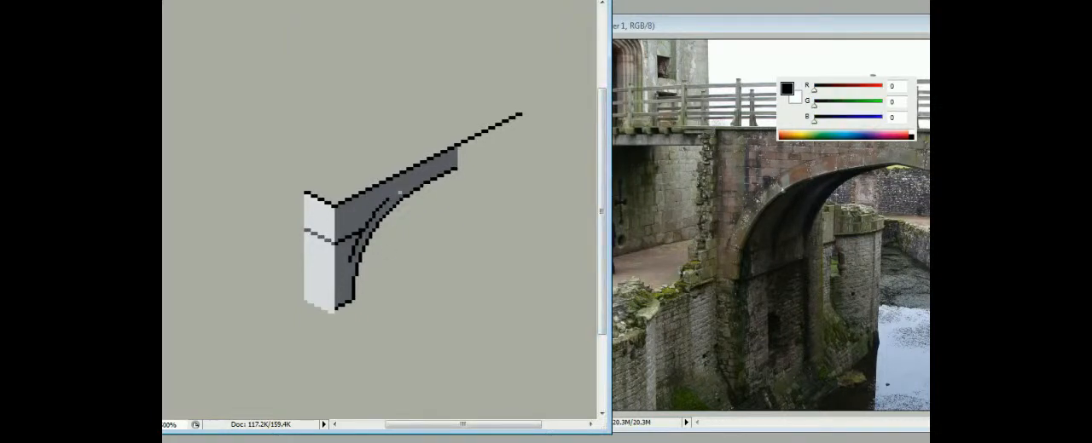
pyautogui.moveTo(389, 199); pyautogui.dragTo(409, 186)
pyautogui.keyDown('alt'); pyautogui.click(407, 179); pyautogui.keyUp('alt')
pyautogui.keyDown('alt'); pyautogui.click(413, 191); pyautogui.keyUp('alt')
pyautogui.moveTo(411, 183); pyautogui.dragTo(455, 162)
pyautogui.keyDown('alt'); pyautogui.click(434, 166); pyautogui.keyUp('alt')
pyautogui.keyDown('alt'); pyautogui.click(440, 175); pyautogui.keyUp('alt')
pyautogui.moveTo(350, 266); pyautogui.dragTo(343, 303)
# - Start the brick joints around the pillar's corner, on both the dark side face and the light end face
pyautogui.moveTo(337, 254); pyautogui.dragTo(347, 249)
pyautogui.moveTo(337, 266)
pyautogui.mouseDown()
pyautogui.moveTo(346, 259)
pyautogui.moveTo(315, 236)
pyautogui.mouseUp()
pyautogui.keyDown('alt'); pyautogui.click(332, 242); pyautogui.keyUp('alt')
pyautogui.keyDown('alt'); pyautogui.click(326, 246); pyautogui.keyUp('alt')
pyautogui.keyDown('alt'); pyautogui.click(329, 253); pyautogui.keyUp('alt')
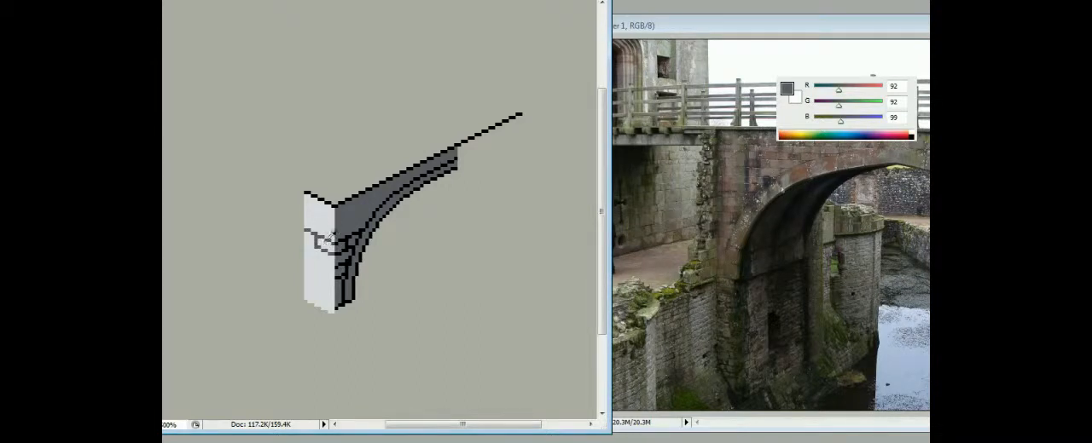
# - Draw staggered brick courses on the pillar's light end face in dark grey RGB 92, 92, 99
pyautogui.keyDown('alt'); pyautogui.click(323, 263); pyautogui.keyUp('alt')
pyautogui.moveTo(334, 268)
pyautogui.mouseDown()
pyautogui.moveTo(328, 220)
pyautogui.moveTo(317, 270)
pyautogui.moveTo(308, 249)
pyautogui.moveTo(337, 242)
pyautogui.moveTo(327, 293)
pyautogui.moveTo(322, 248)
pyautogui.mouseUp()
pyautogui.keyDown('alt'); pyautogui.click(319, 267); pyautogui.keyUp('alt')
pyautogui.keyDown('alt'); pyautogui.click(323, 265); pyautogui.keyUp('alt')
pyautogui.keyDown('alt'); pyautogui.click(320, 268); pyautogui.keyUp('alt')
pyautogui.keyDown('alt'); pyautogui.click(324, 250); pyautogui.keyUp('alt')
pyautogui.keyDown('alt'); pyautogui.click(326, 253); pyautogui.keyUp('alt')
pyautogui.keyDown('alt'); pyautogui.click(330, 260); pyautogui.keyUp('alt')
pyautogui.keyDown('alt'); pyautogui.click(331, 266); pyautogui.keyUp('alt')
pyautogui.keyDown('alt'); pyautogui.click(320, 252); pyautogui.keyUp('alt')
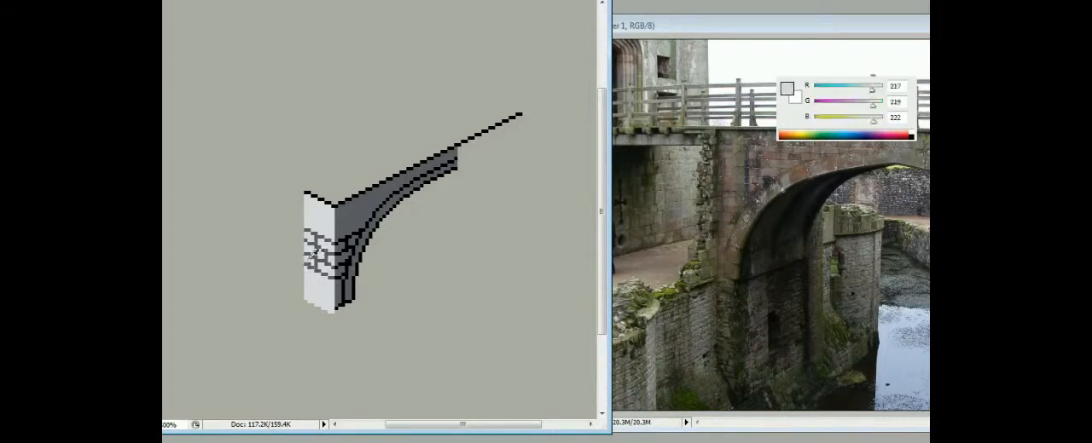
# - Recolour the arch's inner band line to mid grey RGB 128, 122, 128
pyautogui.keyDown('alt'); pyautogui.click(341, 255); pyautogui.keyUp('alt')
pyautogui.keyDown('alt'); pyautogui.click(375, 205); pyautogui.keyUp('alt')
pyautogui.moveTo(367, 226)
pyautogui.mouseDown()
pyautogui.moveTo(457, 162)
pyautogui.moveTo(353, 254)
pyautogui.mouseUp()
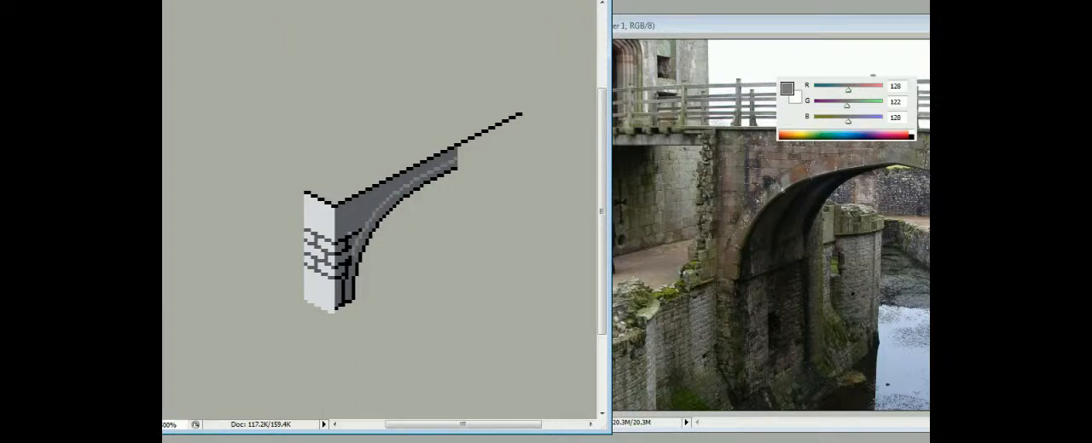
# - Select the pillar's end face and refill its light areas with a slightly warmer off-white
pyautogui.press('m')
pyautogui.moveTo(337, 326); pyautogui.dragTo(280, 192)
pyautogui.keyDown('alt'); pyautogui.click(321, 215); pyautogui.keyUp('alt')
pyautogui.click(320, 215)
pyautogui.moveTo(872, 121); pyautogui.dragTo(842, 121)
pyautogui.hotkey('ctrl', 'd')
# - Fill the Background layer with a muted brown
pyautogui.press('F7')
pyautogui.click(822, 218)
pyautogui.press('F6')
pyautogui.click(517, 222)
pyautogui.click(517, 221)
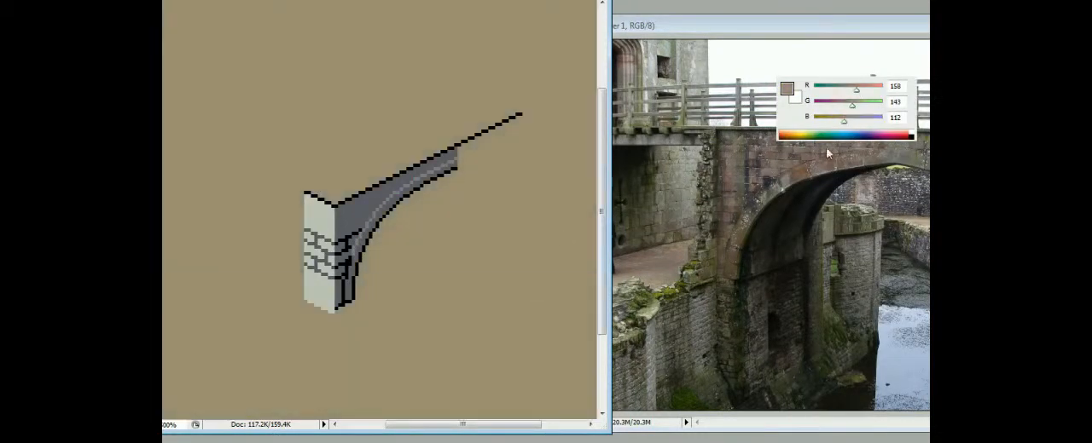
# - Draw the deck's far edge on Layer 1 in a pale off-white and repaint its short end edge to match
pyautogui.keyDown('alt'); pyautogui.click(672, 141); pyautogui.keyUp('alt')
pyautogui.press('F7')
pyautogui.click(822, 190)
pyautogui.press('F6')
pyautogui.click(307, 193)
pyautogui.keyDown('shift'); pyautogui.click(490, 101); pyautogui.keyUp('shift')
pyautogui.moveTo(310, 195); pyautogui.dragTo(331, 204)
pyautogui.click(288, 173)
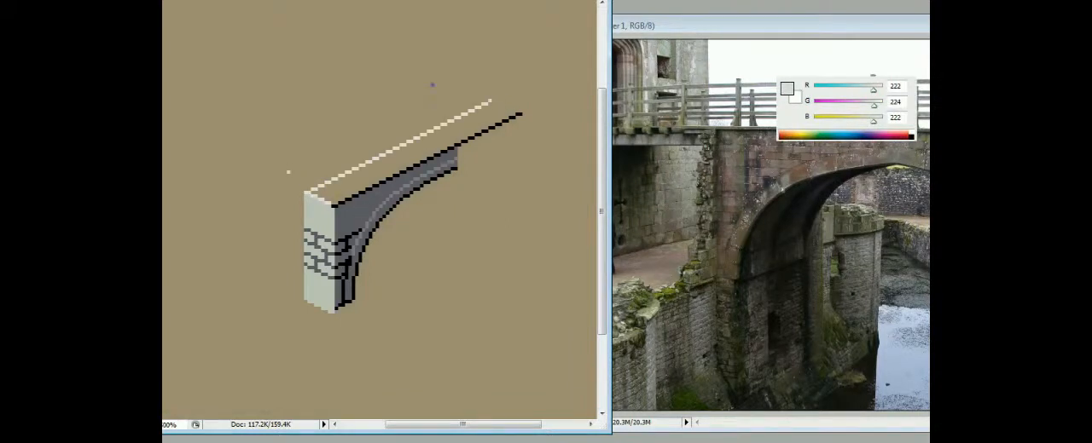
pyautogui.keyDown('shift'); pyautogui.click(456, 84); pyautogui.keyUp('shift')
pyautogui.hotkey('ctrl', 'z')
# - Repaint the deck's near edge in off-white and fill the deck surface with RGB 222, 224, 222
pyautogui.click(335, 205)
pyautogui.keyDown('shift'); pyautogui.click(521, 113); pyautogui.keyUp('shift')
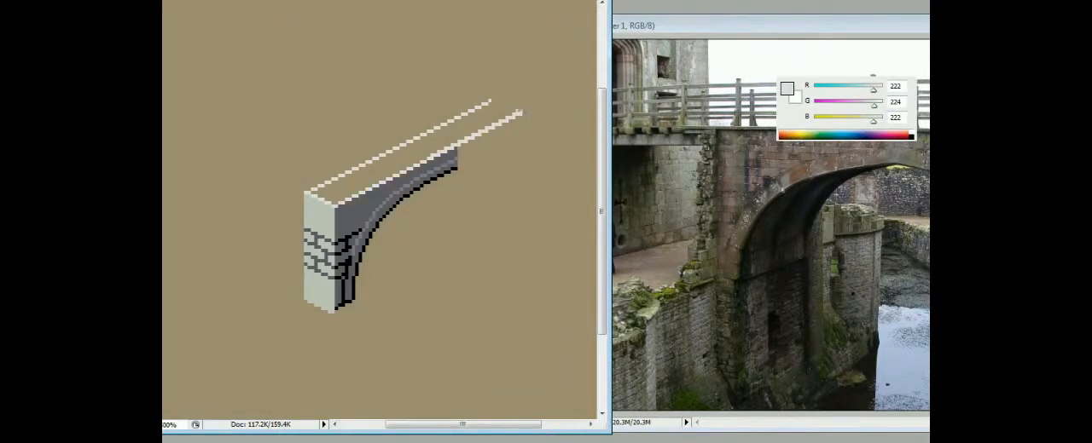
pyautogui.press('g')
pyautogui.click(484, 126)
pyautogui.hotkey('ctrl', 'z')
pyautogui.click(478, 123)
# - Tidy the outline at the pillar's base and continue the arch curve in black down its far side
pyautogui.press('b')
pyautogui.press('d')
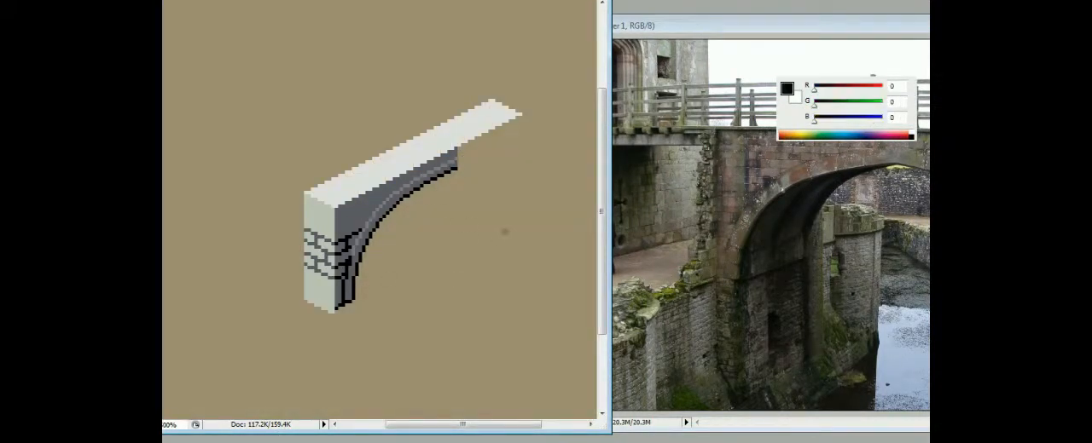
pyautogui.keyDown('alt'); pyautogui.click(365, 285); pyautogui.keyUp('alt')
pyautogui.keyDown('alt'); pyautogui.click(339, 316); pyautogui.keyUp('alt')
pyautogui.keyDown('alt'); pyautogui.click(320, 295); pyautogui.keyUp('alt')
pyautogui.moveTo(334, 312)
pyautogui.mouseDown()
pyautogui.moveTo(305, 299)
pyautogui.moveTo(350, 301)
pyautogui.mouseUp()
pyautogui.keyDown('alt'); pyautogui.click(338, 296); pyautogui.keyUp('alt')
pyautogui.keyDown('alt'); pyautogui.click(454, 169); pyautogui.keyUp('alt')
pyautogui.moveTo(458, 169)
pyautogui.mouseDown()
pyautogui.moveTo(507, 214)
pyautogui.moveTo(440, 275)
pyautogui.moveTo(520, 213)
pyautogui.moveTo(494, 254)
pyautogui.moveTo(395, 284)
pyautogui.moveTo(524, 213)
pyautogui.mouseUp()
# - Draw a dark grey base line from the pillar to the arch's far foot and block in the far pier's lower part
pyautogui.keyDown('alt'); pyautogui.click(339, 296); pyautogui.keyUp('alt')
pyautogui.click(354, 300)
pyautogui.keyDown('shift'); pyautogui.click(517, 212); pyautogui.keyUp('shift')
pyautogui.hotkey('ctrl', 'z')
pyautogui.keyDown('shift'); pyautogui.click(520, 214); pyautogui.keyUp('shift')
pyautogui.keyDown('alt'); pyautogui.click(505, 201); pyautogui.keyUp('alt')
pyautogui.keyDown('alt'); pyautogui.click(500, 225); pyautogui.keyUp('alt')
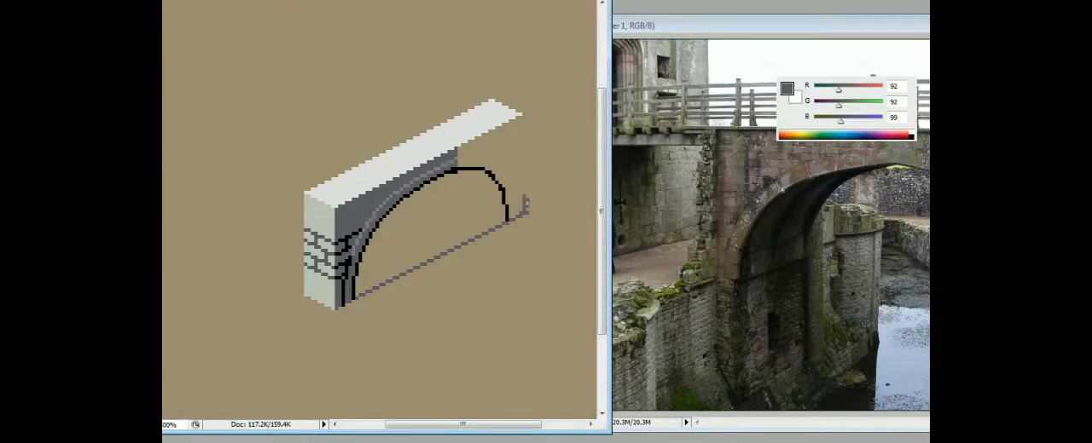
pyautogui.moveTo(525, 197); pyautogui.dragTo(512, 210)
pyautogui.keyDown('alt'); pyautogui.click(507, 209); pyautogui.keyUp('alt')
# - Try a black vertical guide line through the arch opening across the base line
pyautogui.moveTo(435, 225); pyautogui.dragTo(435, 293)
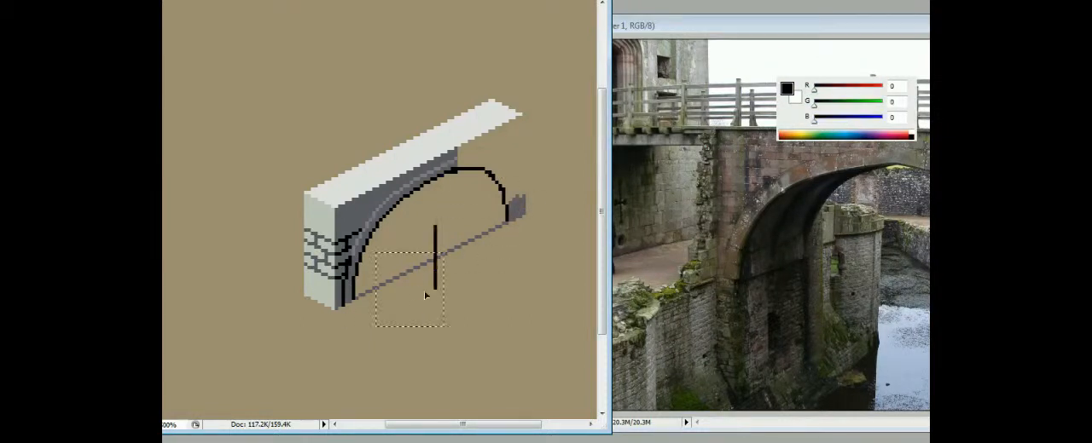
pyautogui.moveTo(428, 213); pyautogui.dragTo(429, 237)
pyautogui.hotkey('ctrl', 'z')
pyautogui.keyDown('alt'); pyautogui.click(433, 261); pyautogui.keyUp('alt')
pyautogui.keyDown('alt'); pyautogui.click(434, 223); pyautogui.keyUp('alt')
pyautogui.hotkey('ctrl', 'z')
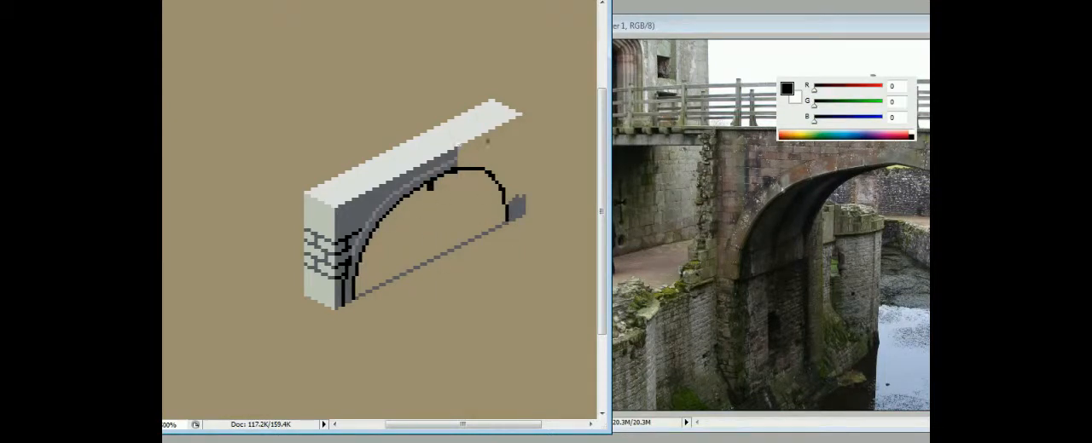
# - Extend the deck's far end in off-white and fill the bridge's side wall down to the far pier in dark grey
pyautogui.keyDown('alt'); pyautogui.click(447, 162); pyautogui.keyUp('alt')
pyautogui.moveTo(443, 173)
pyautogui.mouseDown()
pyautogui.moveTo(481, 159)
pyautogui.moveTo(468, 167)
pyautogui.moveTo(465, 152)
pyautogui.moveTo(505, 190)
pyautogui.moveTo(517, 174)
pyautogui.moveTo(465, 150)
pyautogui.moveTo(517, 125)
pyautogui.moveTo(503, 129)
pyautogui.moveTo(498, 99)
pyautogui.mouseUp()
pyautogui.keyDown('alt'); pyautogui.click(473, 166); pyautogui.keyUp('alt')
pyautogui.keyDown('alt'); pyautogui.click(470, 160); pyautogui.keyUp('alt')
pyautogui.keyDown('alt'); pyautogui.click(502, 114); pyautogui.keyUp('alt')
pyautogui.keyDown('alt'); pyautogui.click(512, 162); pyautogui.keyUp('alt')
# - Continue the lighter grey arch rim over the crown and along the arch's far side
pyautogui.keyDown('alt'); pyautogui.click(452, 164); pyautogui.keyUp('alt')
pyautogui.keyDown('alt'); pyautogui.click(494, 157); pyautogui.keyUp('alt')
pyautogui.moveTo(460, 161)
pyautogui.mouseDown()
pyautogui.moveTo(503, 175)
pyautogui.moveTo(465, 160)
pyautogui.mouseUp()
pyautogui.keyDown('alt'); pyautogui.click(503, 184); pyautogui.keyUp('alt')
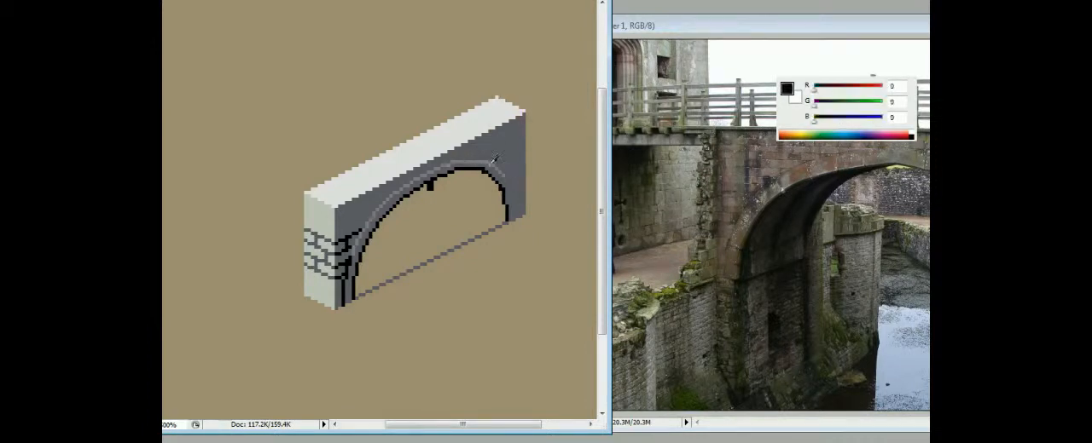
pyautogui.keyDown('alt'); pyautogui.click(512, 179); pyautogui.keyUp('alt')
pyautogui.keyDown('alt'); pyautogui.click(506, 191); pyautogui.keyUp('alt')
pyautogui.moveTo(509, 188); pyautogui.dragTo(510, 203)
pyautogui.keyDown('alt'); pyautogui.click(462, 165); pyautogui.keyUp('alt')
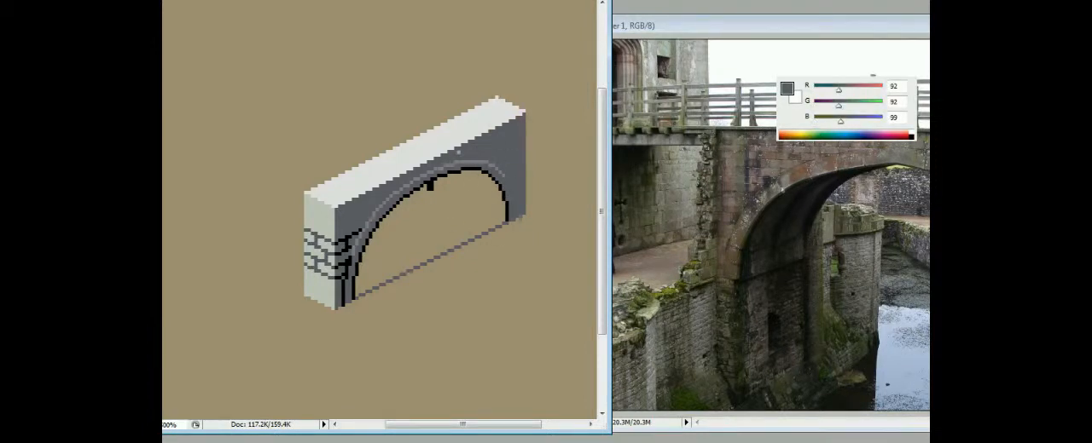
# - Outline the far pier's inner face with a black vertical edge and a light slanted line along its base
pyautogui.keyDown('alt'); pyautogui.click(466, 194); pyautogui.keyUp('alt')
pyautogui.press('d')
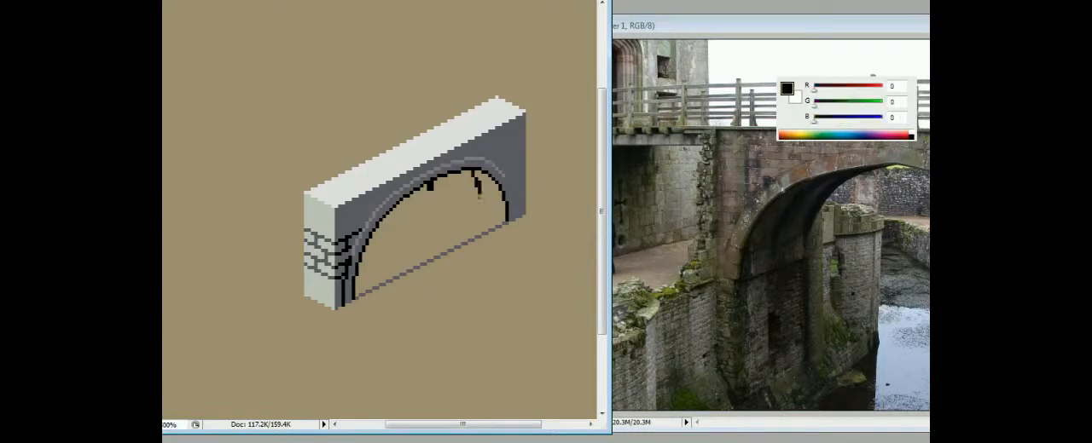
pyautogui.hotkey('ctrl', 'alt', 'shift', 'k')
pyautogui.press('Escape')
pyautogui.keyDown('alt'); pyautogui.click(514, 203); pyautogui.keyUp('alt')
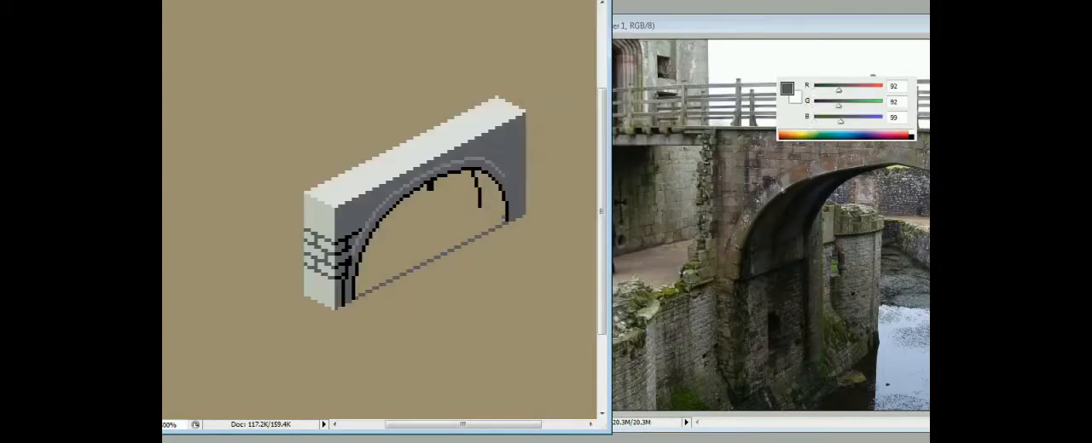
pyautogui.keyDown('alt'); pyautogui.click(321, 215); pyautogui.keyUp('alt')
pyautogui.moveTo(505, 224)
pyautogui.mouseDown()
pyautogui.moveTo(484, 213)
pyautogui.moveTo(497, 186)
pyautogui.moveTo(476, 209)
pyautogui.mouseUp()
# - Shade the far pier's inner face in grey bands, light at the base and RGB 122, 130, 133 under the arch
pyautogui.press('g')
pyautogui.click(489, 204)
pyautogui.click(857, 105)
pyautogui.press('b')
pyautogui.press('g')
pyautogui.click(491, 189)
pyautogui.keyDown('alt'); pyautogui.click(522, 177); pyautogui.keyUp('alt')
pyautogui.press('b')
pyautogui.press('g')
pyautogui.click(491, 183)
pyautogui.keyDown('alt'); pyautogui.click(507, 121); pyautogui.keyUp('alt')
pyautogui.keyDown('alt'); pyautogui.click(514, 168); pyautogui.keyUp('alt')
pyautogui.press('b')
pyautogui.keyDown('alt'); pyautogui.click(493, 210); pyautogui.keyUp('alt')
pyautogui.keyDown('alt'); pyautogui.click(479, 150); pyautogui.keyUp('alt')
pyautogui.keyDown('alt'); pyautogui.click(490, 210); pyautogui.keyUp('alt')
pyautogui.click(476, 204)
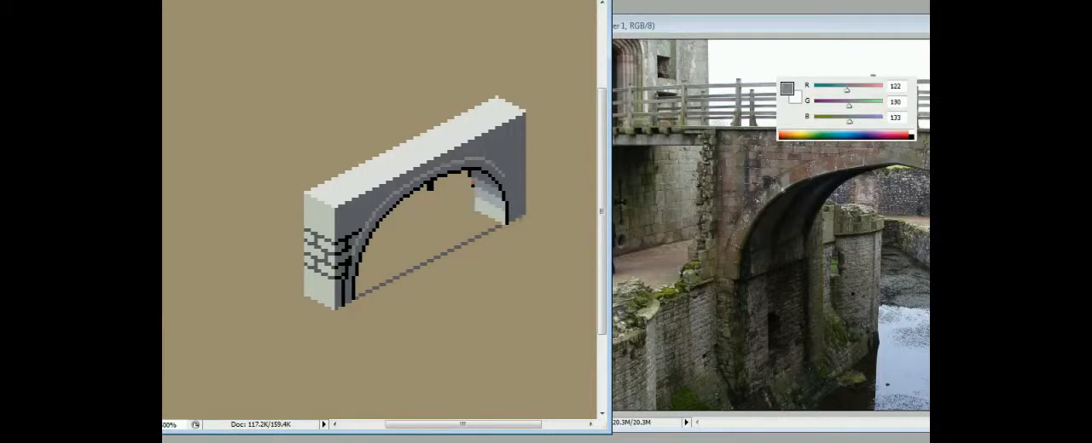
# - Repaint the black outline between the far pier's inner and side faces in dark grey RGB 92, 92, 99
pyautogui.keyDown('alt'); pyautogui.click(515, 180); pyautogui.keyUp('alt')
pyautogui.click(507, 205)
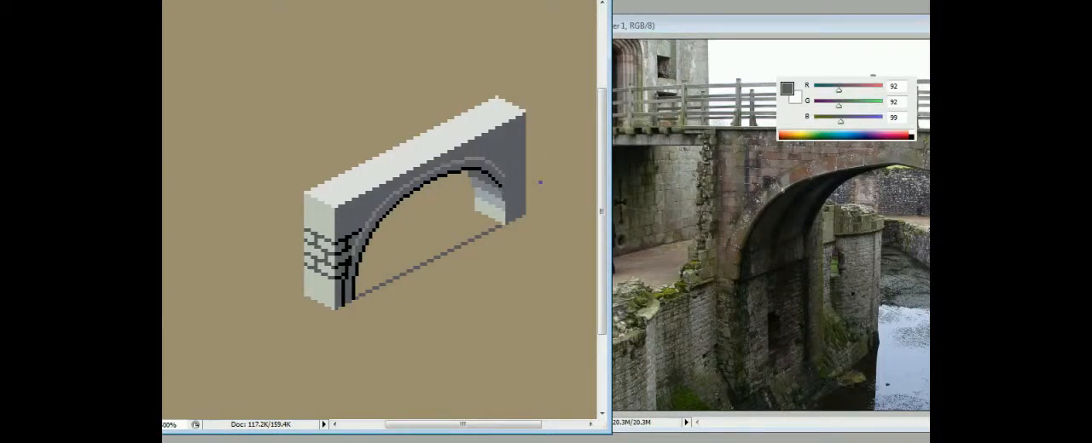
pyautogui.hotkey('ctrl', '-')
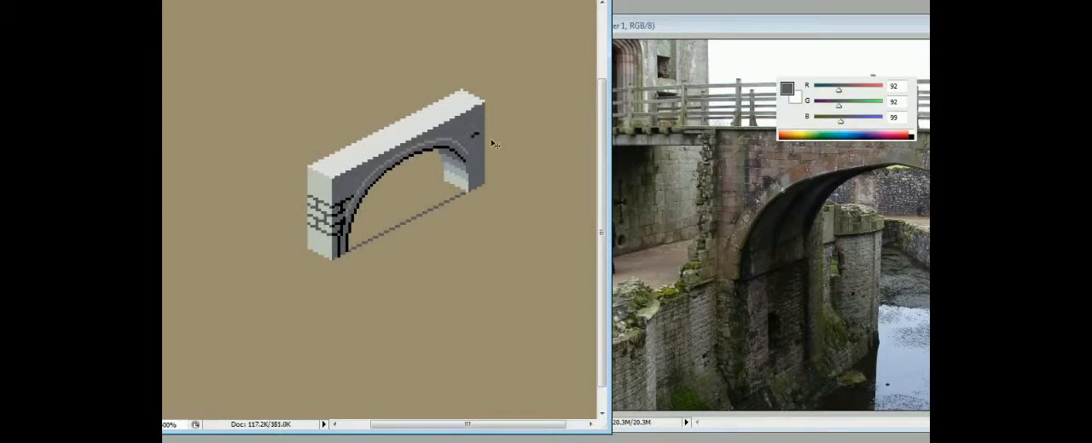
# - Draw a slanted black mortar line across the far pier's side face, from the arch rim to the outer edge
pyautogui.press('d')
pyautogui.moveTo(473, 135); pyautogui.dragTo(461, 141)
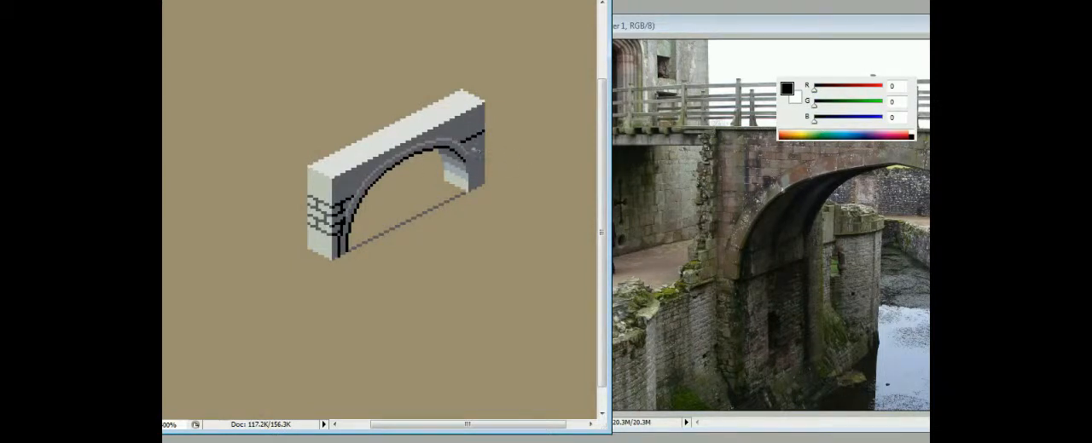
pyautogui.press('m')
pyautogui.moveTo(365, 192); pyautogui.dragTo(328, 274)
pyautogui.moveTo(352, 218)
pyautogui.mouseDown()
pyautogui.moveTo(472, 154)
pyautogui.moveTo(451, 147)
pyautogui.mouseUp()
pyautogui.press('b')
pyautogui.keyDown('alt'); pyautogui.click(455, 135); pyautogui.keyUp('alt')
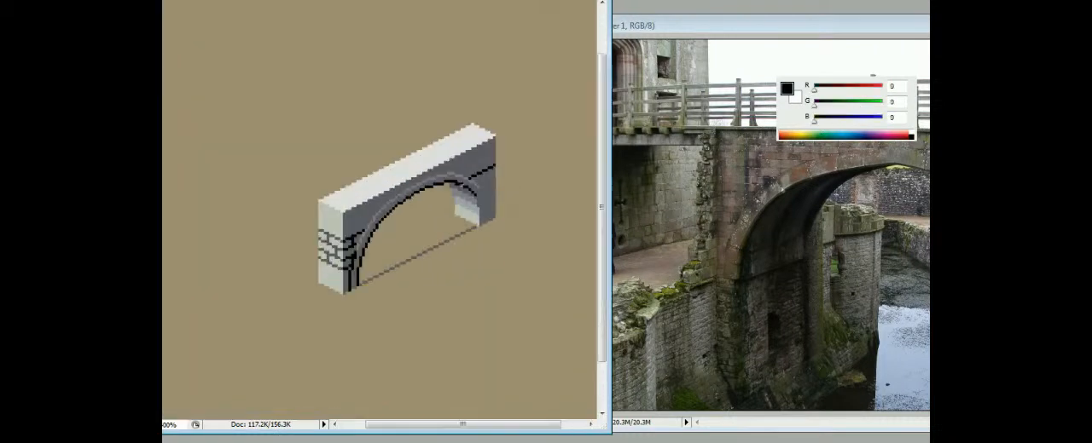
# - Touch up the arch's far shoulder with grey RGB 128, 122, 128 and dark grey RGB 92, 92, 99
pyautogui.keyDown('alt'); pyautogui.click(464, 181); pyautogui.keyUp('alt')
pyautogui.keyDown('alt'); pyautogui.click(490, 182); pyautogui.keyUp('alt')
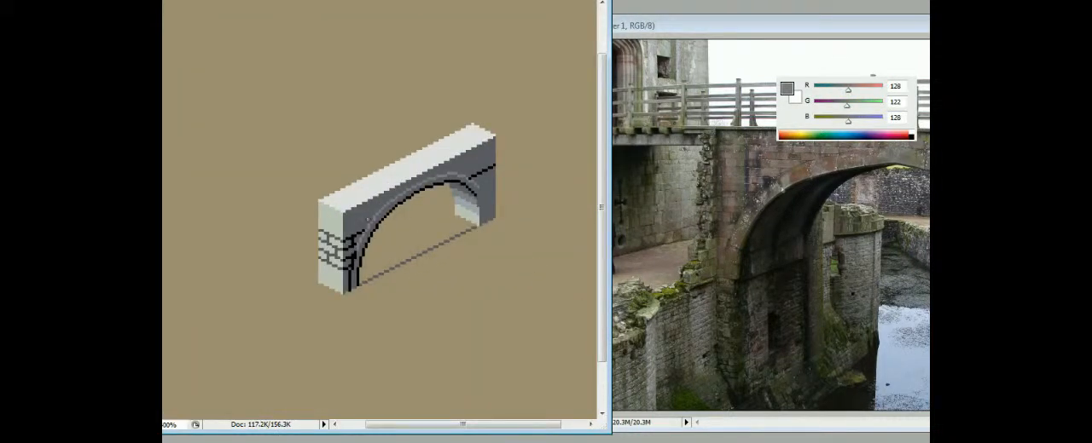
pyautogui.keyDown('alt'); pyautogui.click(480, 157); pyautogui.keyUp('alt')
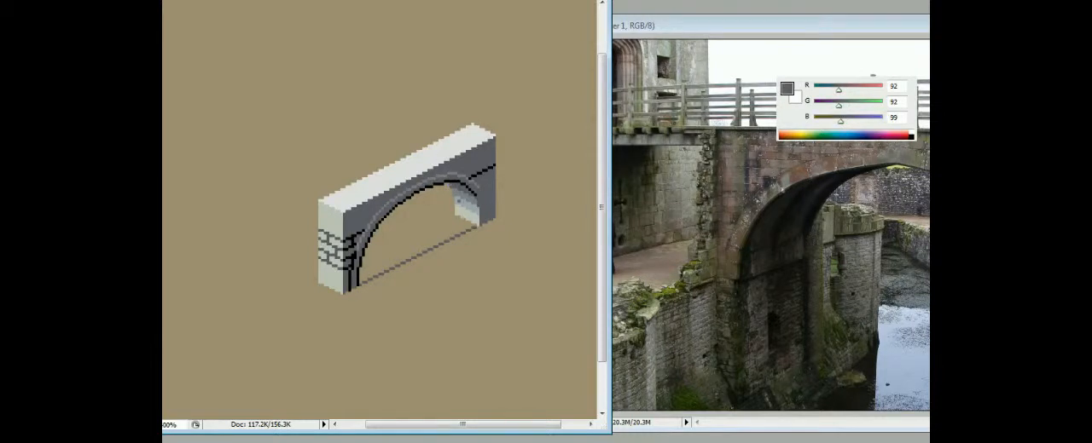
# - Draw the sloping side plane of a flared base below the far pier and fill it with RGB 158, 166, 171
pyautogui.keyDown('alt'); pyautogui.click(475, 134); pyautogui.keyUp('alt')
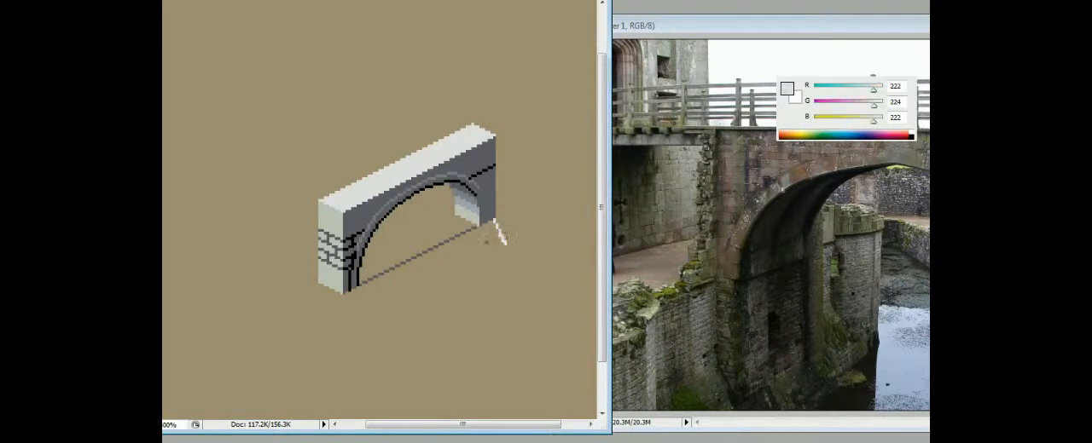
pyautogui.moveTo(501, 231)
pyautogui.mouseDown()
pyautogui.moveTo(507, 245)
pyautogui.moveTo(485, 236)
pyautogui.moveTo(504, 247)
pyautogui.moveTo(510, 231)
pyautogui.moveTo(516, 240)
pyautogui.moveTo(487, 255)
pyautogui.mouseUp()
pyautogui.click(494, 236)
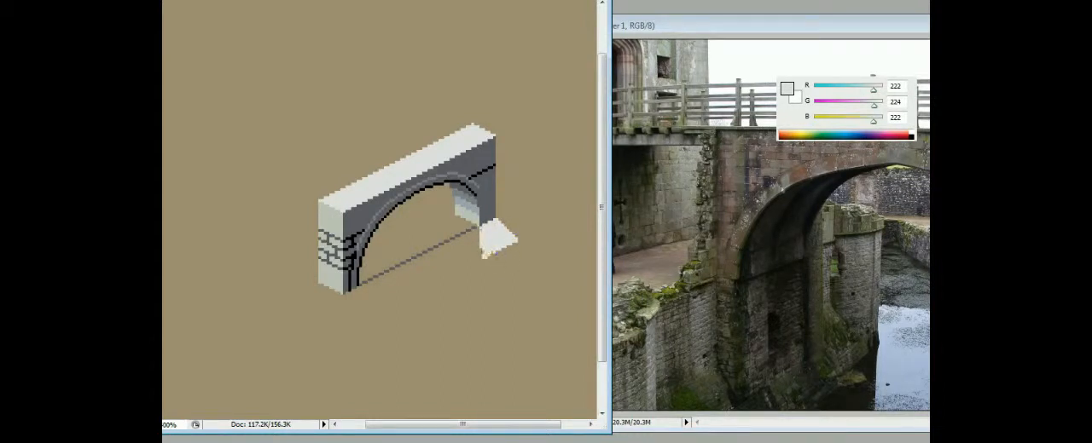
pyautogui.moveTo(499, 222); pyautogui.dragTo(522, 238)
pyautogui.keyDown('alt'); pyautogui.click(487, 210); pyautogui.keyUp('alt')
pyautogui.keyDown('alt'); pyautogui.click(472, 209); pyautogui.keyUp('alt')
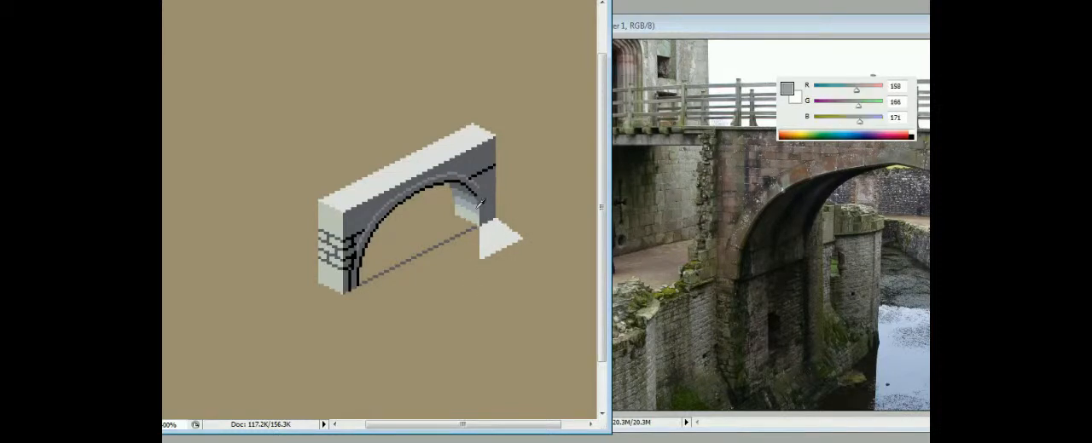
pyautogui.keyDown('alt'); pyautogui.click(464, 199); pyautogui.keyUp('alt')
pyautogui.click(495, 235)
# - Outline the flared base's front slope below the far pier's inner face and fill it with RGB 222, 224, 222
pyautogui.press('b')
pyautogui.keyDown('alt'); pyautogui.click(486, 211); pyautogui.keyUp('alt')
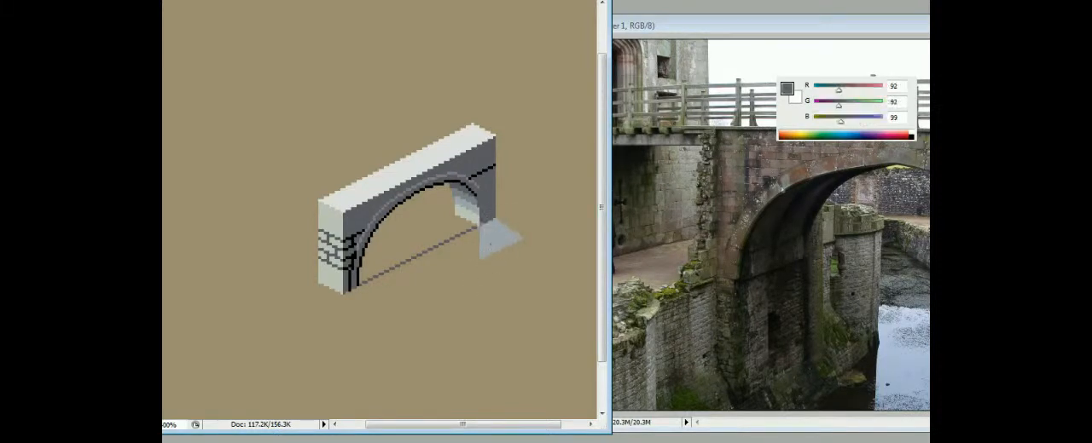
pyautogui.keyDown('alt'); pyautogui.click(470, 215); pyautogui.keyUp('alt')
pyautogui.moveTo(479, 257)
pyautogui.mouseDown()
pyautogui.moveTo(437, 237)
pyautogui.moveTo(456, 217)
pyautogui.moveTo(430, 231)
pyautogui.mouseUp()
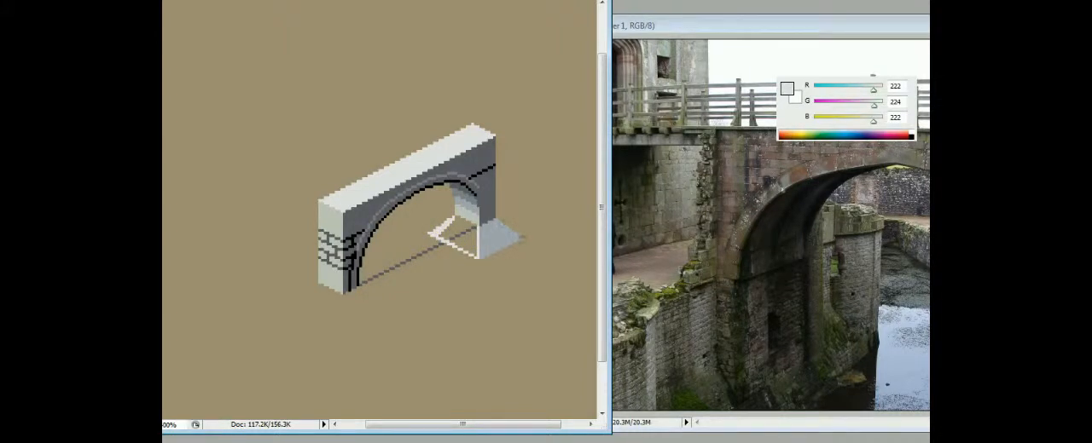
pyautogui.moveTo(433, 232)
pyautogui.mouseDown()
pyautogui.moveTo(452, 220)
pyautogui.moveTo(476, 226)
pyautogui.mouseUp()
pyautogui.click(463, 241)
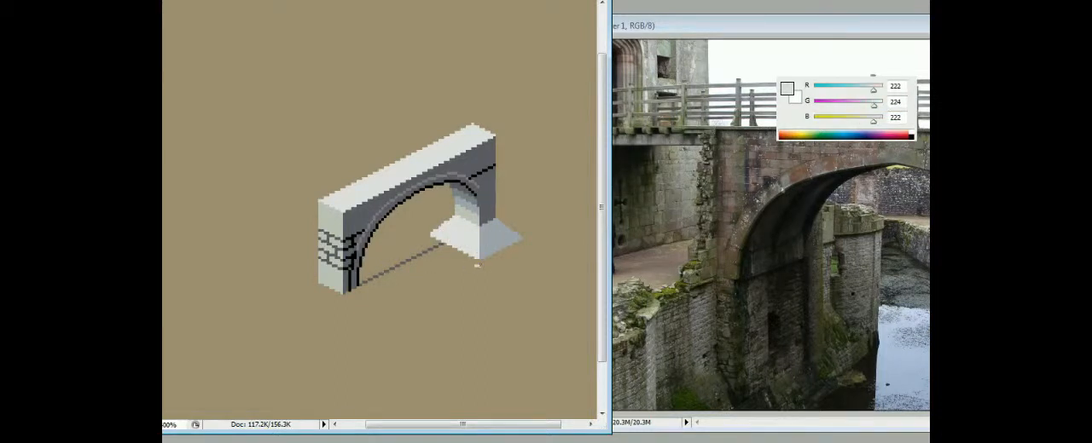
pyautogui.keyDown('alt'); pyautogui.click(479, 252); pyautogui.keyUp('alt')
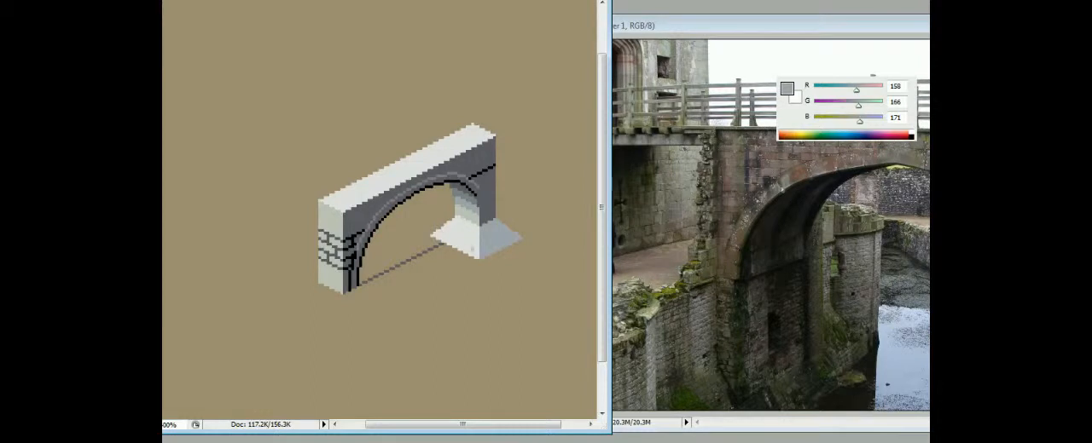
# - Draw the vertical front face under the base's front slope and fill it with the near pillar's light grey
pyautogui.keyDown('alt'); pyautogui.click(334, 220); pyautogui.keyUp('alt')
pyautogui.moveTo(432, 237); pyautogui.dragTo(432, 260)
pyautogui.keyDown('shift'); pyautogui.click(479, 283); pyautogui.keyUp('shift')
pyautogui.keyDown('shift'); pyautogui.click(479, 260); pyautogui.keyUp('shift')
pyautogui.click(464, 265)
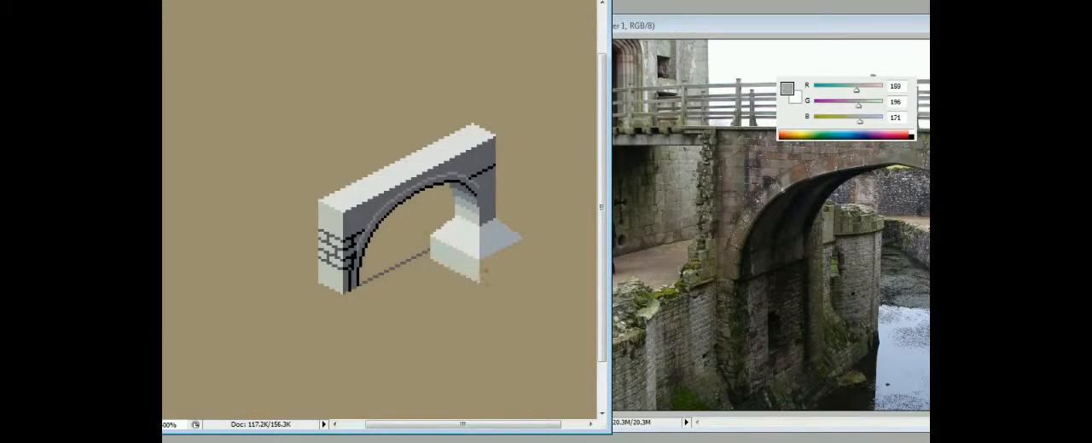
# - Draw the vertical side face under the base's side slope and fill it with dark grey RGB 92, 92, 99
pyautogui.keyDown('alt'); pyautogui.click(487, 212); pyautogui.keyUp('alt')
pyautogui.click(481, 282)
pyautogui.keyDown('shift'); pyautogui.click(521, 261); pyautogui.keyUp('shift')
pyautogui.keyDown('shift'); pyautogui.click(521, 241); pyautogui.keyUp('shift')
pyautogui.click(510, 263)
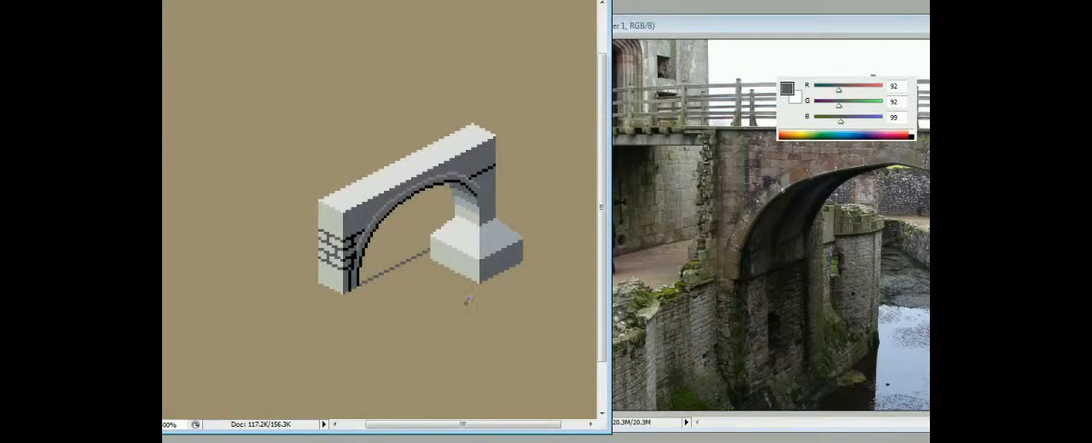
# - Touch up the ridge between the far base's two slopes, using off-white RGB 222, 224, 222
pyautogui.scroll(-1, 466, 304)
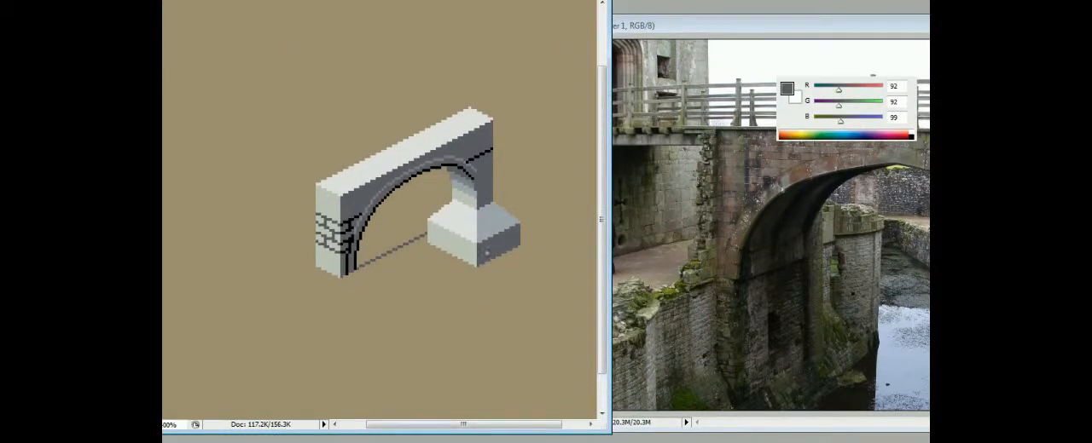
pyautogui.keyDown('alt'); pyautogui.click(467, 218); pyautogui.keyUp('alt')
pyautogui.keyDown('alt'); pyautogui.click(485, 185); pyautogui.keyUp('alt')
pyautogui.moveTo(473, 219); pyautogui.dragTo(475, 223)
pyautogui.keyDown('alt'); pyautogui.click(475, 224); pyautogui.keyUp('alt')
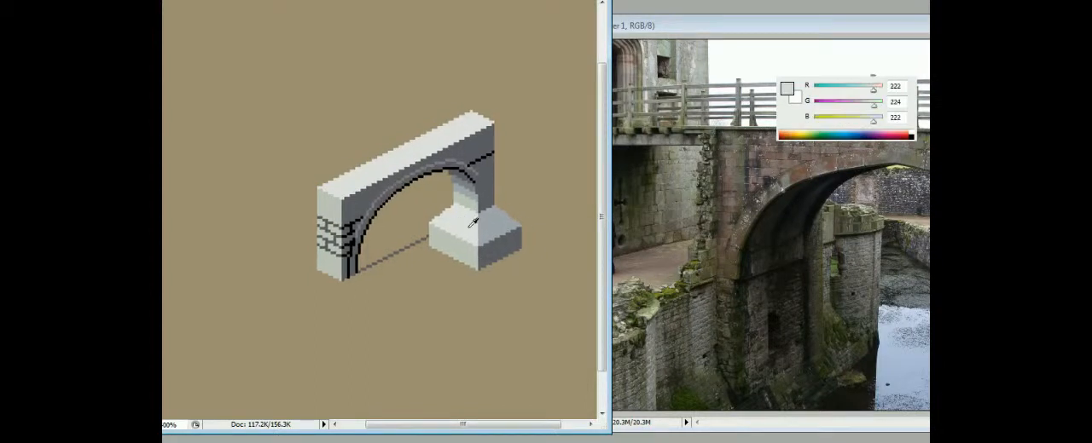
# - Paint black mortar lines down the far pier's side face and clean stray pixels with dark grey RGB 92, 92, 99
pyautogui.keyDown('alt'); pyautogui.click(488, 154); pyautogui.keyUp('alt')
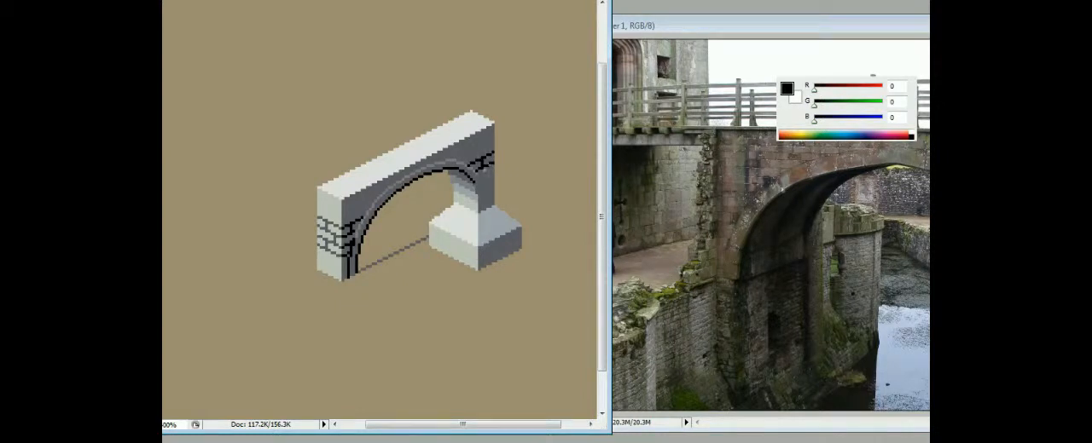
pyautogui.moveTo(489, 177); pyautogui.dragTo(485, 185)
pyautogui.keyDown('alt'); pyautogui.click(490, 182); pyautogui.keyUp('alt')
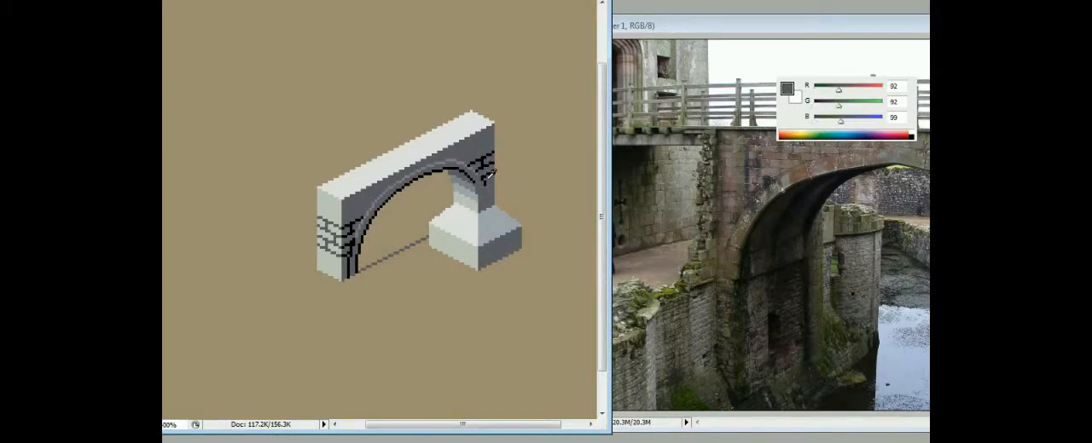
pyautogui.click(488, 182)
pyautogui.keyDown('alt'); pyautogui.click(485, 179); pyautogui.keyUp('alt')
pyautogui.moveTo(496, 224); pyautogui.dragTo(483, 178)
pyautogui.keyDown('alt'); pyautogui.click(483, 165); pyautogui.keyUp('alt')
pyautogui.keyDown('alt'); pyautogui.click(478, 161); pyautogui.keyUp('alt')
# - Add a matching flared base under the near pillar and complete the black mortar lines on the far pier
pyautogui.moveTo(476, 163)
pyautogui.mouseDown()
pyautogui.moveTo(479, 194)
pyautogui.moveTo(376, 276)
pyautogui.mouseUp()
pyautogui.keyDown('alt'); pyautogui.click(477, 173); pyautogui.keyUp('alt')
pyautogui.keyDown('alt'); pyautogui.click(475, 170); pyautogui.keyUp('alt')
pyautogui.keyDown('alt'); pyautogui.click(478, 162); pyautogui.keyUp('alt')
pyautogui.click(474, 157)
pyautogui.keyDown('alt'); pyautogui.click(474, 163); pyautogui.keyUp('alt')
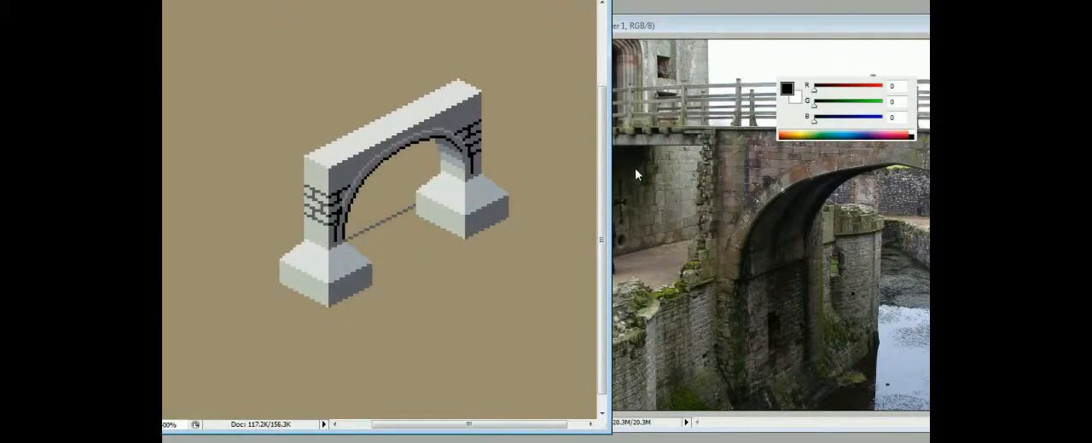
pyautogui.hotkey('ctrl', '+')
pyautogui.hotkey('ctrl', '-')
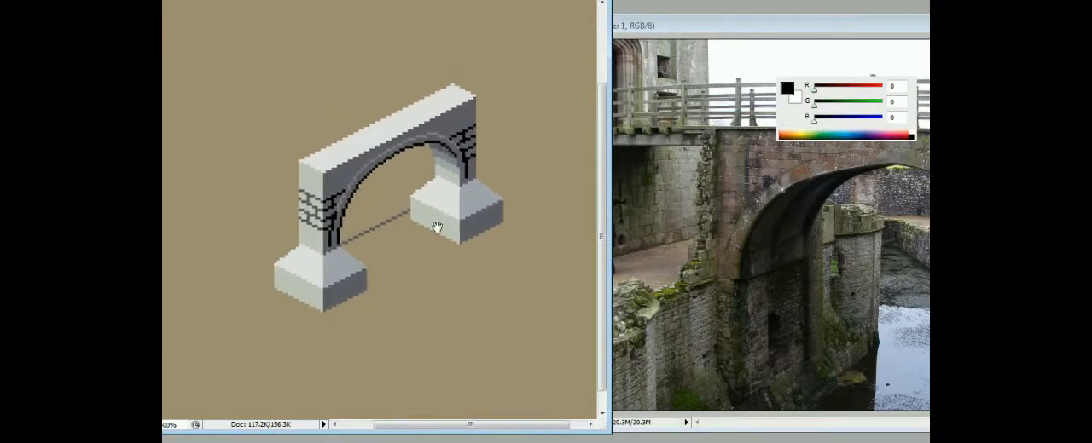
pyautogui.moveTo(436, 226); pyautogui.dragTo(432, 234)
# - Switch to the blank white canvas and enlarge its window beside the reference photo
pyautogui.hotkey('ctrl', 'Tab')
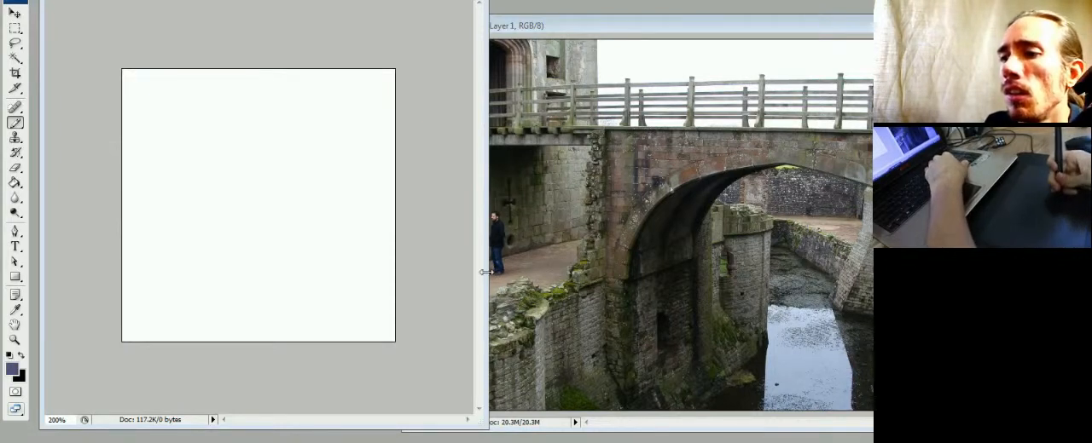
pyautogui.moveTo(485, 272); pyautogui.dragTo(498, 267)
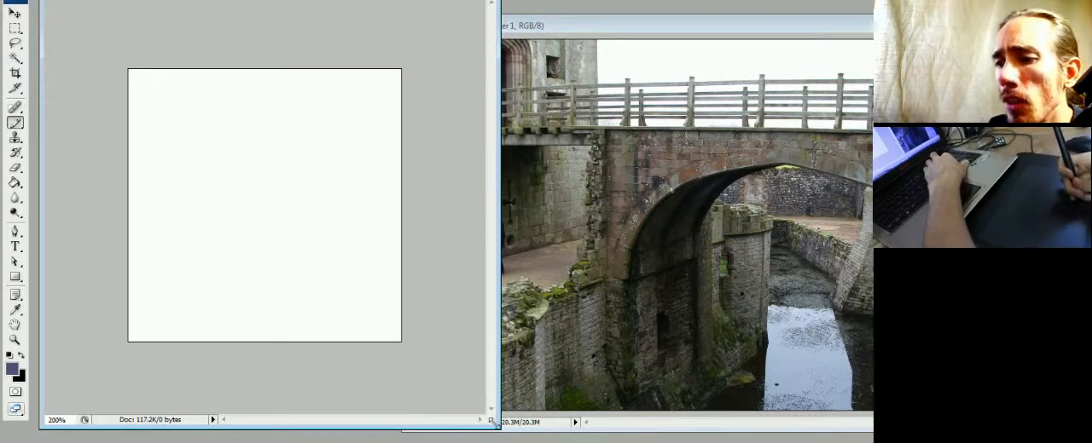
pyautogui.moveTo(491, 423); pyautogui.dragTo(492, 428)
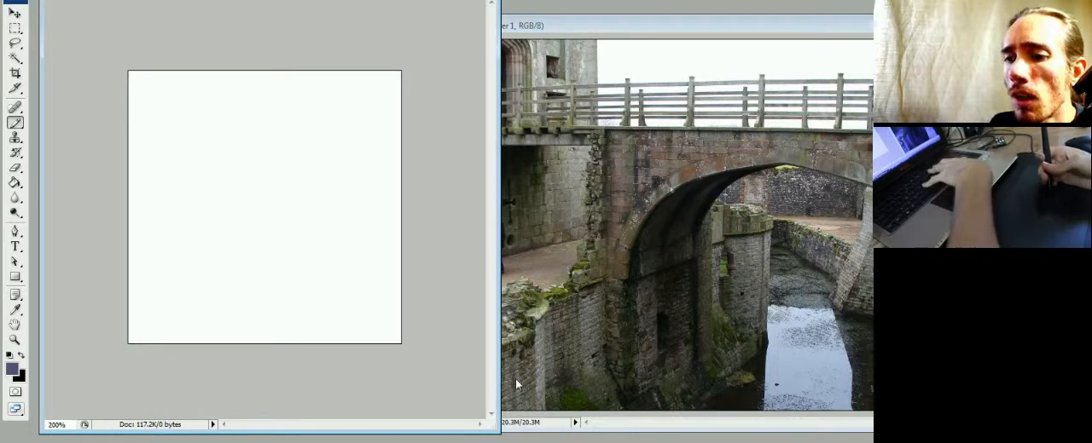
# - Reset the painting colours to default black and white with the Paint Bucket active, and check the canvas's layers
pyautogui.press('g')
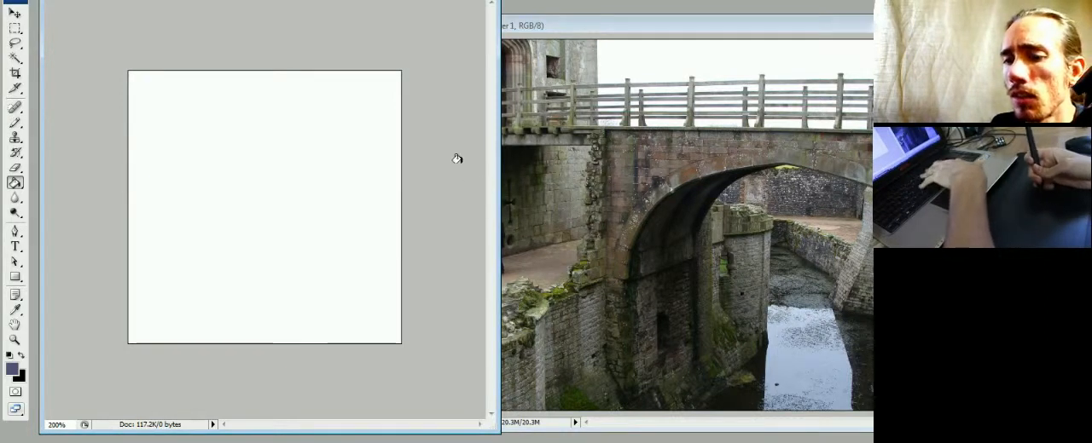
pyautogui.press('b')
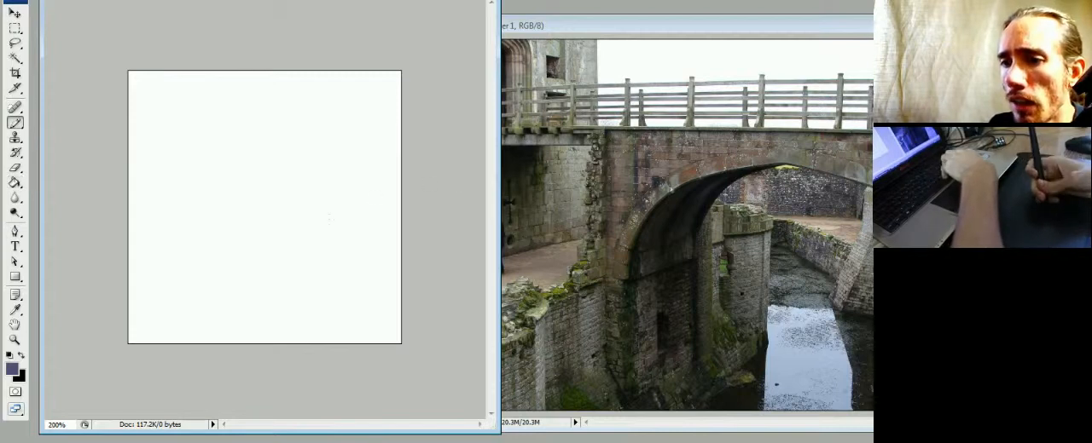
pyautogui.press('d')
pyautogui.press('g')
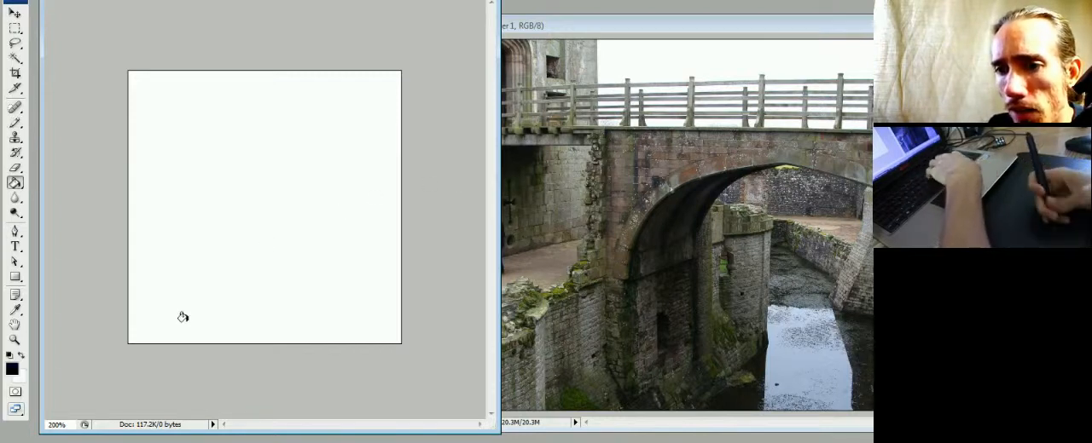
pyautogui.press('F7')
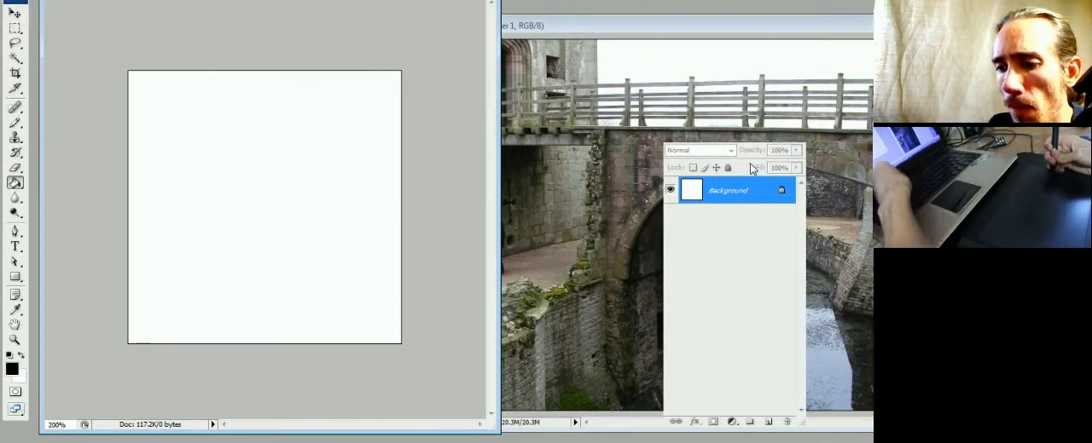
pyautogui.press('F7')
# - Fill the blank canvas with medium grey RGB 120, 122, 130
pyautogui.press('F6')
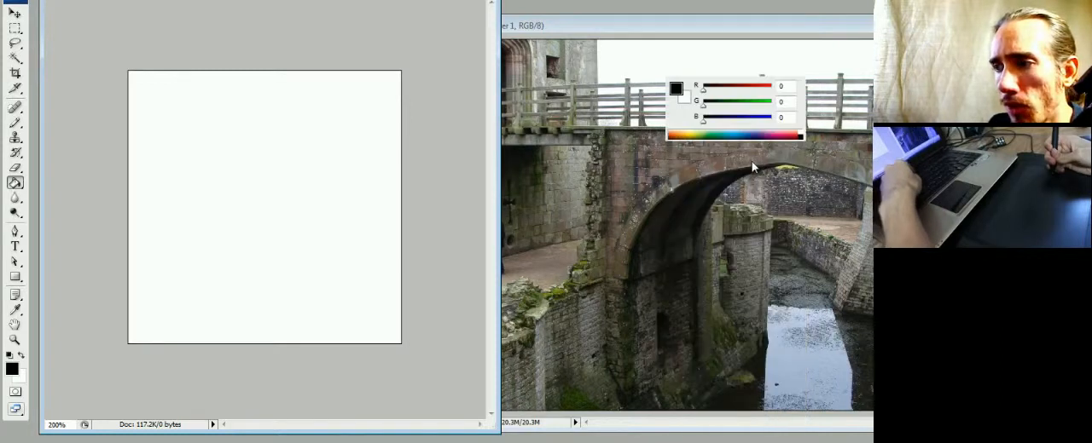
pyautogui.moveTo(720, 105); pyautogui.dragTo(735, 105)
pyautogui.click(736, 89)
pyautogui.click(737, 119)
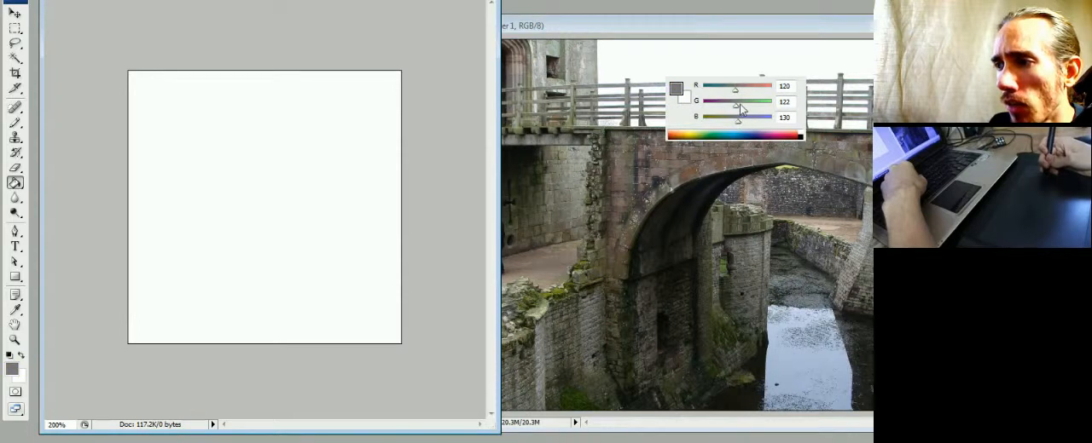
pyautogui.click(315, 201)
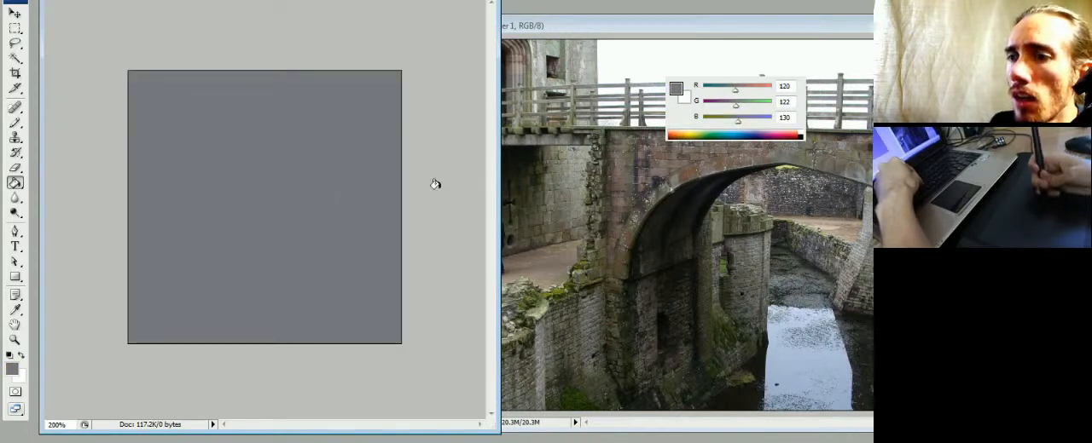
# - Lighten the paint colour to a warm light grey, RGB 173, 173, 163, and fill the whole canvas with it
pyautogui.click(745, 118)
pyautogui.click(749, 105)
pyautogui.click(749, 89)
pyautogui.click(754, 119)
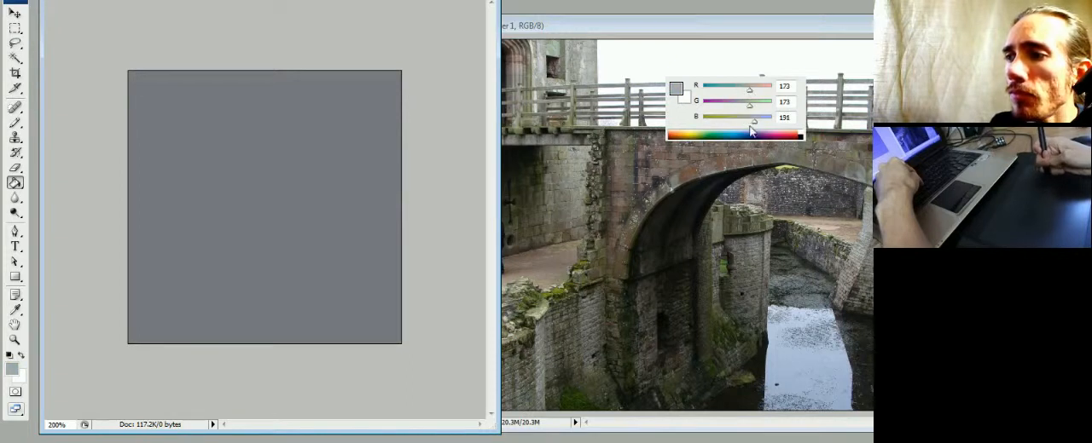
pyautogui.click(344, 227)
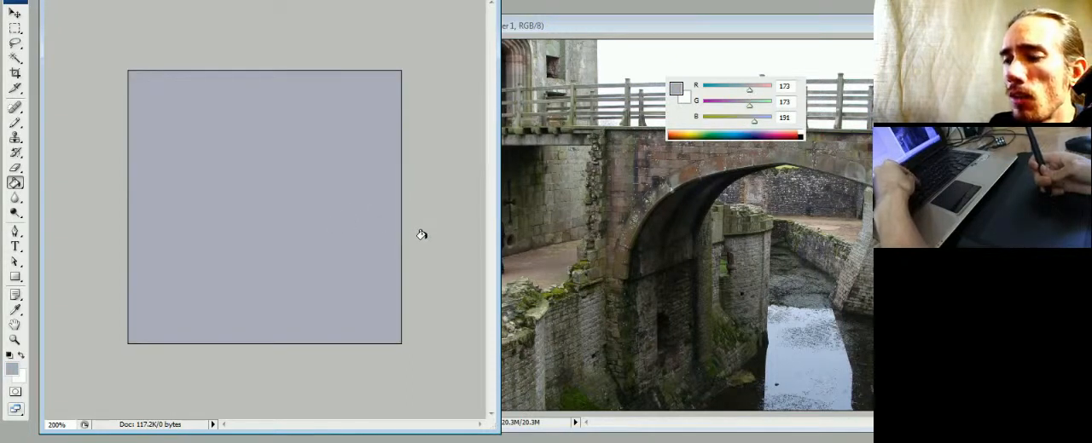
pyautogui.click(746, 118)
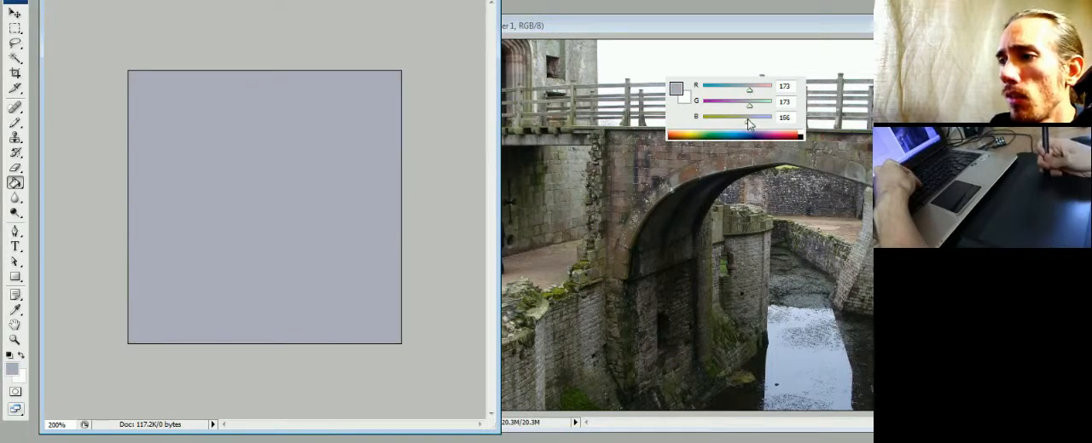
pyautogui.click(399, 212)
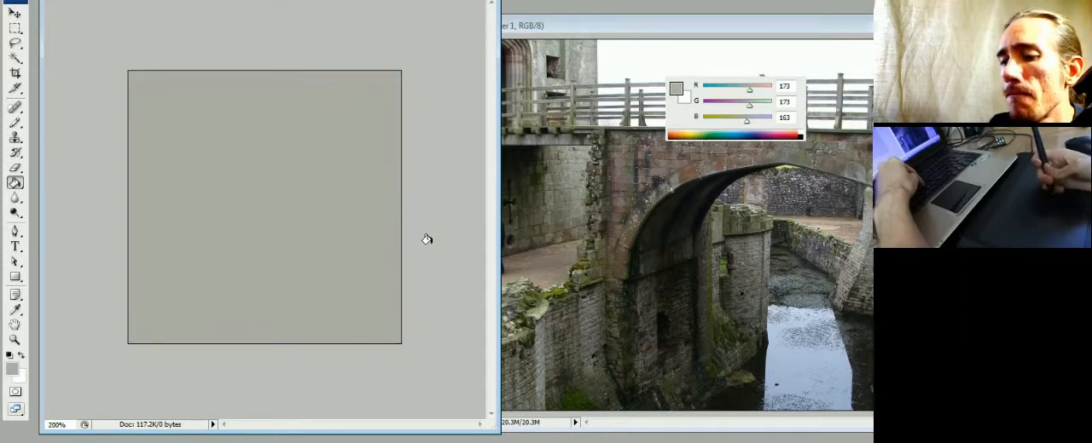
# - Draw a black isometric line in even pixel steps, rising to the right across the middle of the grey canvas
pyautogui.press('b')
pyautogui.press('d')
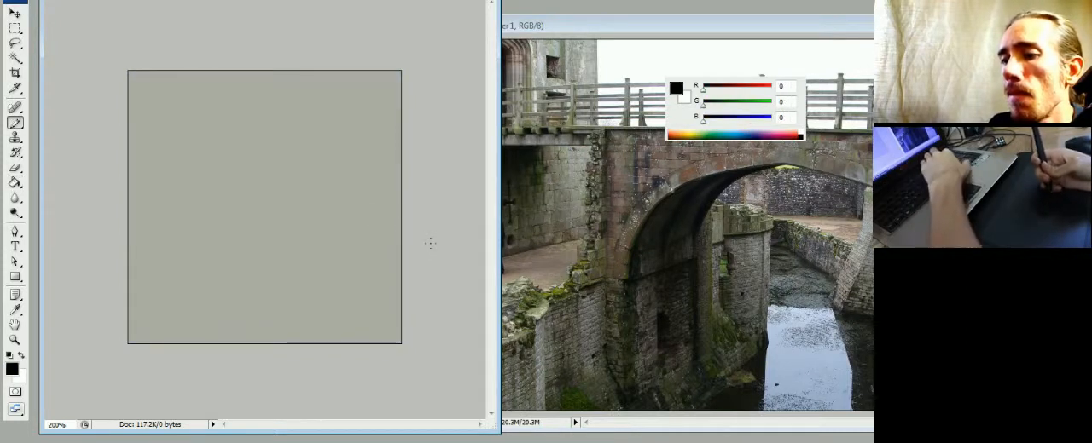
pyautogui.hotkey('ctrl', '+')
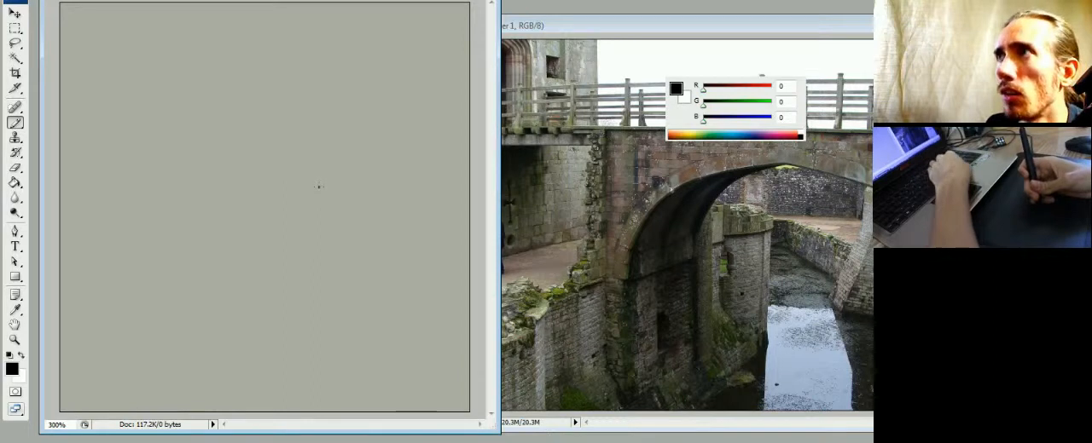
pyautogui.hotkey('ctrl', '+')
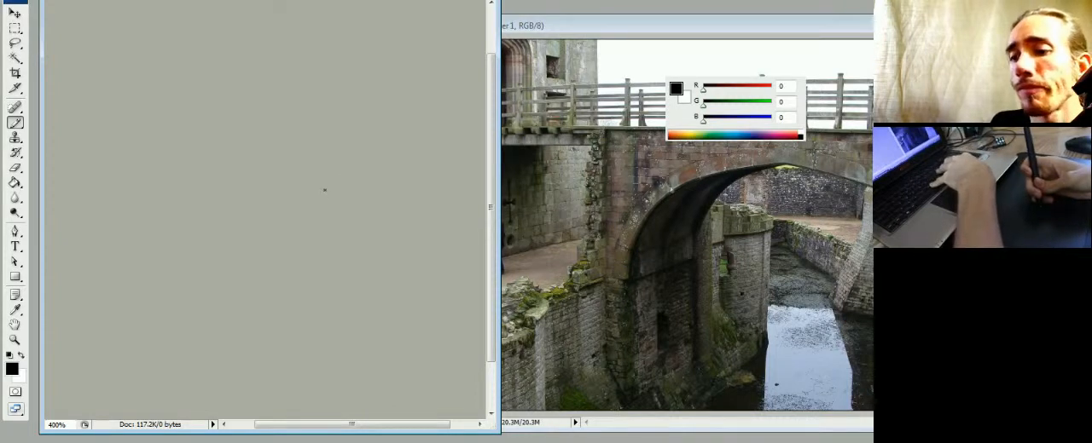
pyautogui.moveTo(223, 208); pyautogui.dragTo(296, 173)
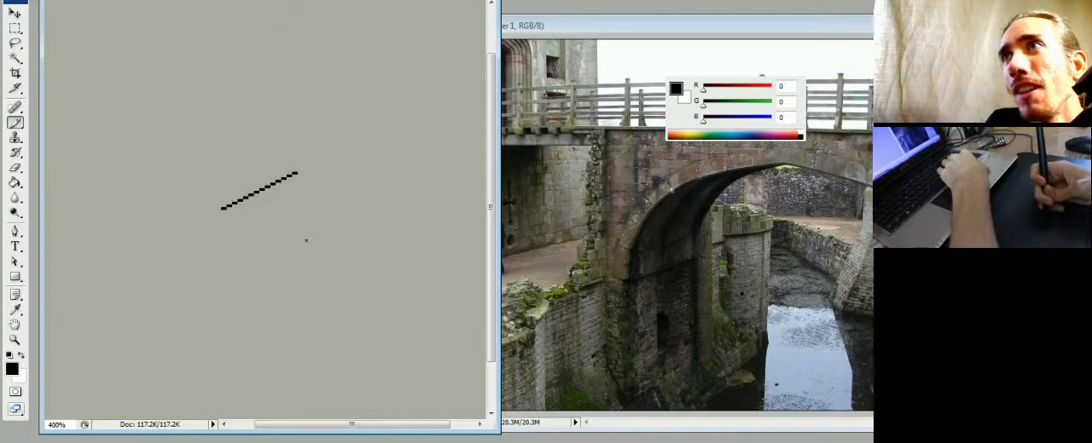
pyautogui.moveTo(288, 248); pyautogui.dragTo(360, 190)
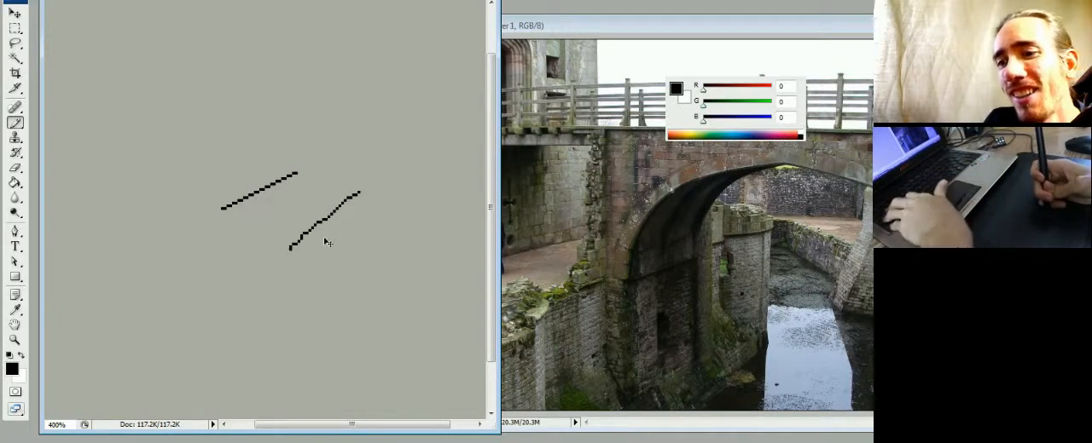
pyautogui.hotkey('ctrl', 'z')
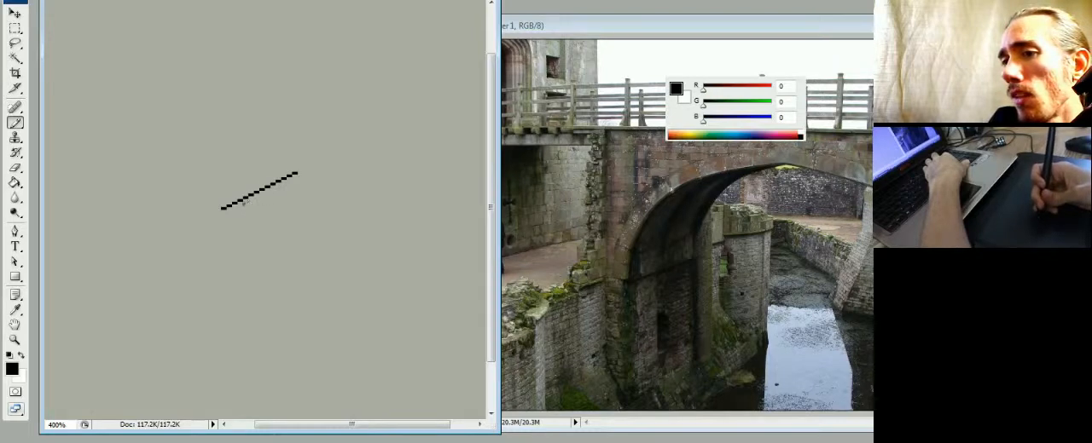
# - Draw short example dashes sloping both ways, and add a left-rising edge and a vertical edge at the long line's lower end
pyautogui.hotkey('ctrl', '+')
pyautogui.hotkey('ctrl', '+')
pyautogui.hotkey('ctrl', '-')
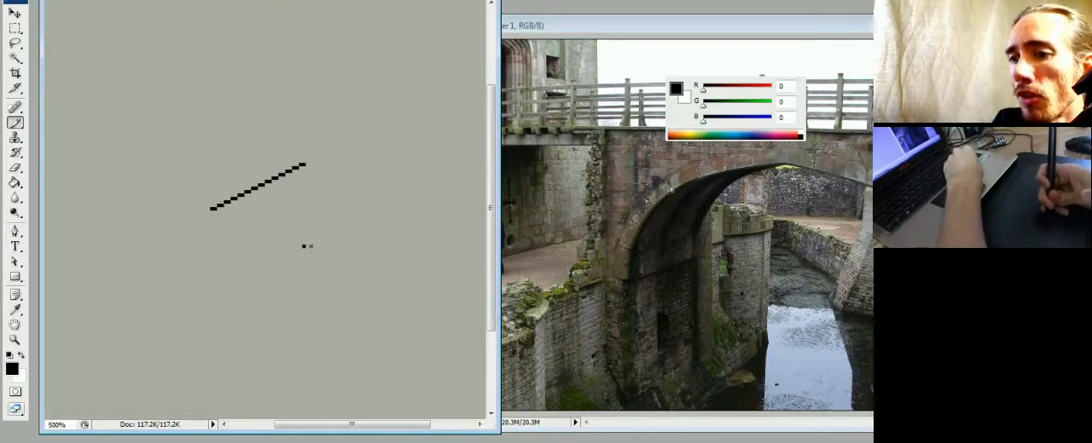
pyautogui.click(305, 246)
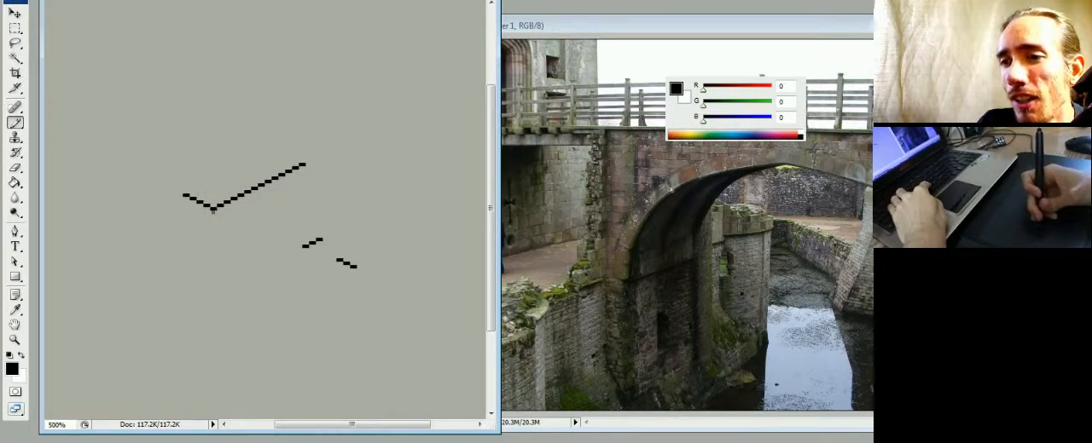
pyautogui.moveTo(212, 209)
pyautogui.mouseDown()
pyautogui.moveTo(211, 269)
pyautogui.moveTo(213, 254)
pyautogui.moveTo(274, 224)
pyautogui.mouseUp()
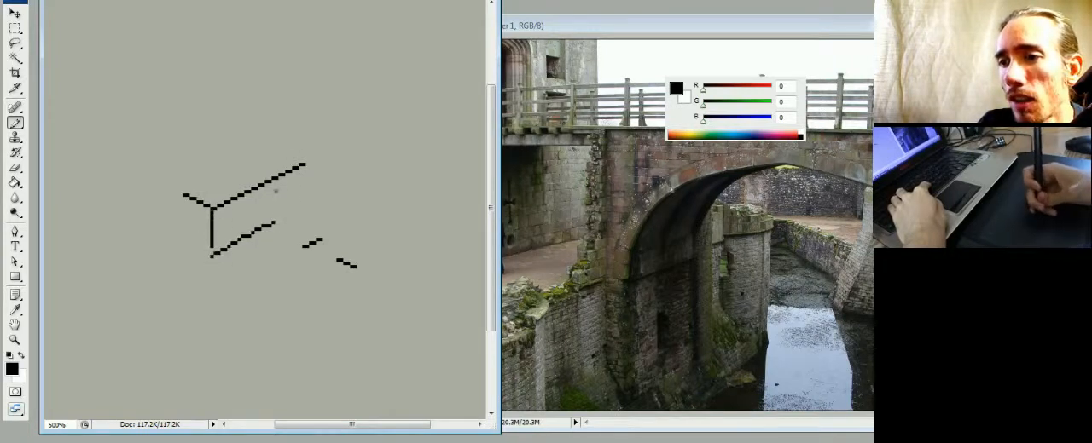
# - Try rough freehand box edges around the isometric corner, and undo them together with the lower slanted line
pyautogui.moveTo(260, 175); pyautogui.dragTo(201, 158)
pyautogui.moveTo(160, 185)
pyautogui.mouseDown()
pyautogui.moveTo(163, 255)
pyautogui.moveTo(200, 248)
pyautogui.mouseUp()
pyautogui.hotkey('ctrl', 'alt', 'z')
pyautogui.hotkey('ctrl', 'alt', 'z')
pyautogui.hotkey('ctrl', 'alt', 'z')
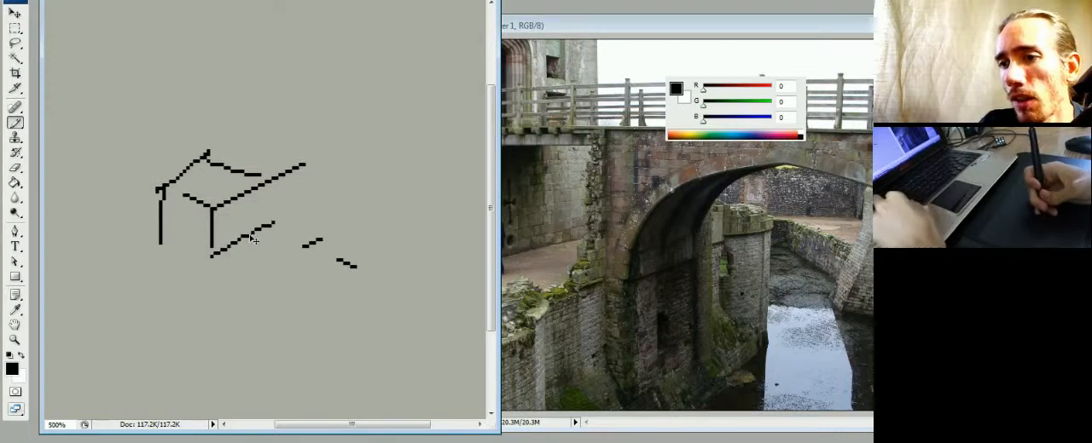
pyautogui.hotkey('ctrl', 'alt', 'z')
pyautogui.hotkey('ctrl', 'alt', 'z')
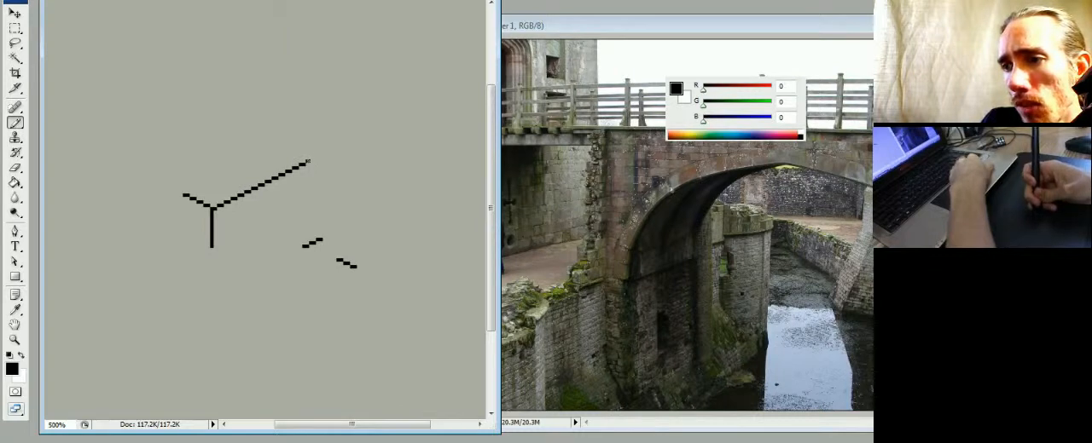
# - Extend the long isometric line up to the right and clean its stray pixels with background grey RGB 173, 173, 163
pyautogui.moveTo(322, 155); pyautogui.dragTo(338, 148)
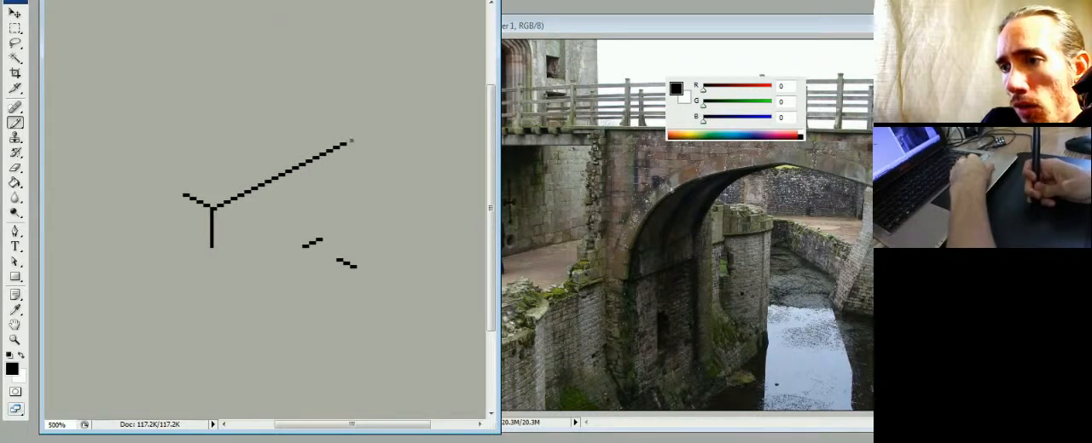
pyautogui.moveTo(352, 139); pyautogui.dragTo(400, 116)
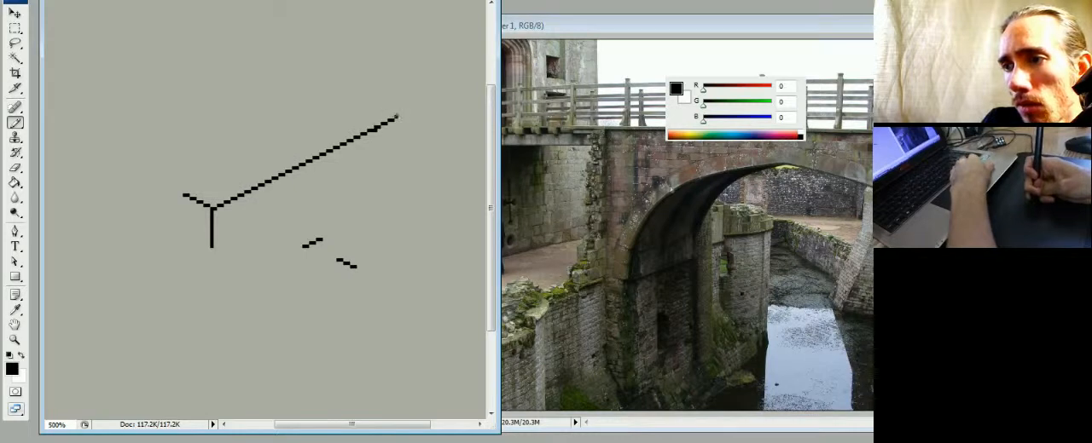
pyautogui.press('e')
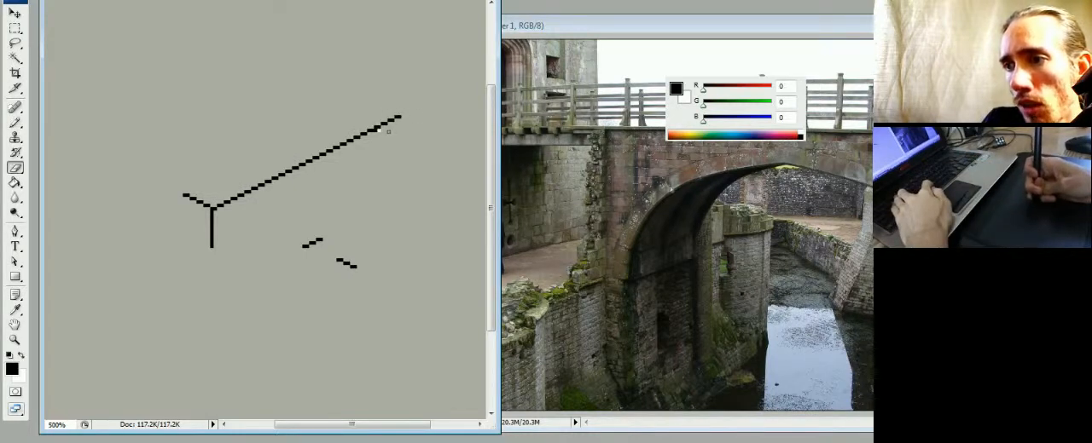
pyautogui.press('b')
pyautogui.keyDown('alt'); pyautogui.click(379, 129); pyautogui.keyUp('alt')
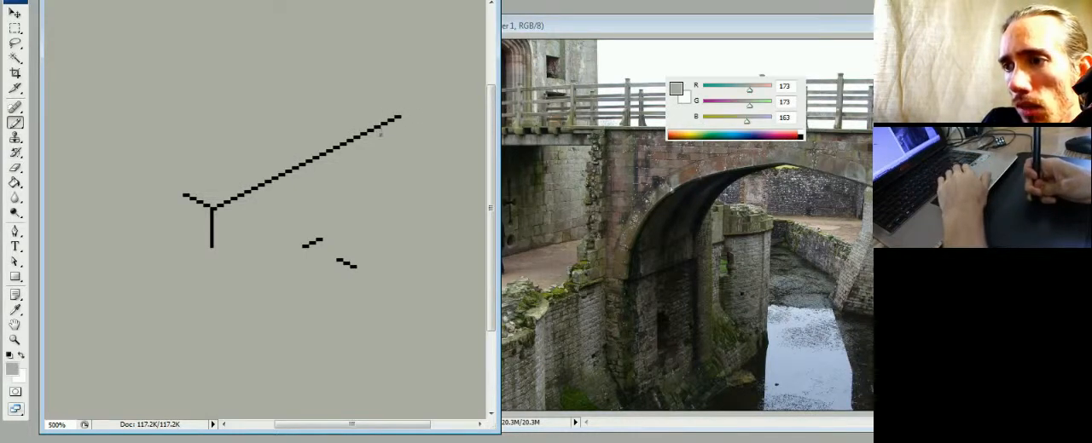
pyautogui.keyDown('alt'); pyautogui.click(385, 121); pyautogui.keyUp('alt')
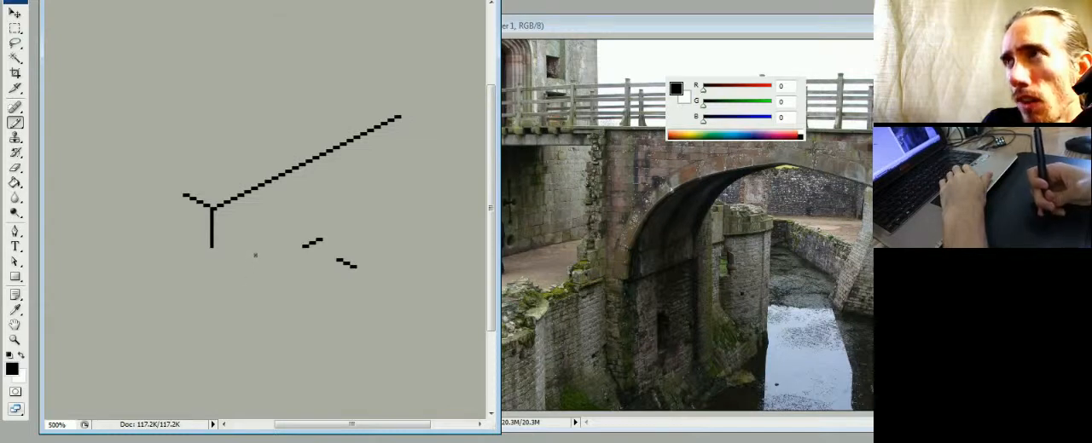
# - Paint a thick black semicircular arch in the empty area above the corner lines
pyautogui.moveTo(126, 113)
pyautogui.mouseDown()
pyautogui.moveTo(176, 68)
pyautogui.moveTo(230, 87)
pyautogui.moveTo(244, 109)
pyautogui.moveTo(220, 75)
pyautogui.moveTo(169, 66)
pyautogui.moveTo(127, 105)
pyautogui.mouseUp()
pyautogui.moveTo(150, 78)
pyautogui.mouseDown()
pyautogui.moveTo(198, 65)
pyautogui.moveTo(220, 73)
pyautogui.moveTo(244, 119)
pyautogui.mouseUp()
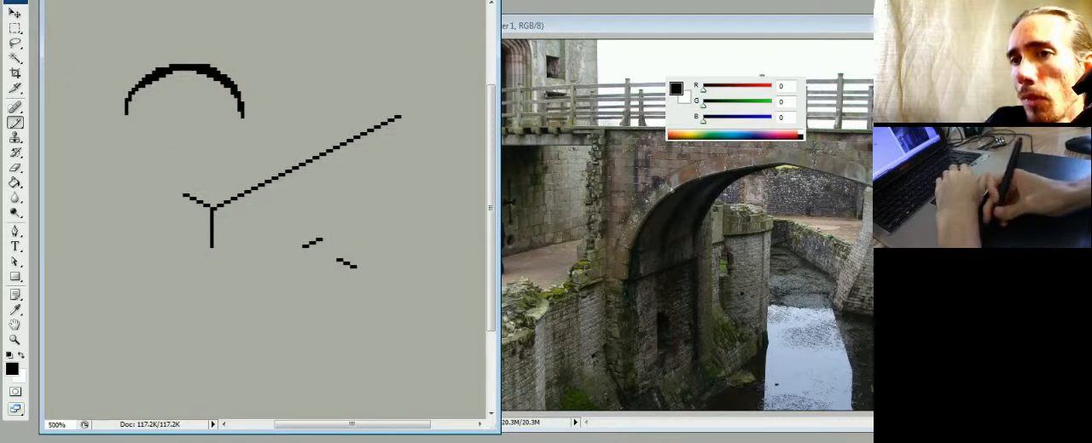
# - Select the arch with a rectangular marquee and skew it vertically to rise to the right at the isometric angle
pyautogui.click(34, 0)
pyautogui.click(15, 28)
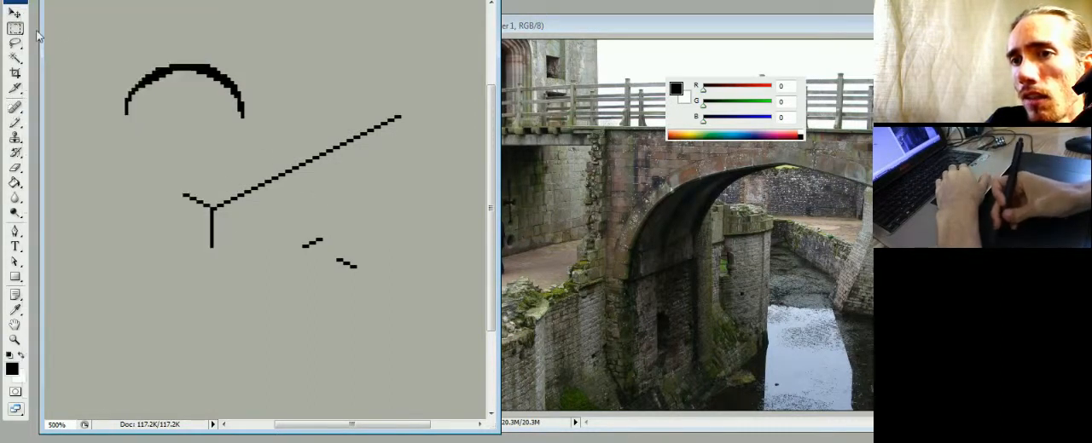
pyautogui.moveTo(101, 40); pyautogui.dragTo(258, 132)
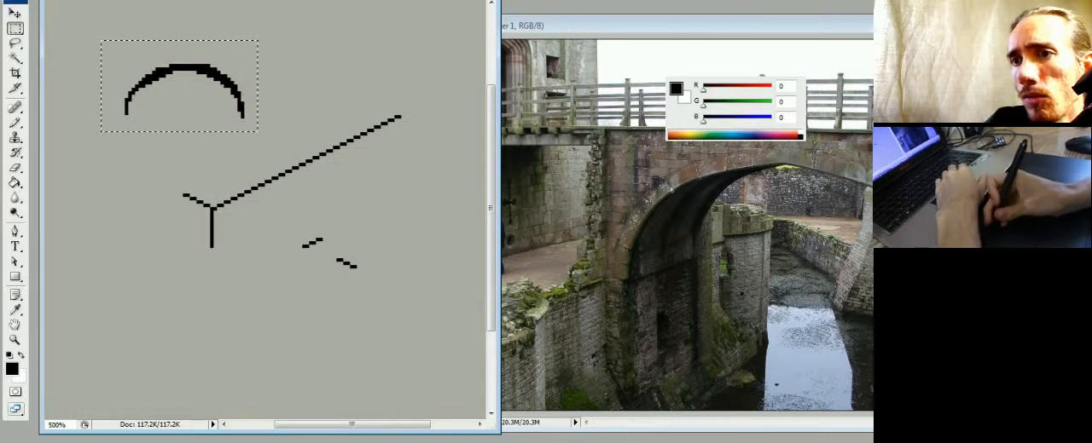
pyautogui.click(34, 0)
pyautogui.moveTo(83, 182)
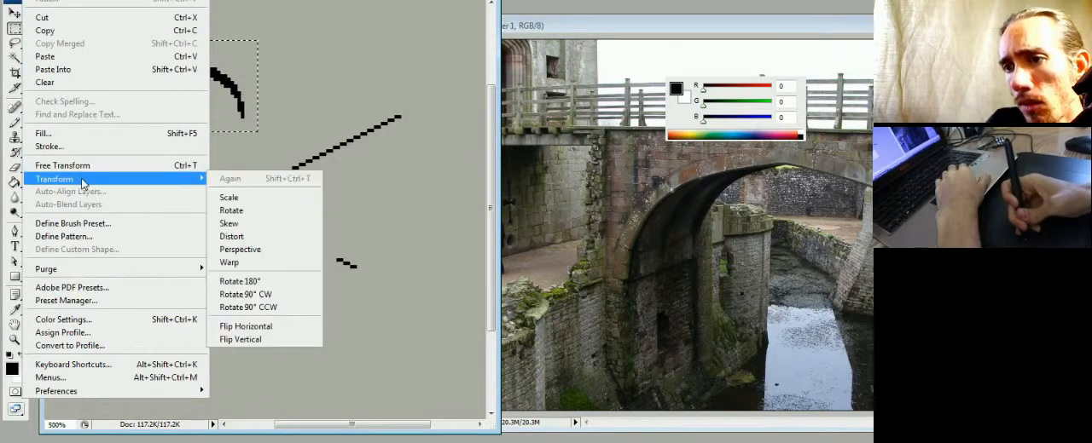
pyautogui.click(237, 225)
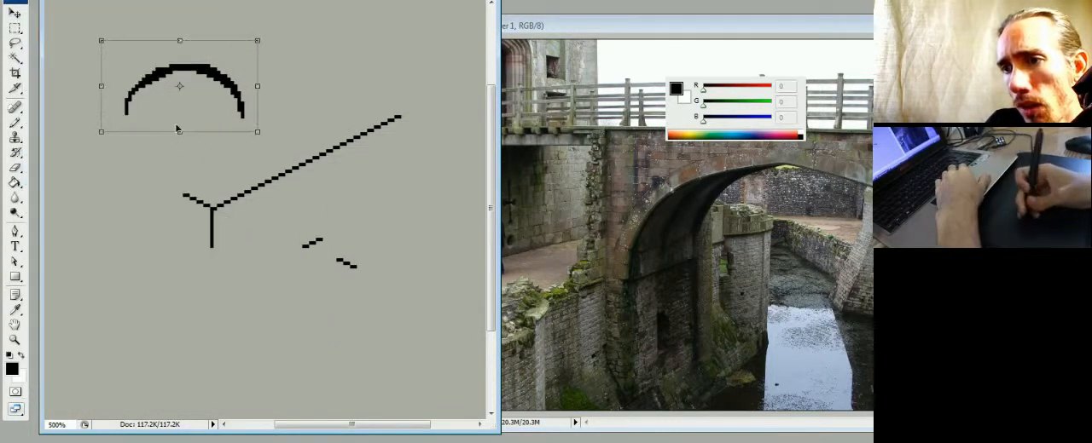
pyautogui.moveTo(104, 86); pyautogui.dragTo(102, 132)
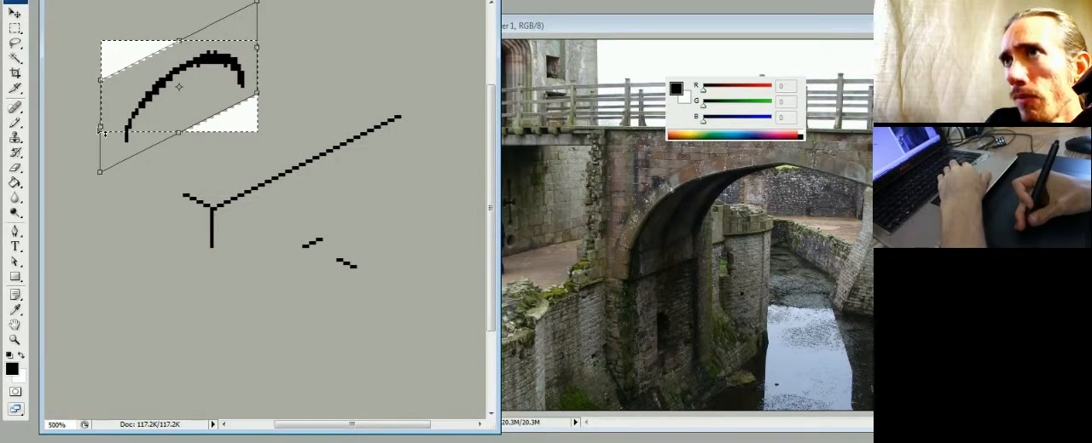
pyautogui.moveTo(101, 131); pyautogui.dragTo(102, 129)
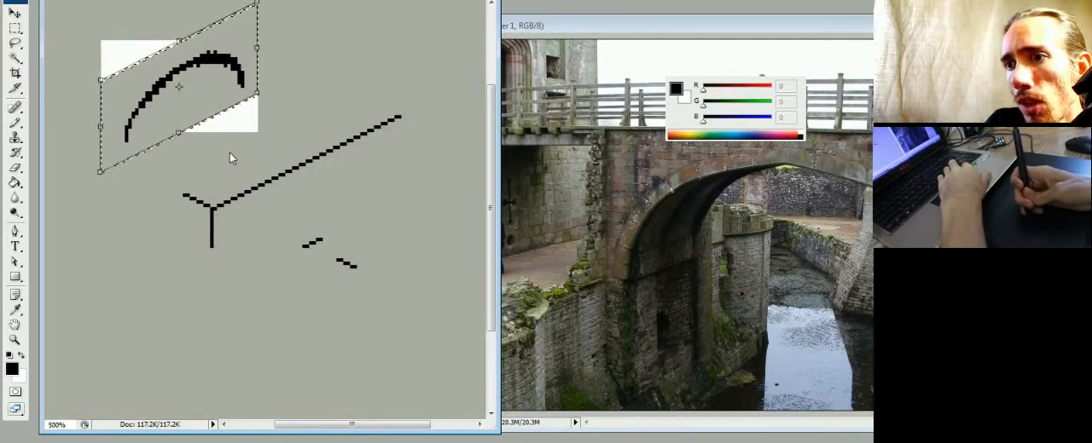
pyautogui.press('Return')
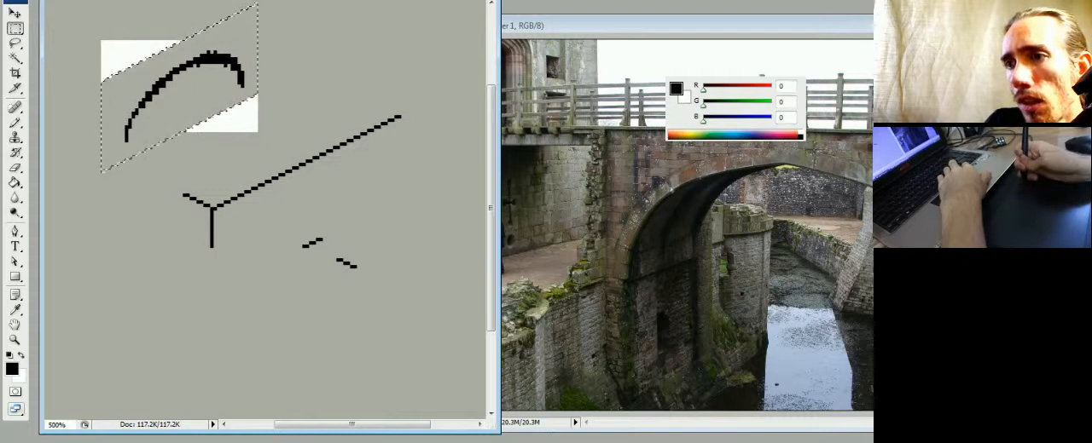
pyautogui.click(219, 84)
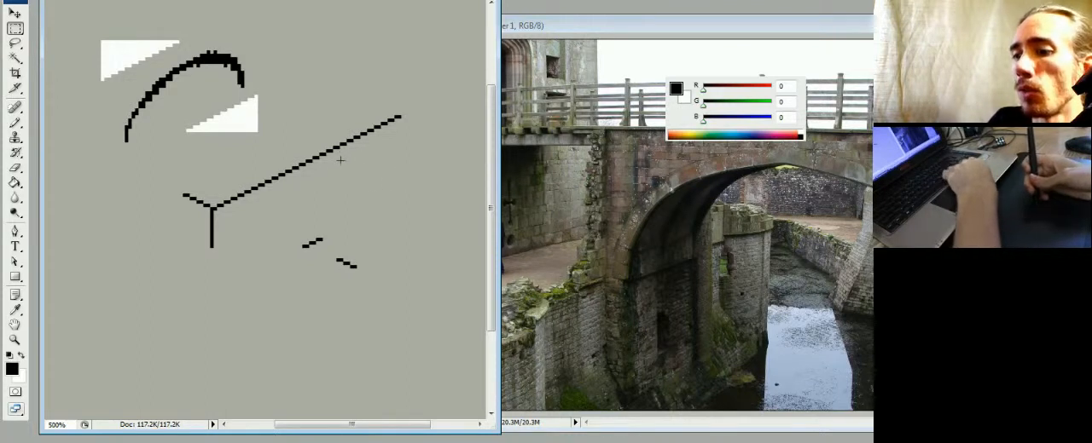
pyautogui.press('l')
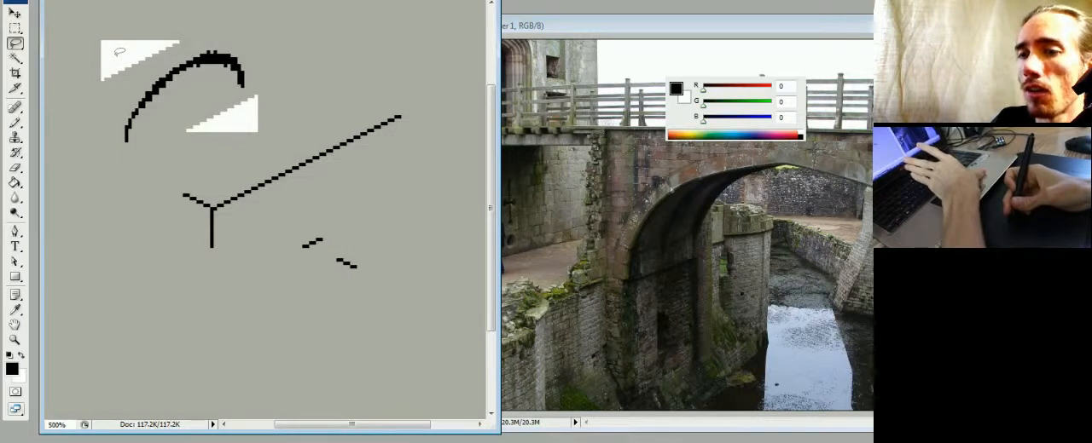
pyautogui.press('m')
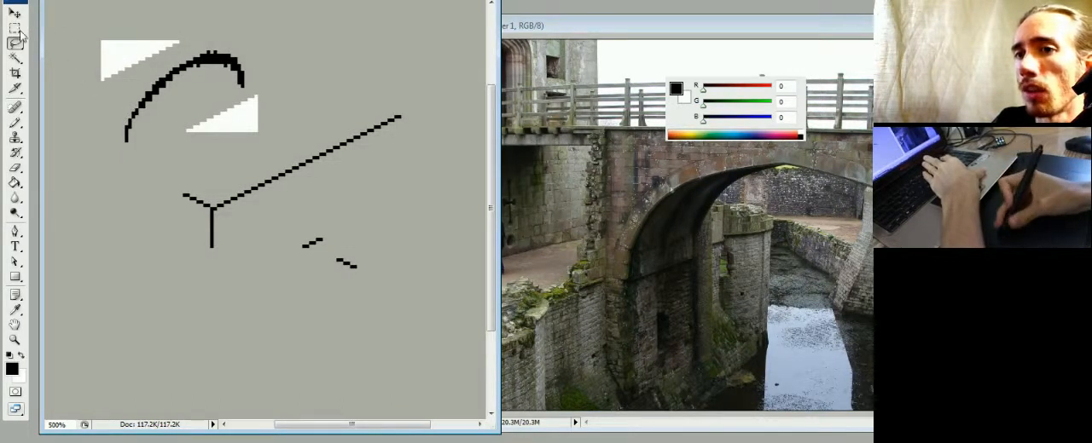
pyautogui.moveTo(109, 51)
pyautogui.mouseDown()
pyautogui.moveTo(160, 65)
pyautogui.moveTo(254, 141)
pyautogui.mouseUp()
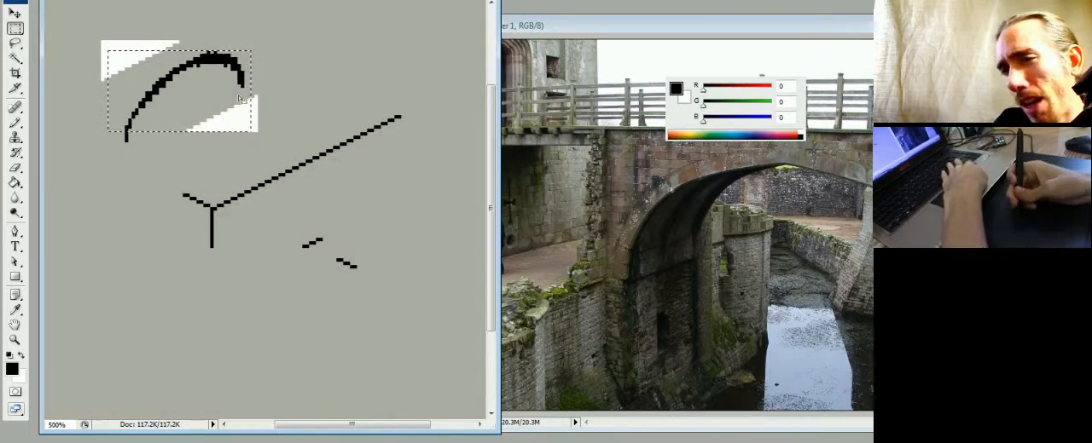
pyautogui.click(109, 48)
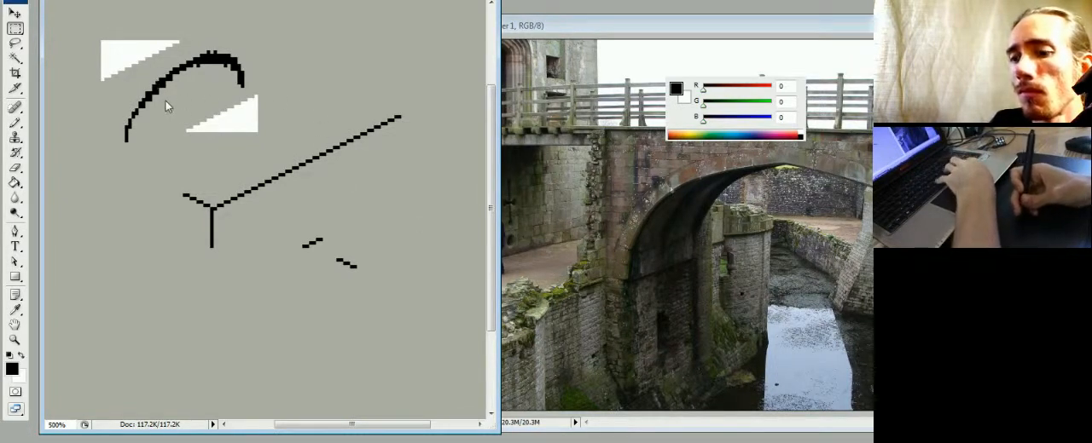
# - Paint a black arch curve beneath the long isometric line, and extend its lower end straight downward
pyautogui.press('b')
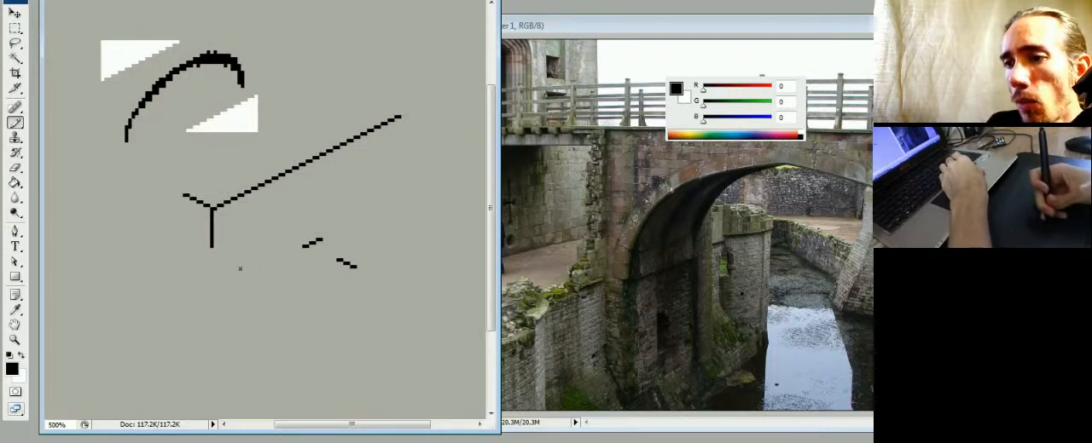
pyautogui.moveTo(231, 274)
pyautogui.mouseDown()
pyautogui.moveTo(273, 212)
pyautogui.moveTo(321, 179)
pyautogui.mouseUp()
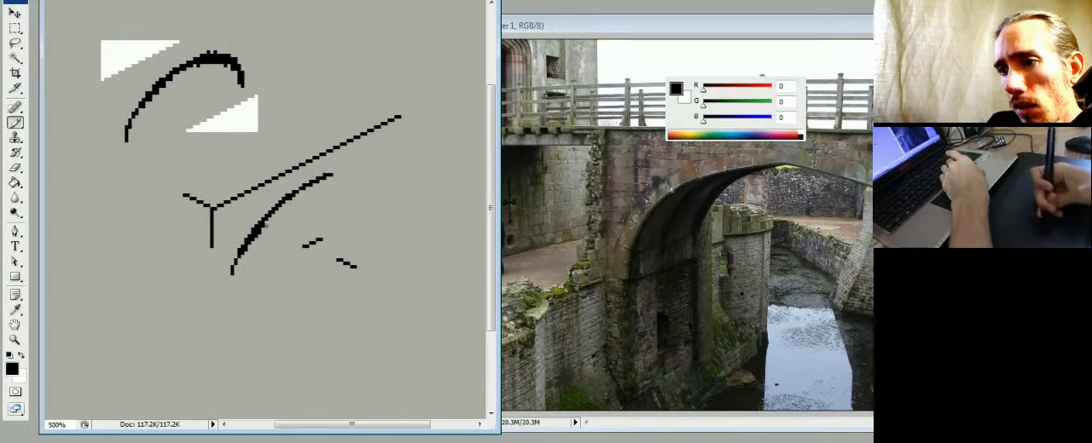
pyautogui.moveTo(231, 274); pyautogui.dragTo(228, 292)
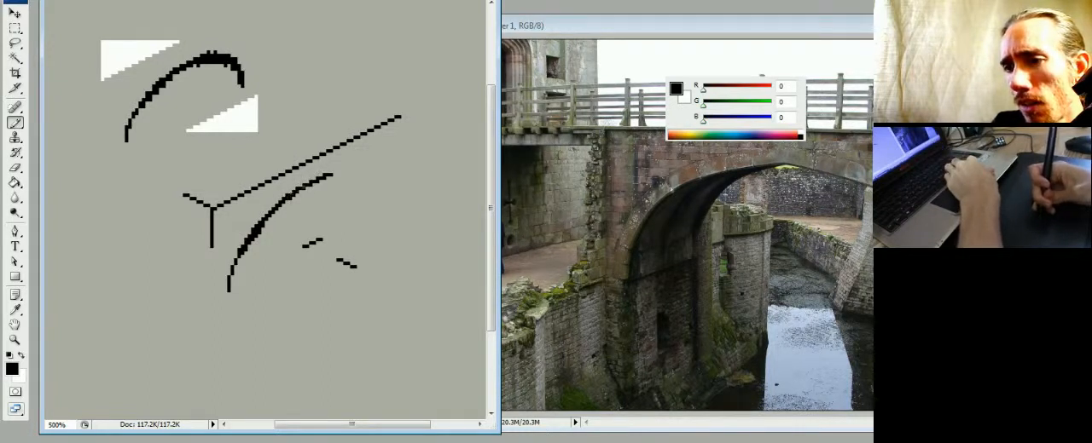
# - Trim the lower edge pixels of the new arch curve with background grey RGB 173, 173, 163, and touch it up in black
pyautogui.press('e')
pyautogui.moveTo(300, 191)
pyautogui.mouseDown()
pyautogui.moveTo(286, 203)
pyautogui.moveTo(302, 193)
pyautogui.mouseUp()
pyautogui.press('b')
pyautogui.keyDown('alt'); pyautogui.click(289, 213); pyautogui.keyUp('alt')
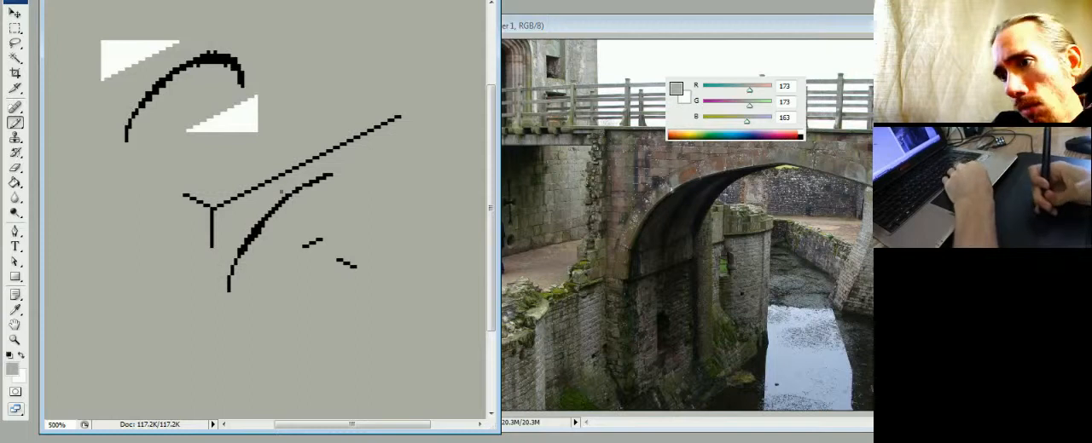
pyautogui.moveTo(237, 246)
pyautogui.mouseDown()
pyautogui.moveTo(230, 279)
pyautogui.moveTo(239, 253)
pyautogui.moveTo(234, 269)
pyautogui.mouseUp()
pyautogui.press('d')
pyautogui.moveTo(255, 226); pyautogui.dragTo(230, 285)
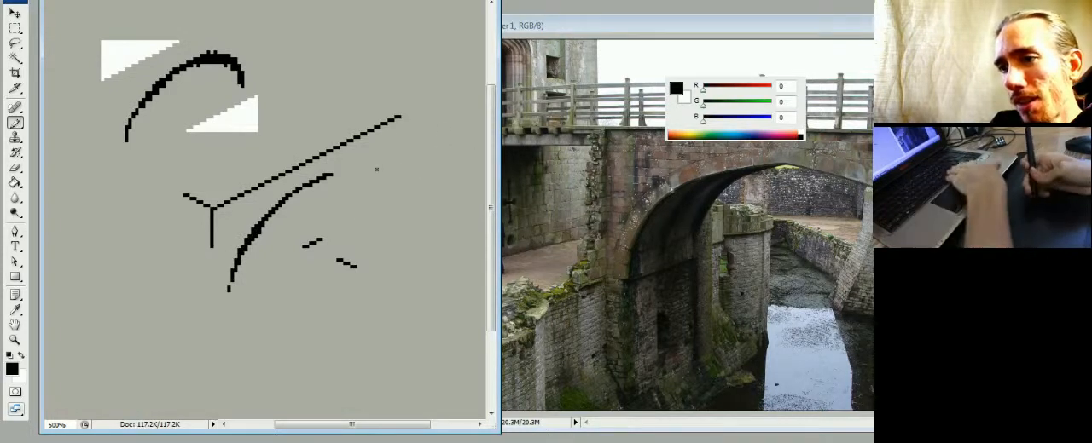
# - Fill the two white wedges and most of the skewed practice arch with background grey RGB 173, 173, 163
pyautogui.press('g')
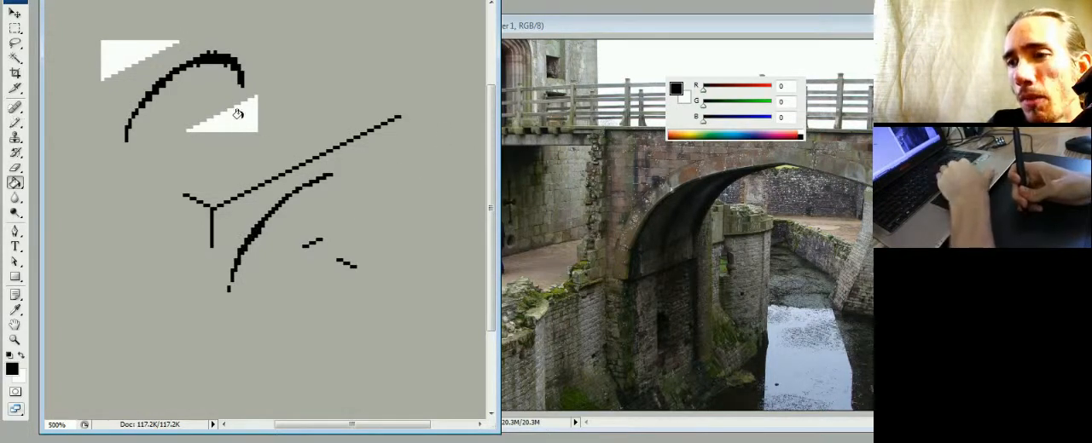
pyautogui.keyDown('alt'); pyautogui.click(219, 146); pyautogui.keyUp('alt')
pyautogui.click(223, 120)
pyautogui.click(128, 60)
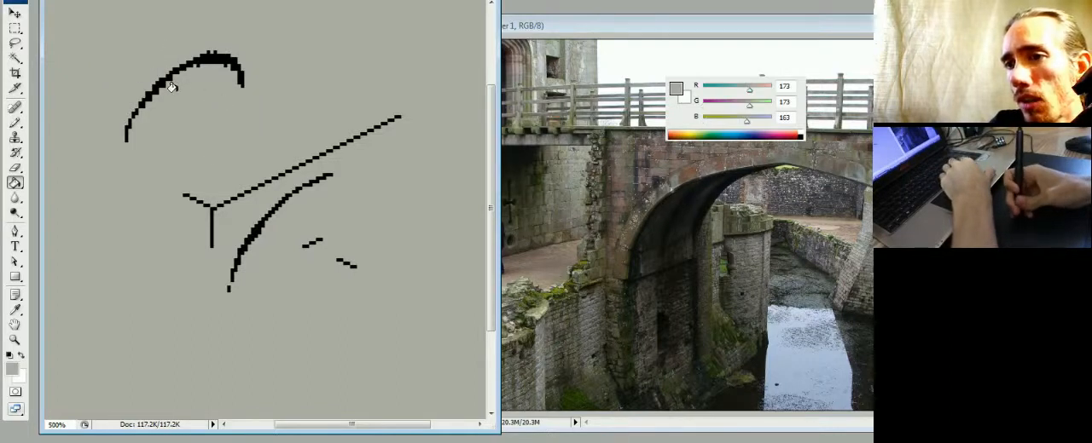
pyautogui.click(213, 56)
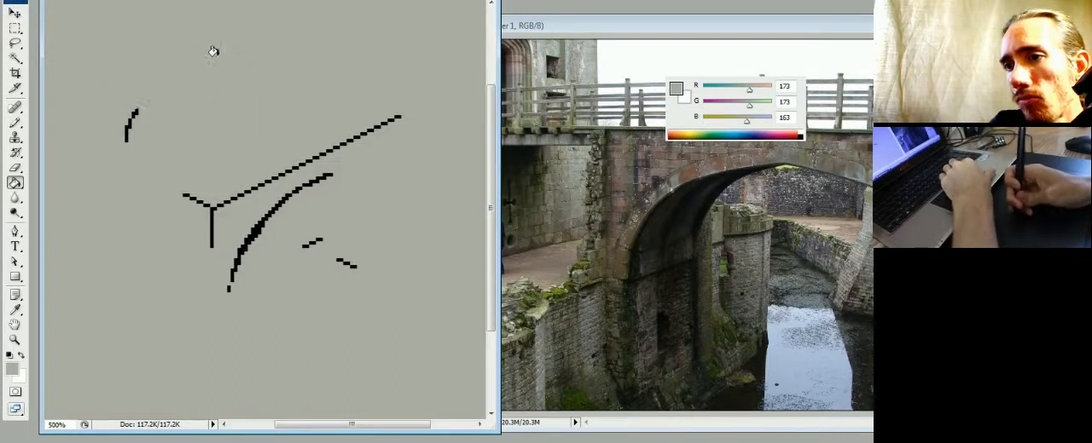
# - Select all the black line work by inverting a background selection, and cut it onto its own layer, slightly offset
pyautogui.press('w')
pyautogui.click(208, 147)
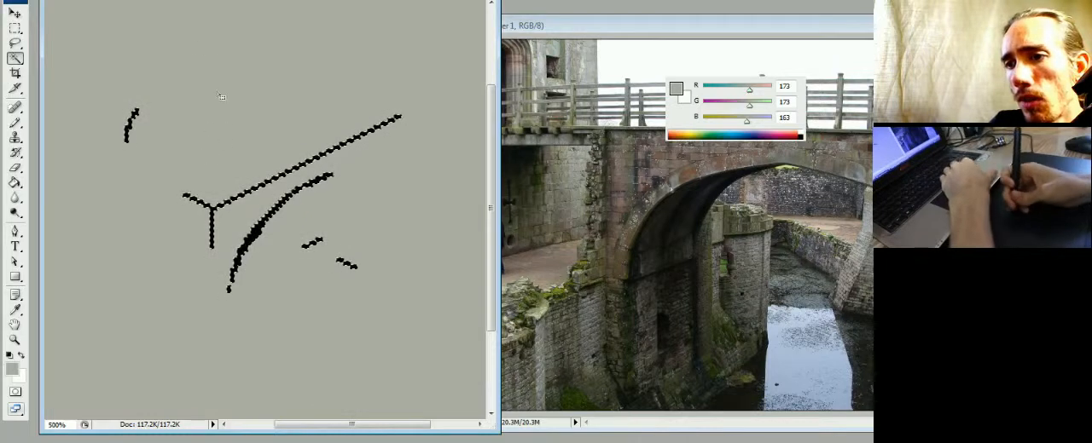
pyautogui.click(123, 0)
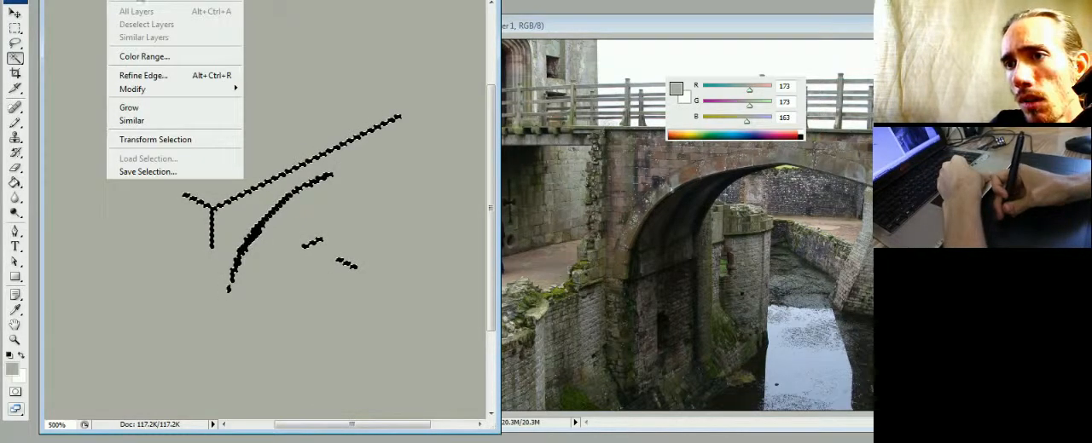
pyautogui.click(138, 0)
pyautogui.press('Delete')
pyautogui.hotkey('ctrl', 'd')
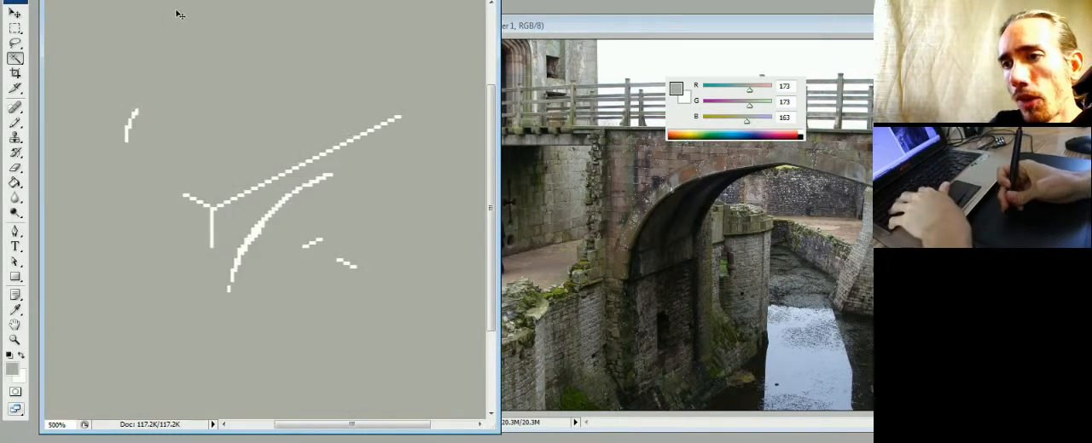
pyautogui.moveTo(273, 182); pyautogui.dragTo(275, 225)
# - Try to cover the leftover white lines with a grey fill on the line-work layer, and undo the fill
pyautogui.press('g')
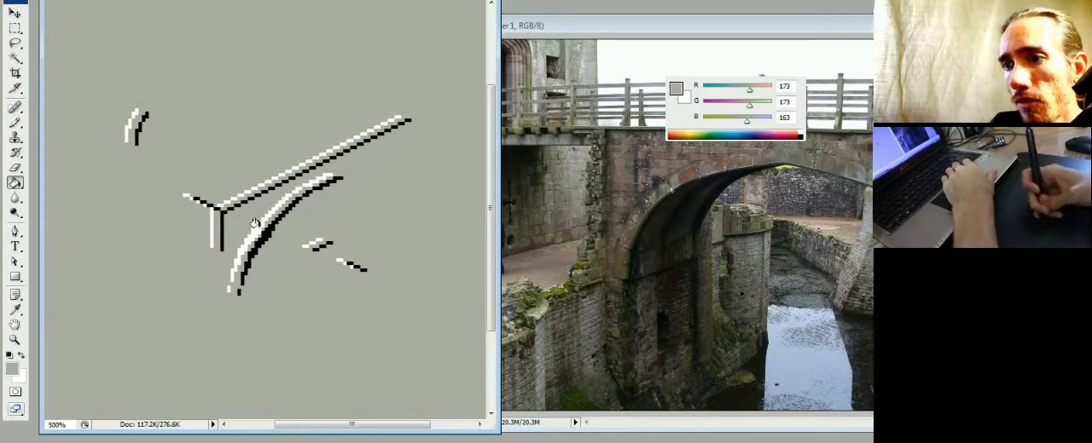
pyautogui.click(290, 216)
pyautogui.press('b')
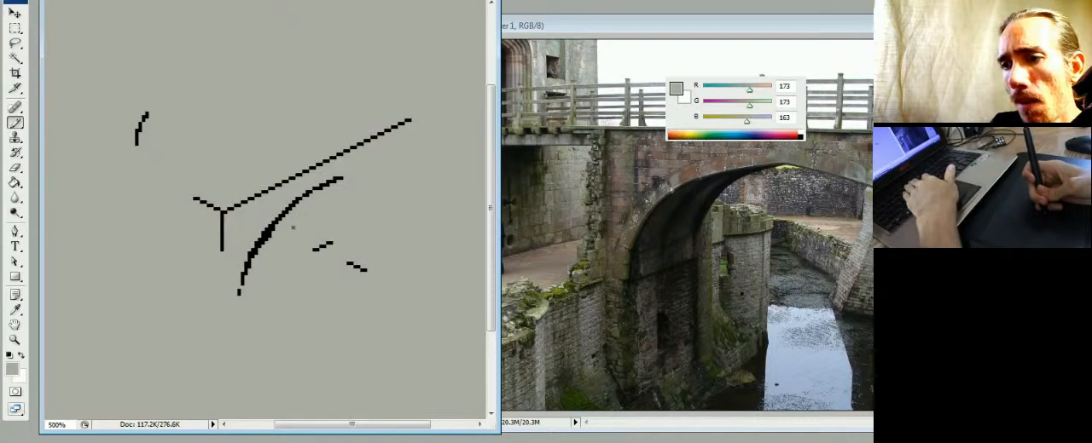
pyautogui.hotkey('ctrl', 'z')
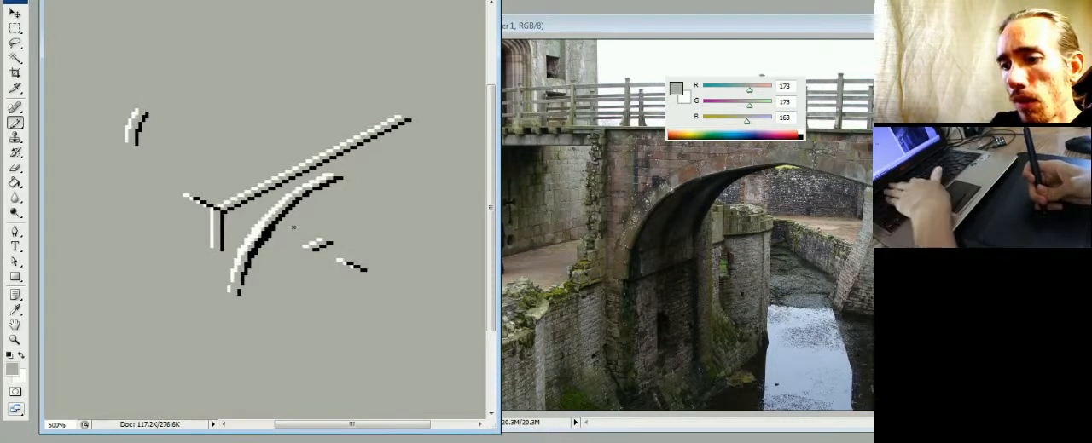
# - Fill the white line remnants on the Background layer with background grey, and make Layer 1 active again
pyautogui.press('F6')
pyautogui.press('F7')
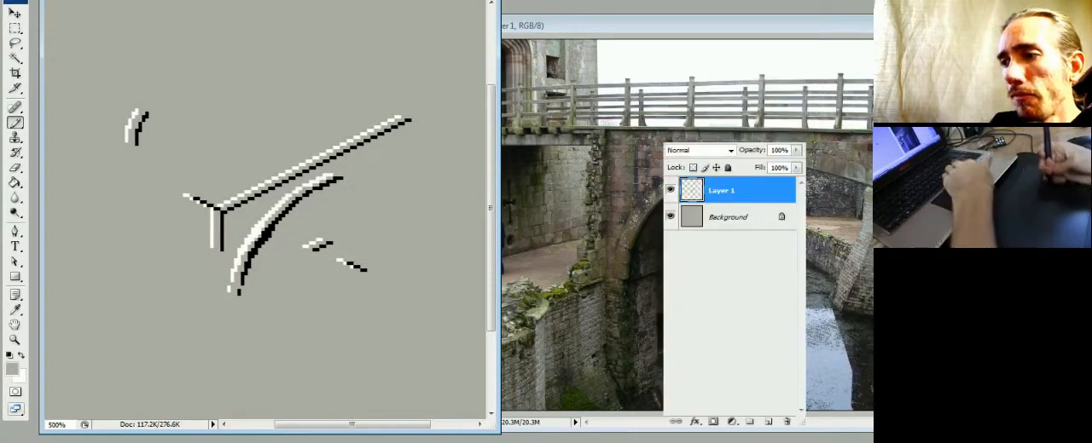
pyautogui.click(691, 214)
pyautogui.press('g')
pyautogui.click(271, 213)
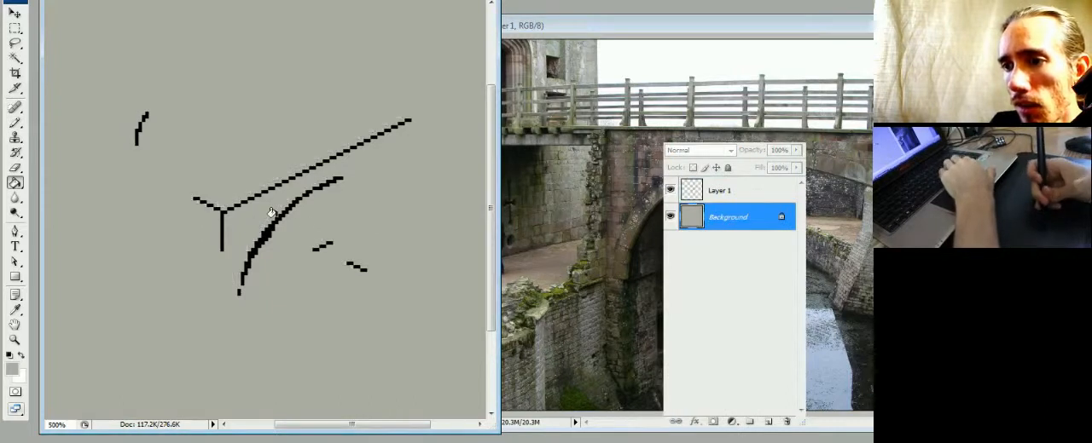
pyautogui.click(715, 191)
pyautogui.press('F7')
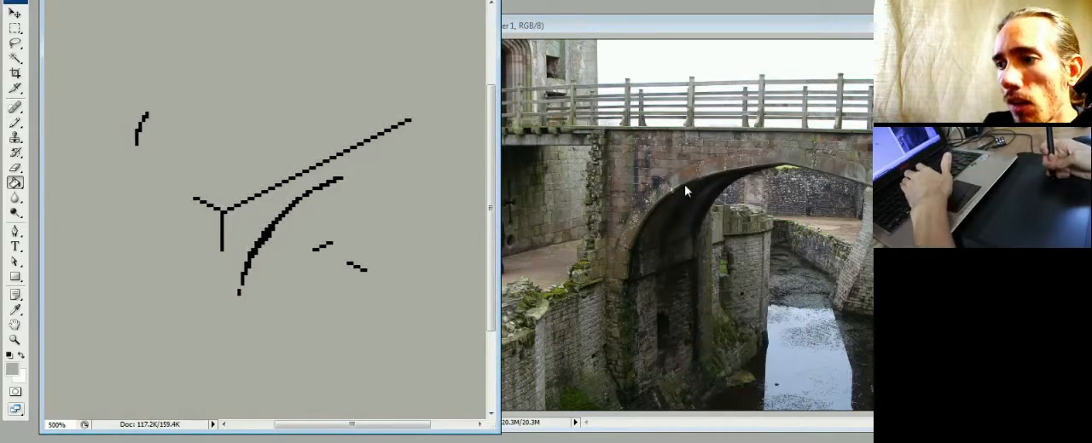
# - Thicken the upper part of the arch curve with black pixels, and trim its edge with grey RGB 173, 173, 163
pyautogui.press('F6')
pyautogui.press('b')
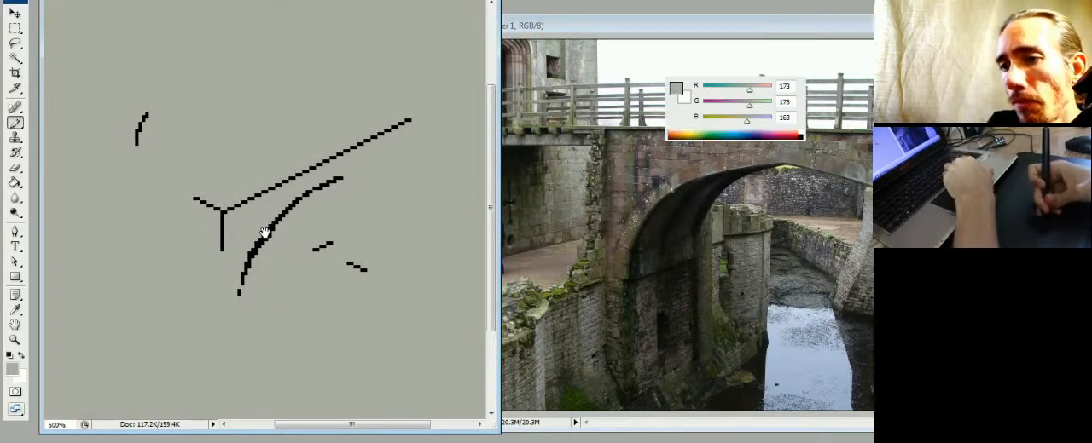
pyautogui.press('d')
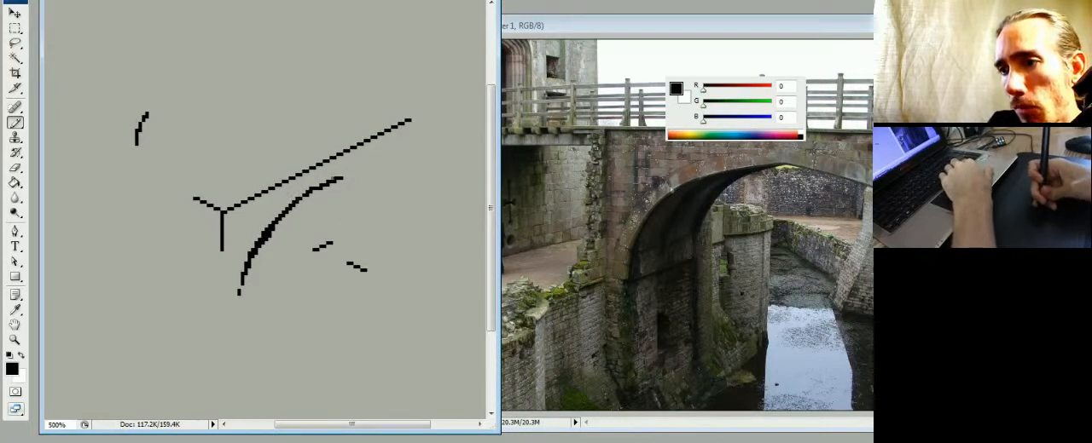
pyautogui.moveTo(310, 196)
pyautogui.mouseDown()
pyautogui.moveTo(284, 224)
pyautogui.moveTo(317, 187)
pyautogui.moveTo(293, 204)
pyautogui.mouseUp()
pyautogui.keyDown('alt'); pyautogui.click(288, 198); pyautogui.keyUp('alt')
pyautogui.keyDown('alt'); pyautogui.click(303, 201); pyautogui.keyUp('alt')
pyautogui.keyDown('alt'); pyautogui.click(284, 249); pyautogui.keyUp('alt')
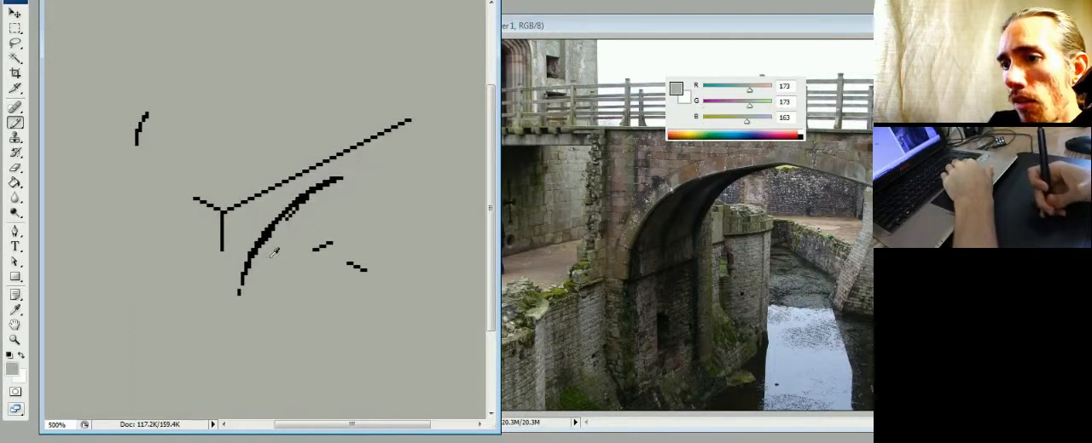
pyautogui.moveTo(311, 194); pyautogui.dragTo(303, 201)
pyautogui.keyDown('alt'); pyautogui.click(304, 198); pyautogui.keyUp('alt')
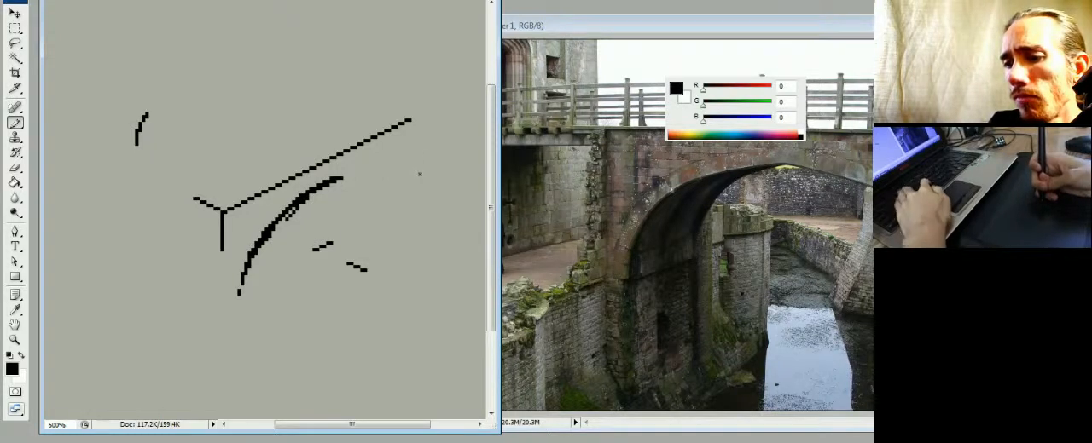
# - Clear the stray grey pixels beside the arch on Layer 1, hiding the Background layer only while selecting them
pyautogui.press('F7')
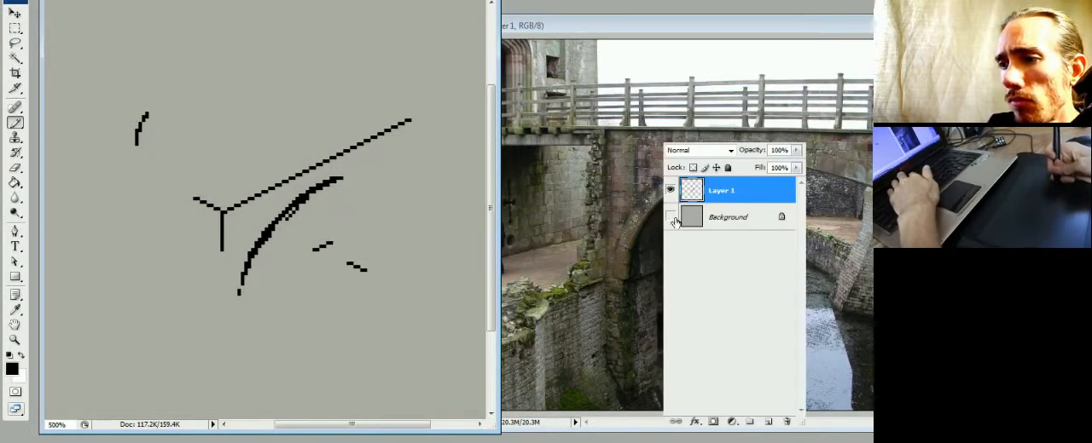
pyautogui.click(670, 218)
pyautogui.click(670, 217)
pyautogui.click(671, 218)
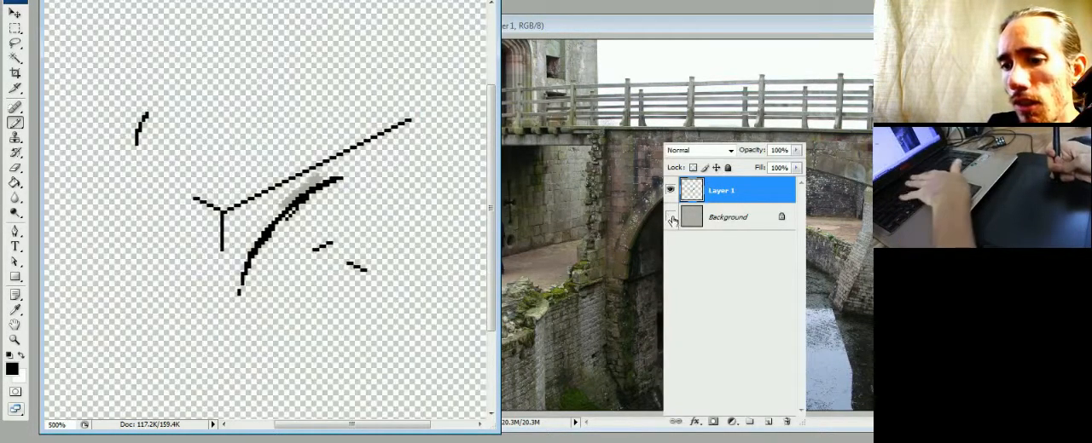
pyautogui.press('w')
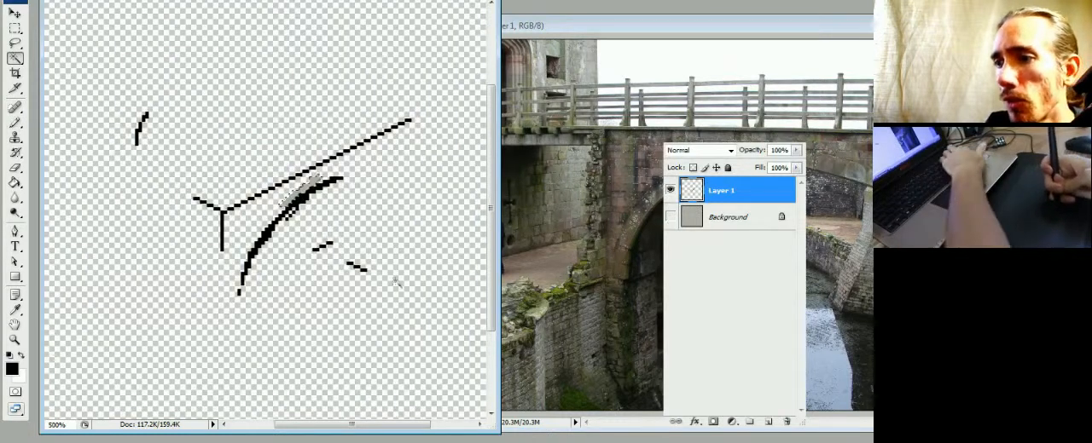
pyautogui.click(670, 217)
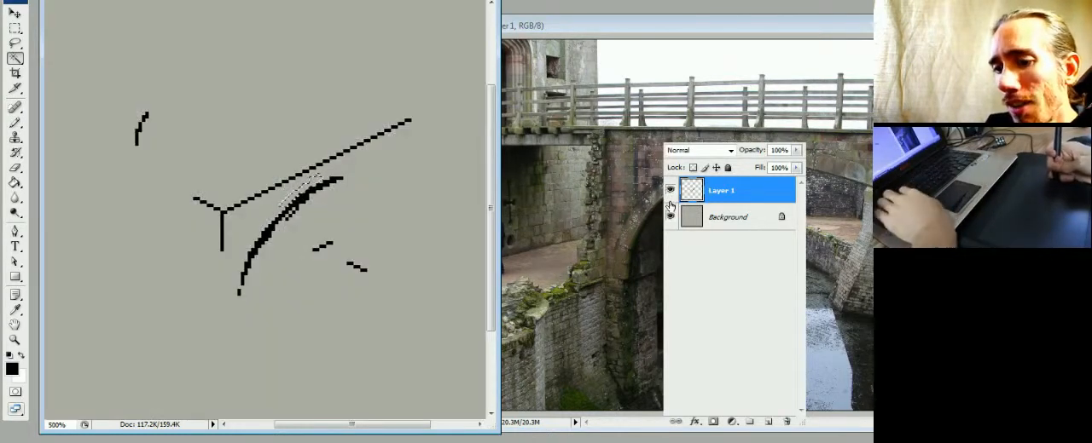
# - Erase the excess black pixels along the underside of the arch curve, from its middle up to its upper end
pyautogui.press('b')
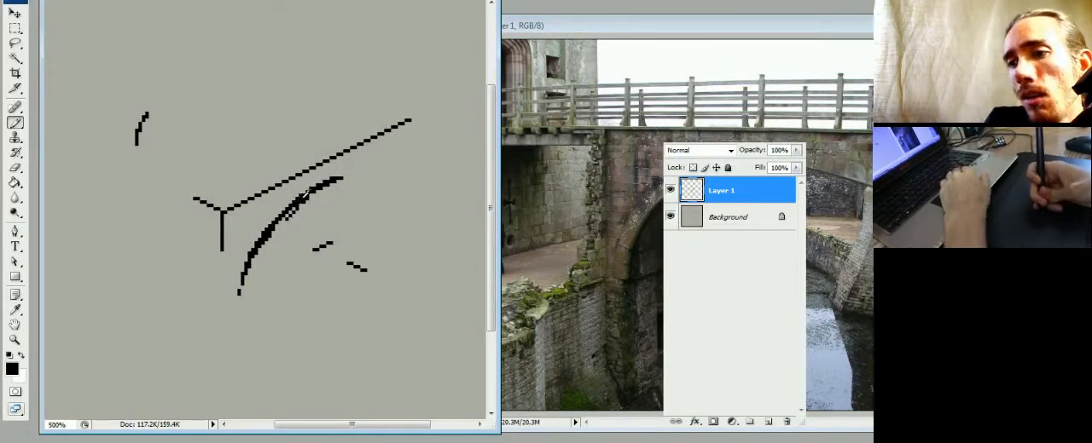
pyautogui.press('e')
pyautogui.moveTo(288, 219); pyautogui.dragTo(308, 198)
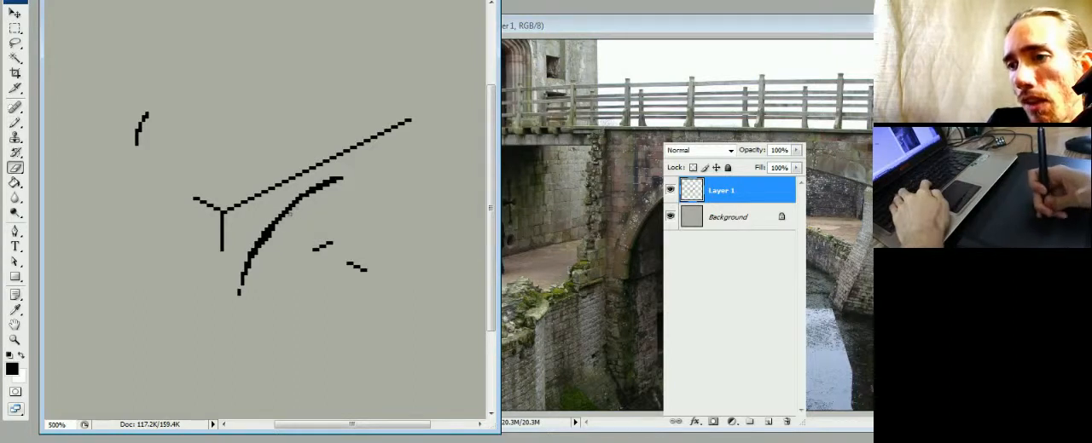
pyautogui.moveTo(262, 247); pyautogui.dragTo(275, 229)
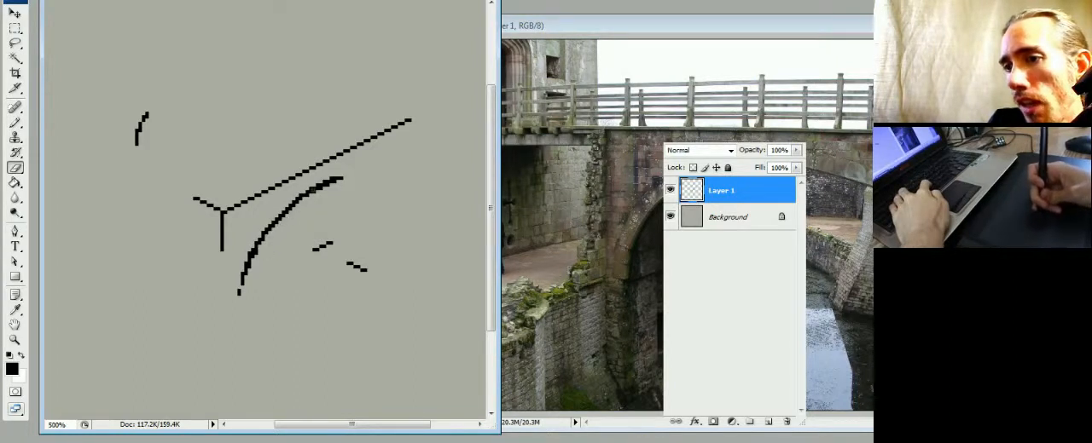
pyautogui.moveTo(317, 183); pyautogui.dragTo(328, 180)
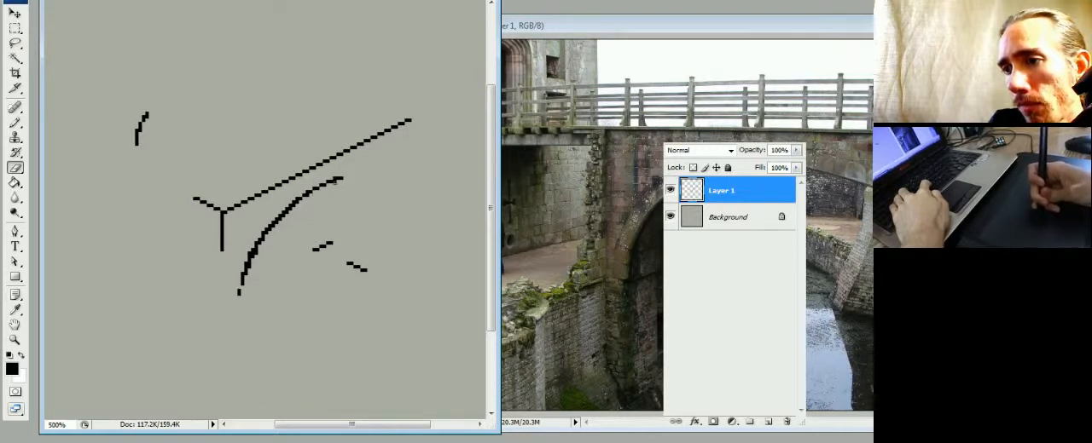
# - Thin the arch curve to a single-pixel line, extend its upper end, and redraw its foot as a straight vertical run
pyautogui.press('b')
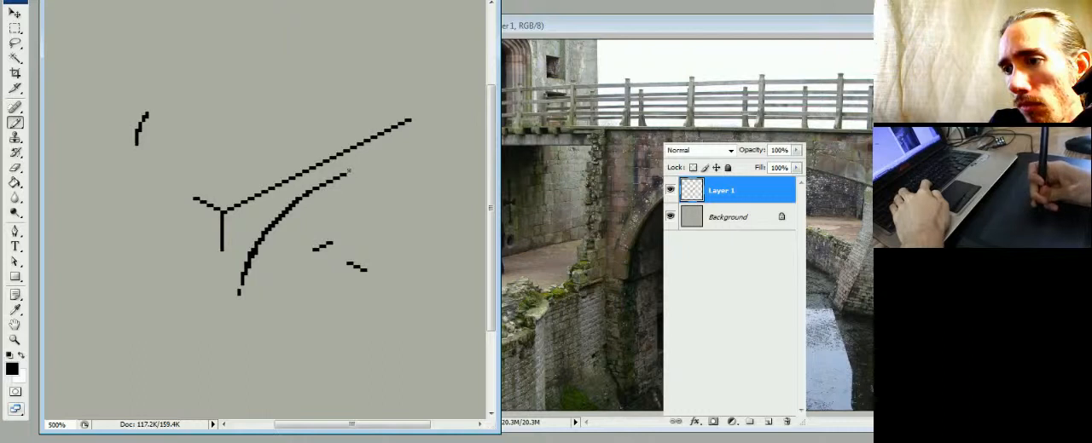
pyautogui.press('e')
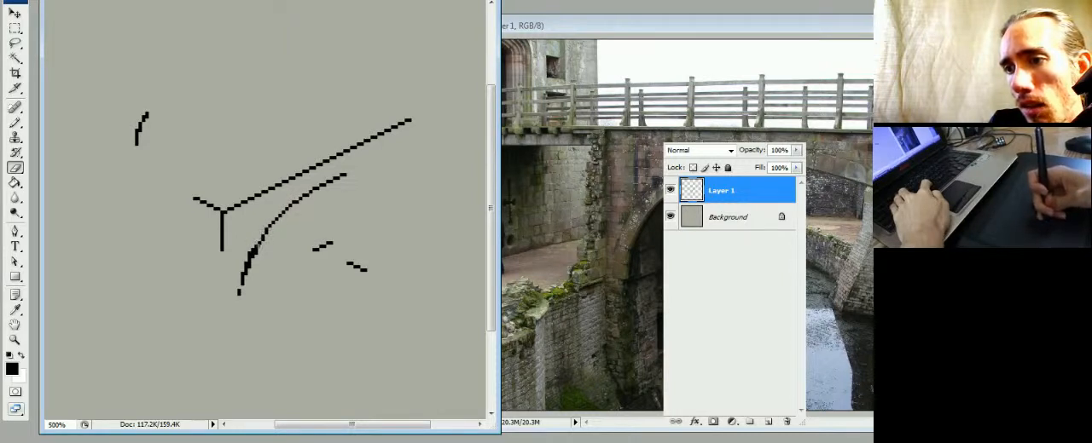
pyautogui.press('b')
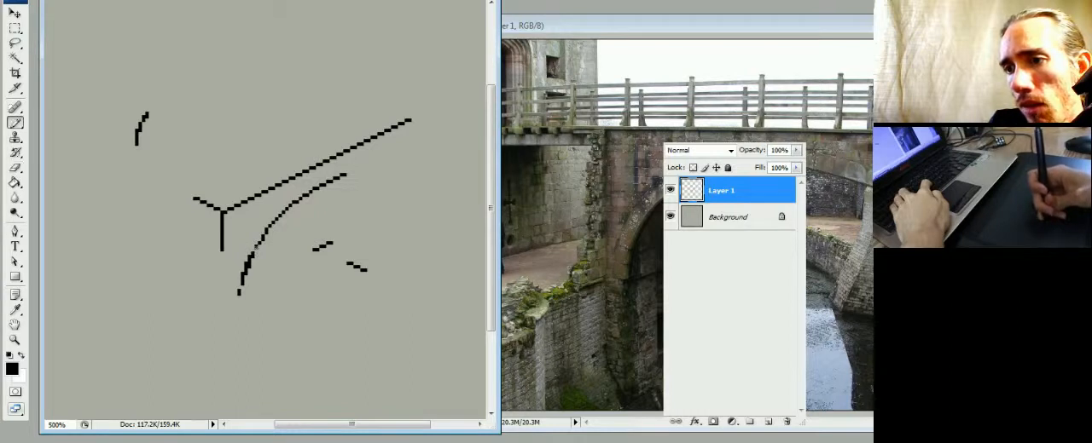
pyautogui.press('e')
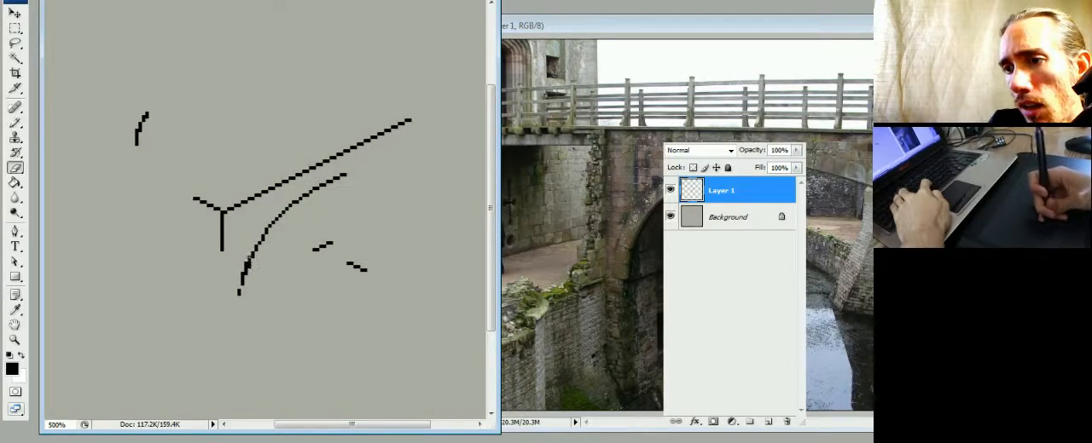
pyautogui.press('b')
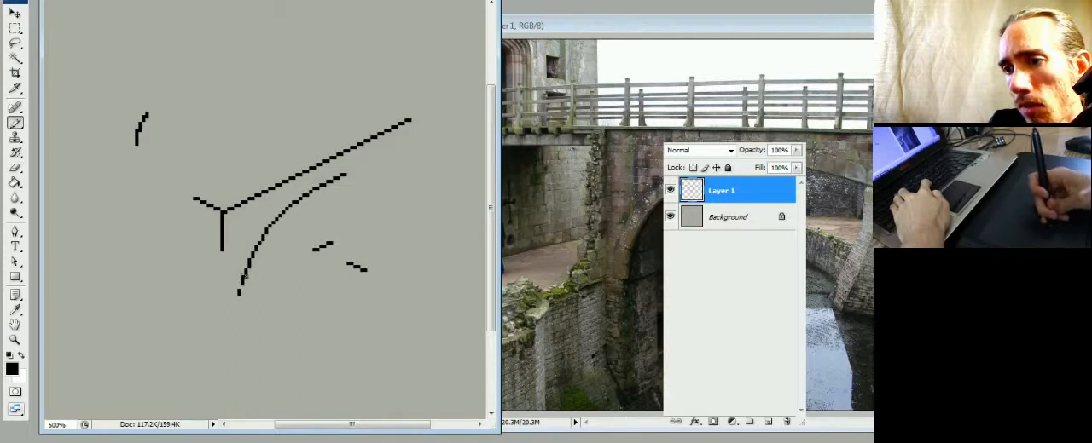
pyautogui.press('e')
pyautogui.moveTo(244, 278); pyautogui.dragTo(241, 297)
pyautogui.press('b')
pyautogui.press('e')
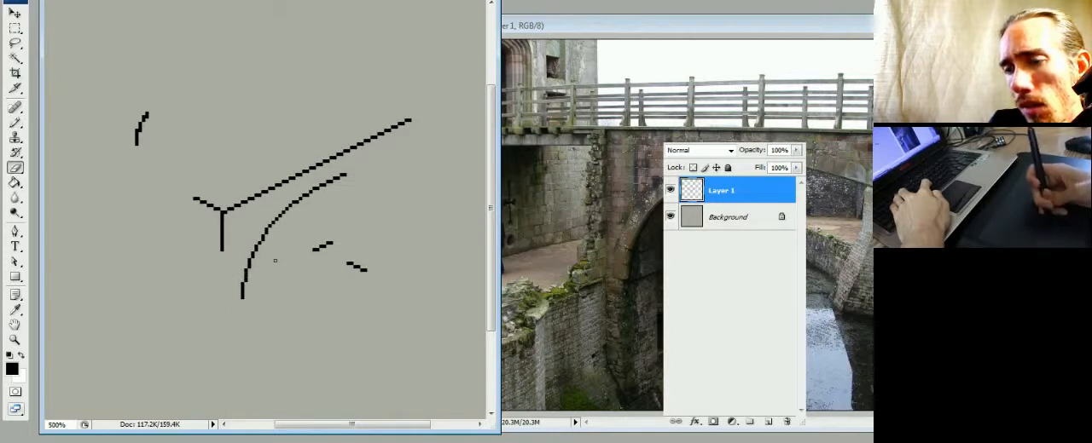
# - Rework the pixel steps in the middle of the arch curve, alternately painting and erasing single pixels to smooth the bend
pyautogui.press('b')
pyautogui.press('e')
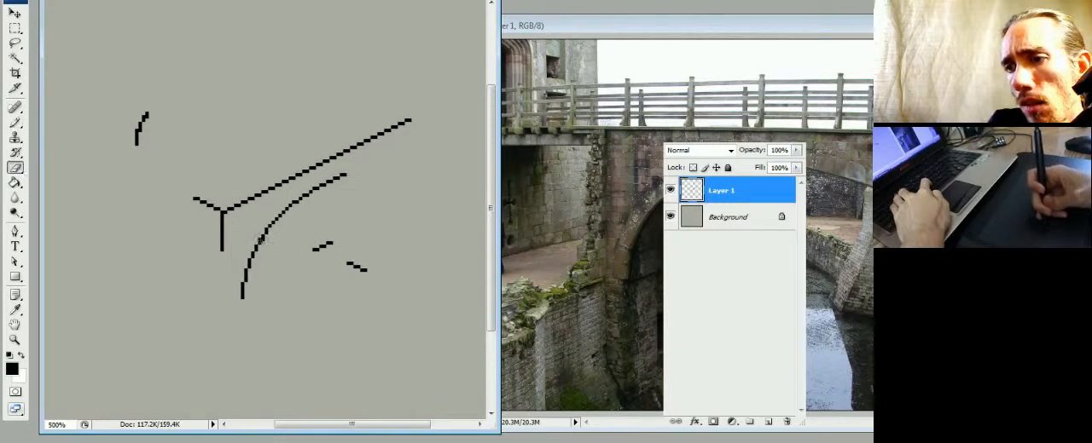
pyautogui.press('b')
pyautogui.press('e')
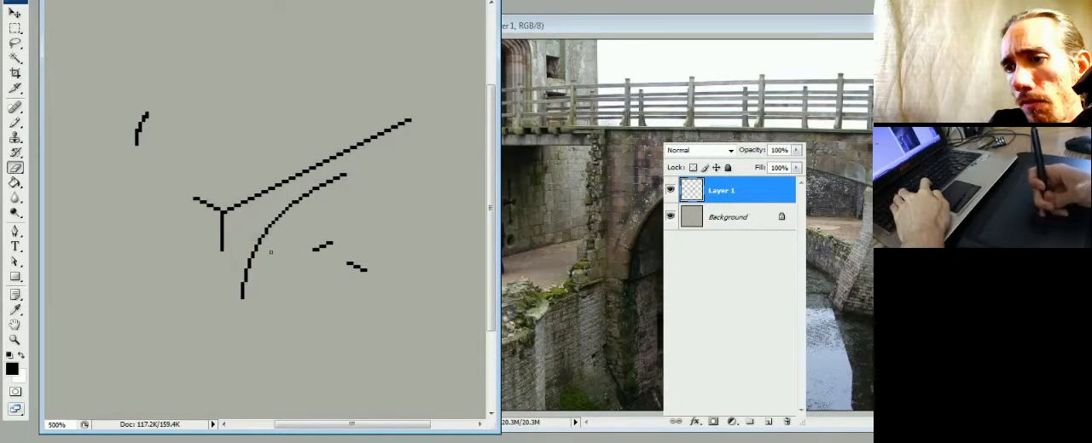
pyautogui.press('b')
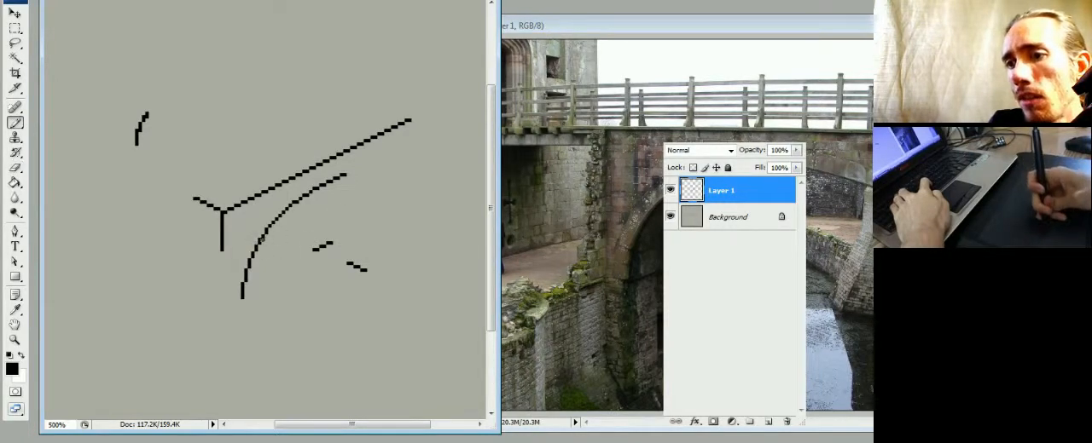
pyautogui.press('e')
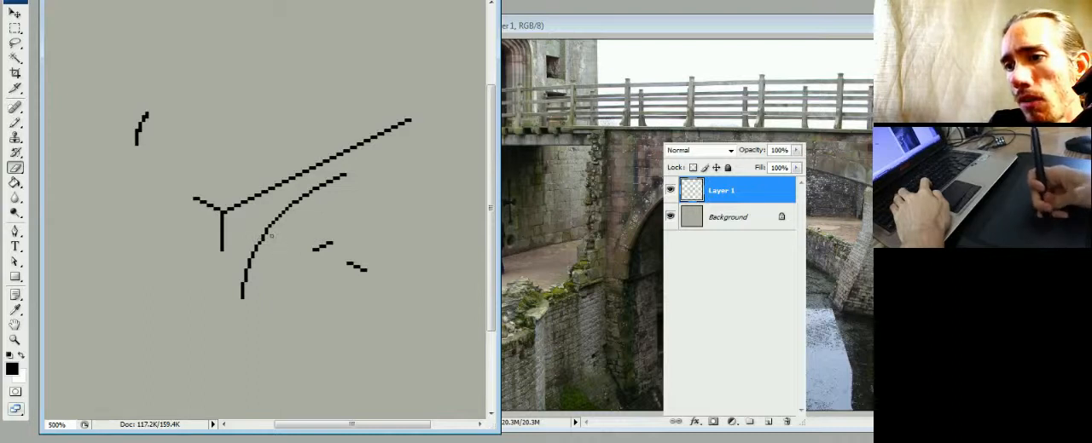
pyautogui.press('b')
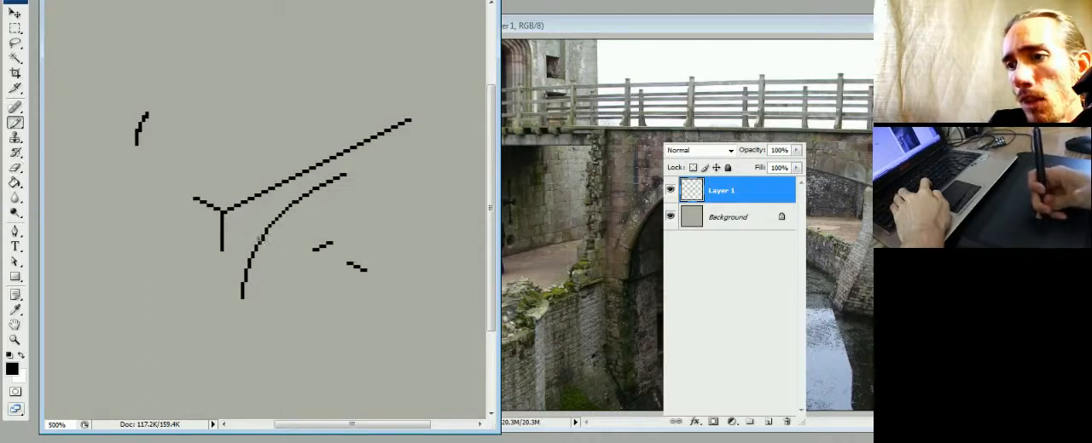
pyautogui.press('e')
pyautogui.press('b')
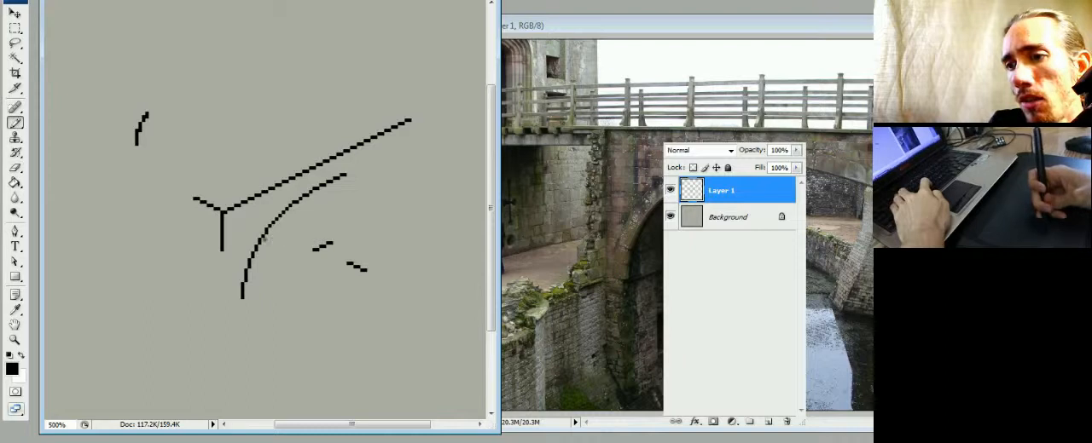
pyautogui.press('e')
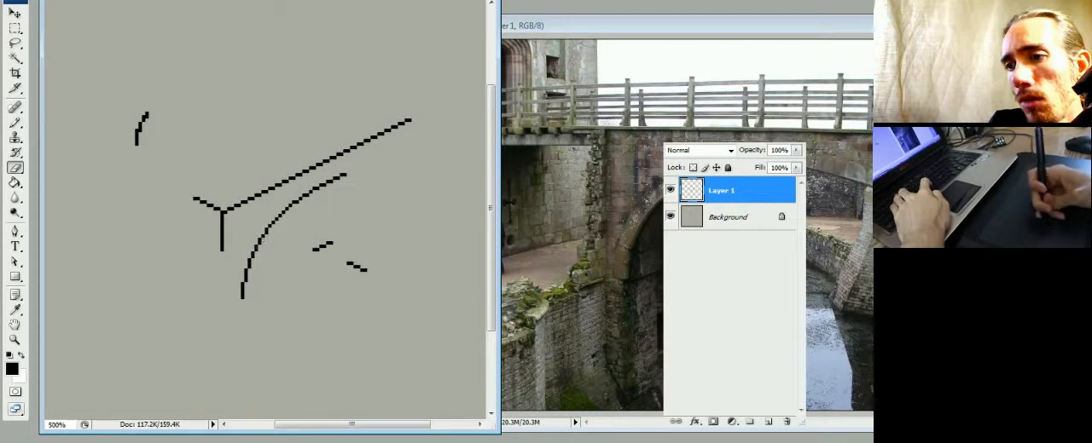
pyautogui.press('b')
pyautogui.press('e')
pyautogui.press('b')
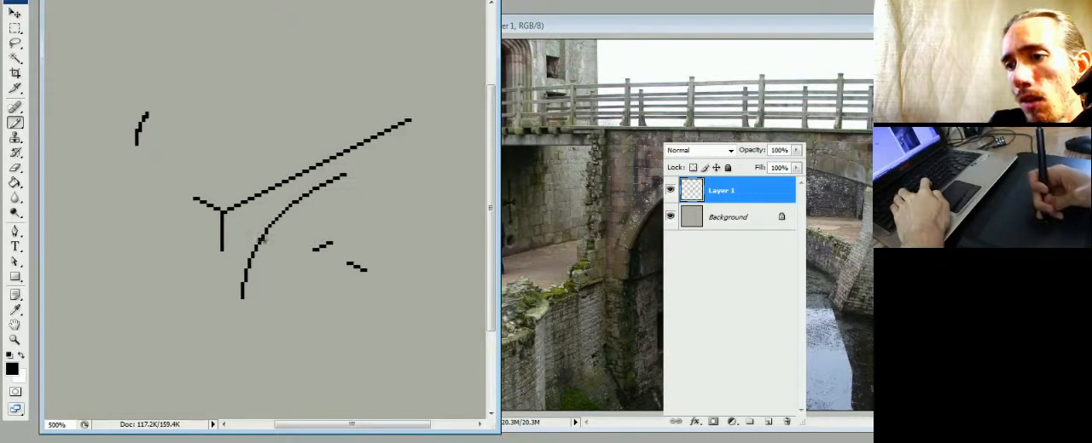
# - Smooth the upper bend of the arch curve by repainting and erasing individual pixels
pyautogui.press('e')
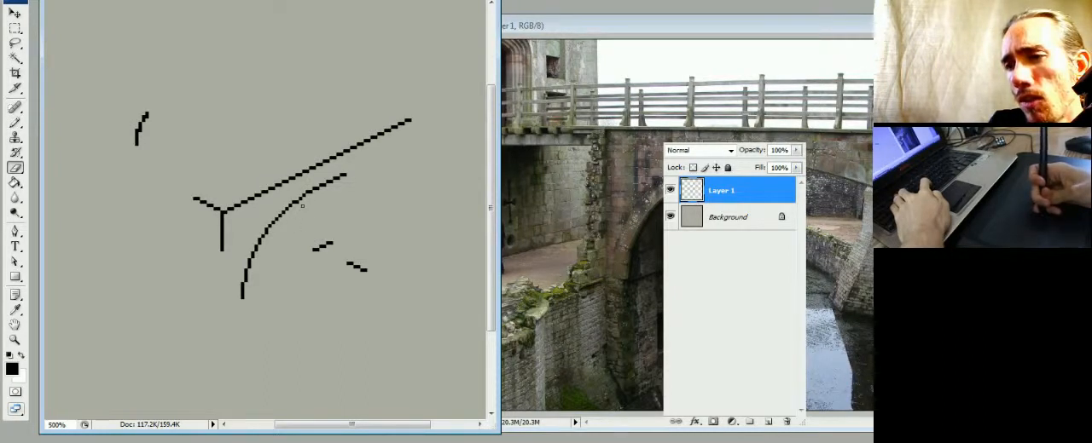
pyautogui.press('b')
pyautogui.press('e')
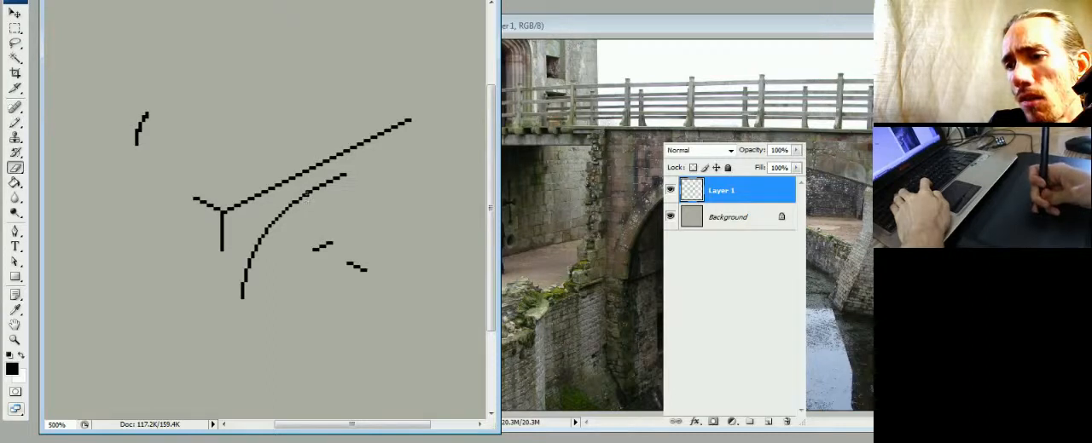
pyautogui.press('b')
pyautogui.press('e')
pyautogui.press('b')
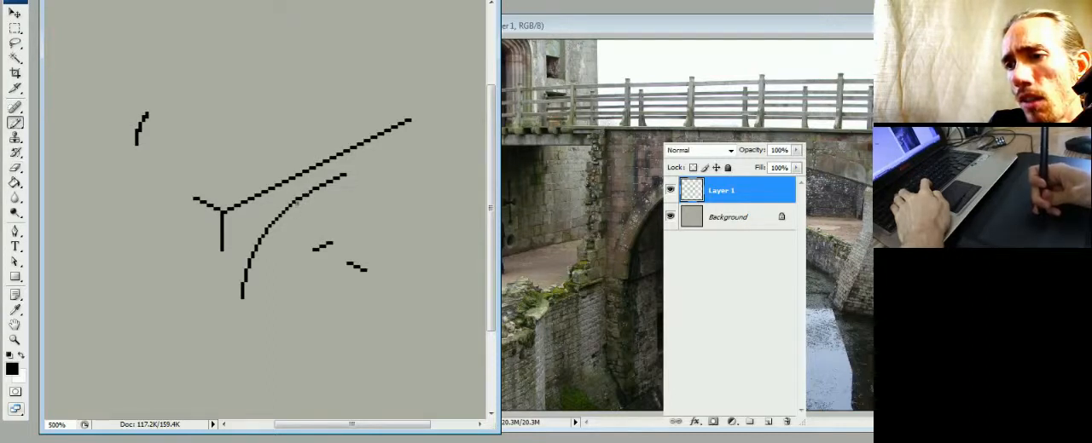
pyautogui.press('e')
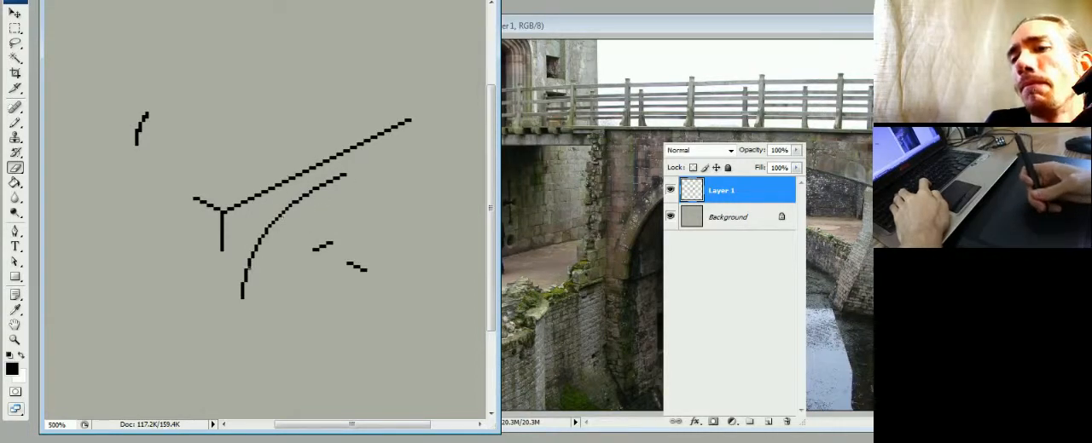
# - Lengthen the bridge's vertical corner line downward past the arch foot, and extend the foot of the arch slightly
pyautogui.press('b')
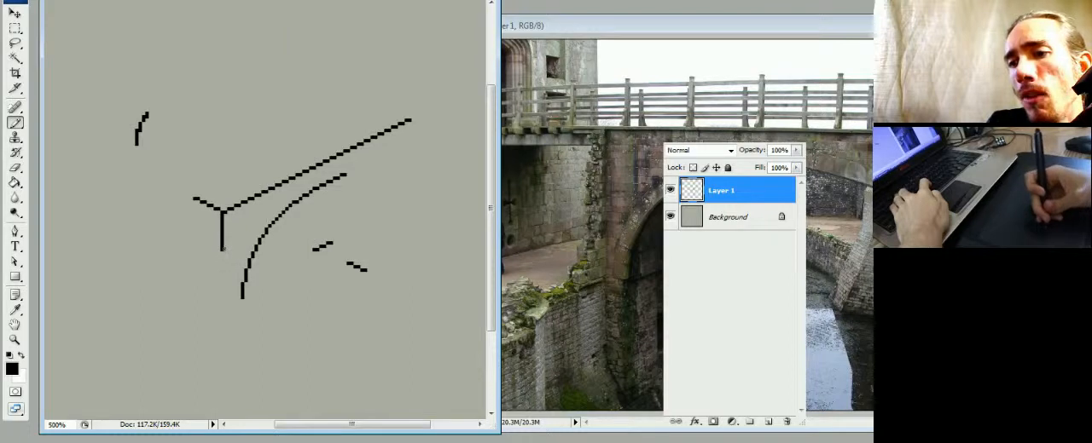
pyautogui.moveTo(221, 249); pyautogui.dragTo(223, 316)
pyautogui.press('e')
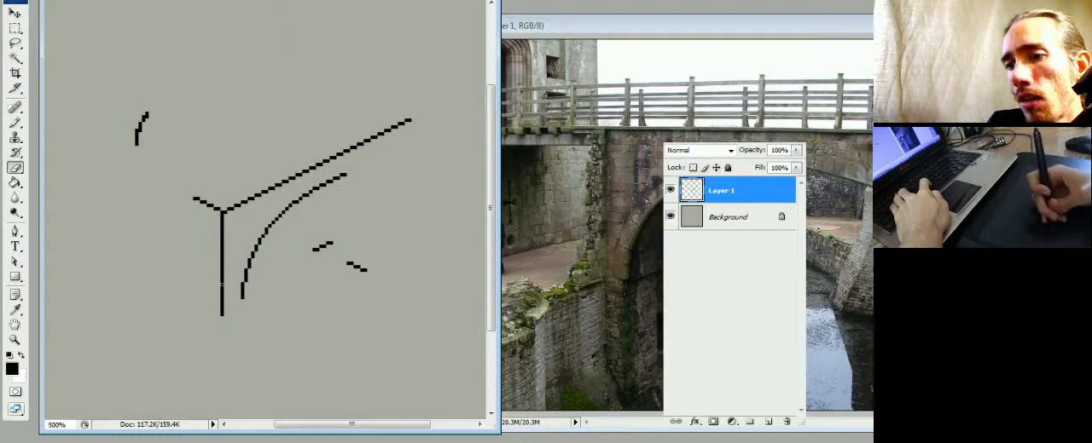
pyautogui.press('b')
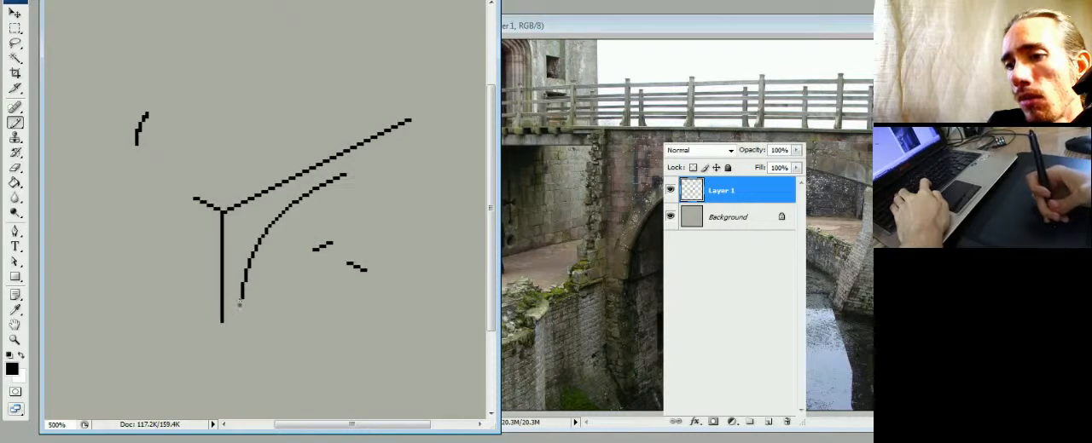
pyautogui.moveTo(244, 286); pyautogui.dragTo(243, 306)
pyautogui.press('e')
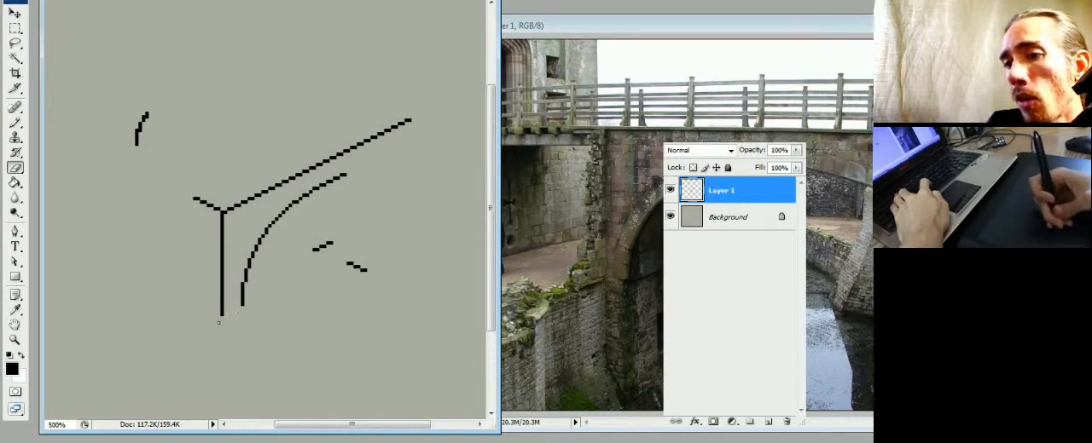
pyautogui.press('b')
# - Touch up the pixel steps along the lower part of the arch curve
pyautogui.press('e')
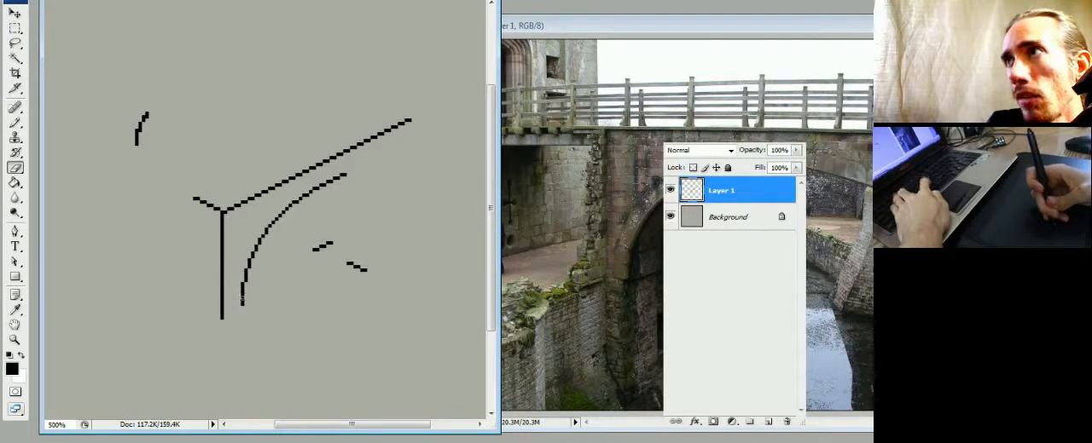
pyautogui.press('b')
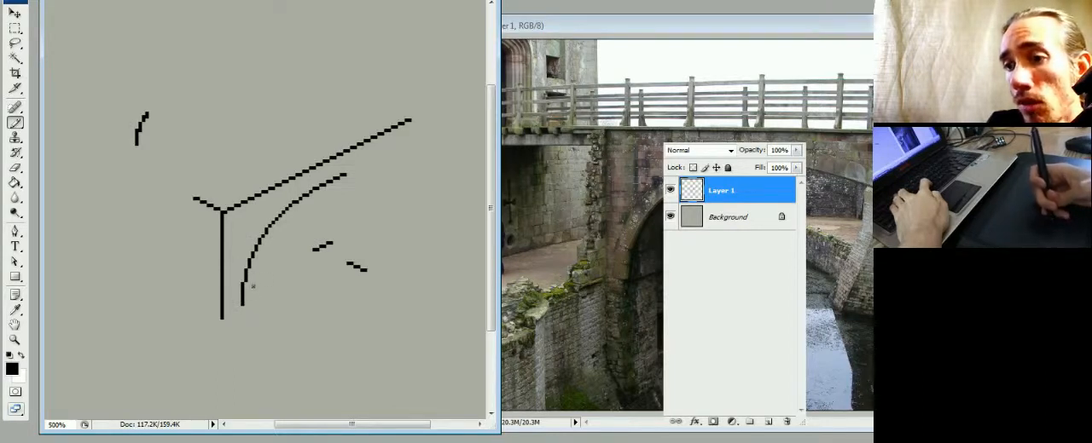
pyautogui.press('e')
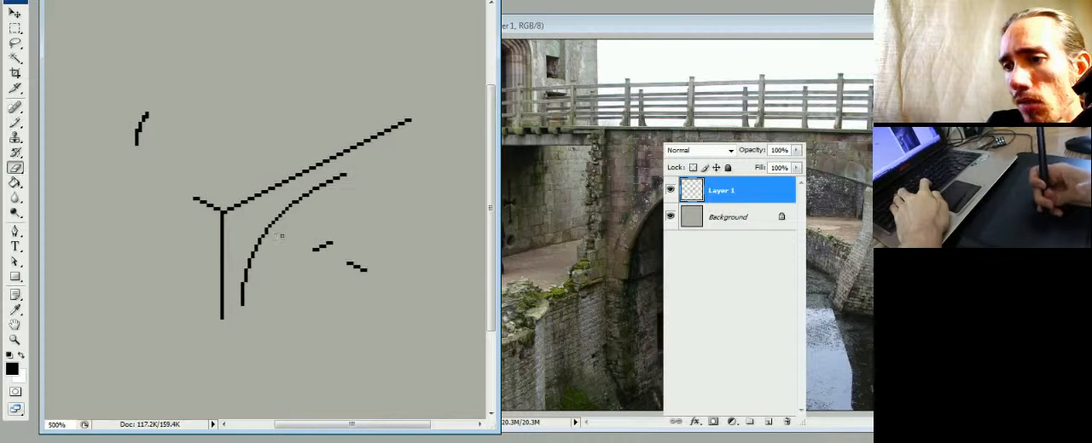
# - Draw a short diagonal line off the outer side of the vertical corner line, parallel to the short top edge above it
pyautogui.press('b')
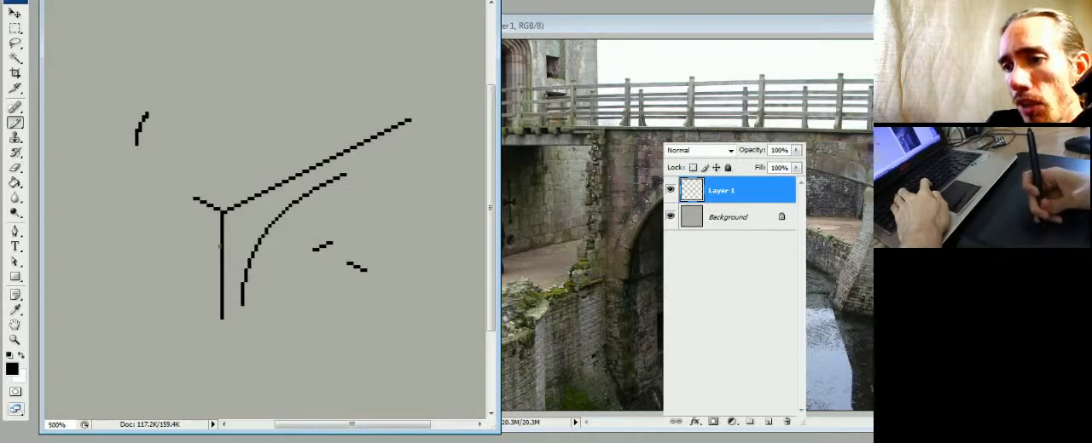
pyautogui.moveTo(221, 247); pyautogui.dragTo(193, 234)
pyautogui.press('e')
pyautogui.press('b')
pyautogui.press('e')
pyautogui.press('b')
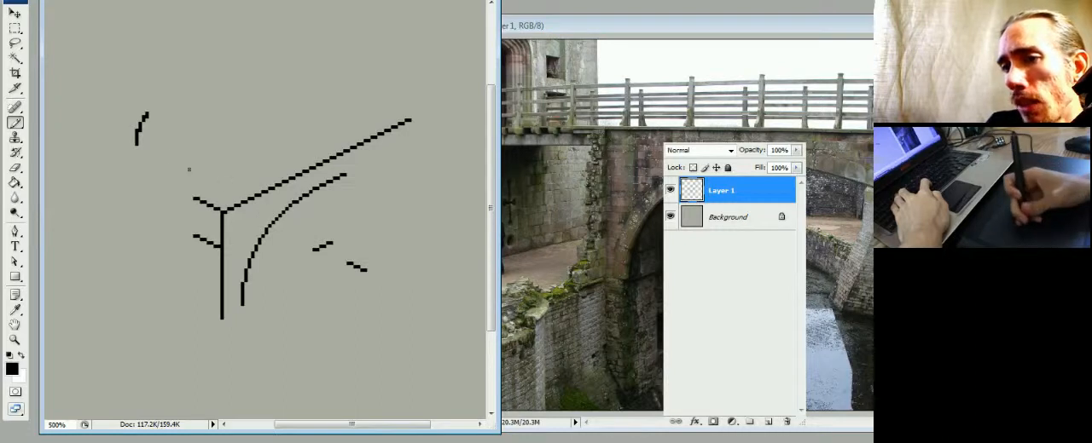
# - Erase the stray curved mark at the upper left and the two short dashes beneath the arch
pyautogui.press('e')
pyautogui.moveTo(145, 147); pyautogui.dragTo(144, 114)
pyautogui.moveTo(317, 244)
pyautogui.mouseDown()
pyautogui.moveTo(369, 271)
pyautogui.moveTo(355, 269)
pyautogui.mouseUp()
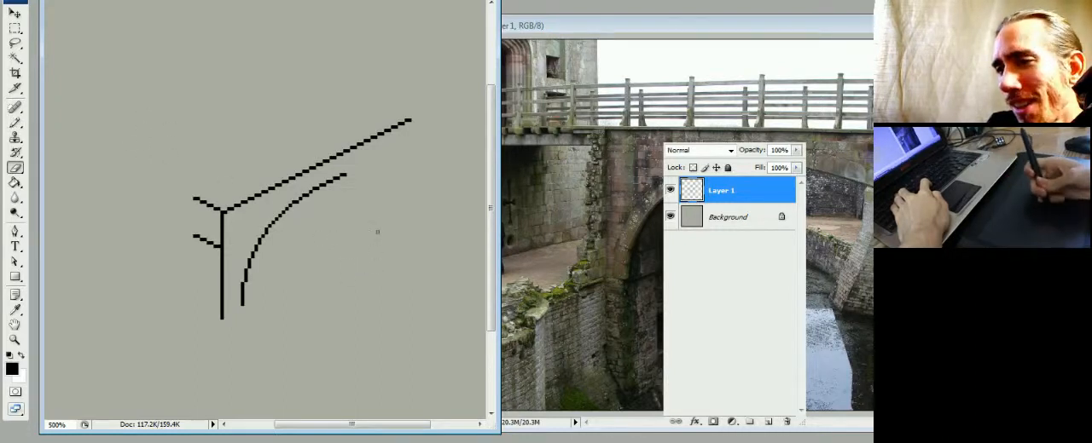
# - Connect the foot of the arch to the lower end of the vertical corner line with a short stepped diagonal
pyautogui.press('b')
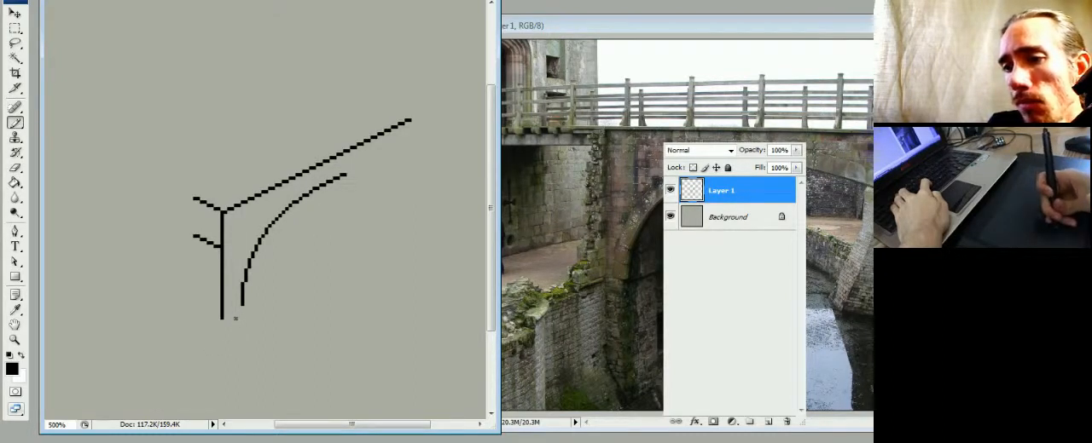
pyautogui.moveTo(239, 309); pyautogui.dragTo(225, 317)
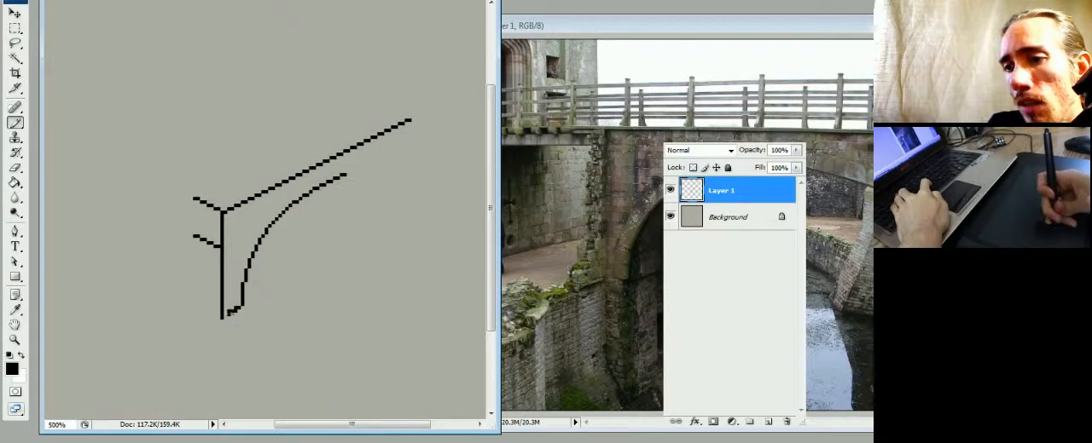
pyautogui.press('e')
pyautogui.press('b')
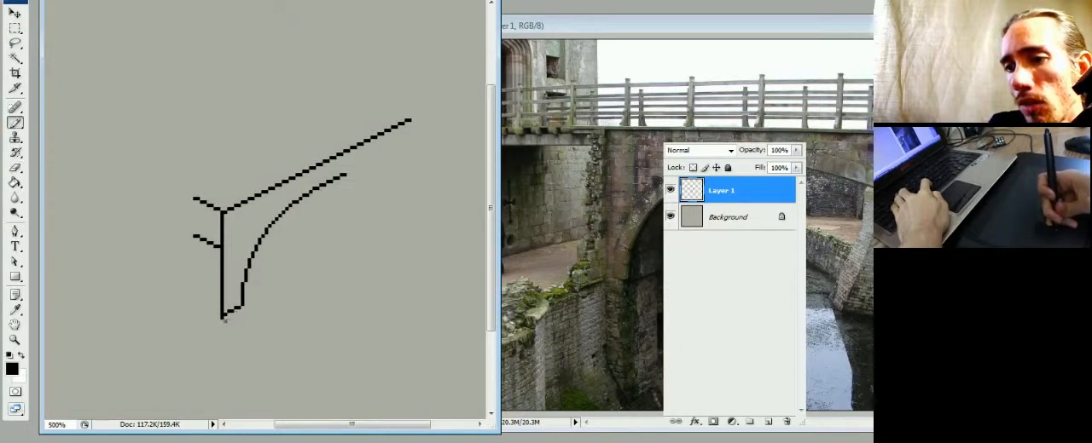
# - Add a short stepped line of black pixels off the outer side of the vertical corner line's foot
pyautogui.press('e')
pyautogui.press('b')
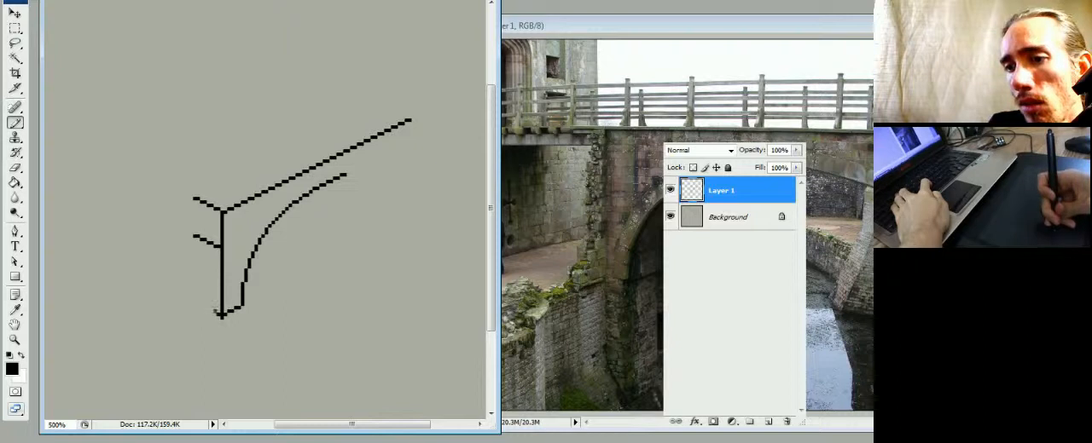
pyautogui.press('e')
pyautogui.press('b')
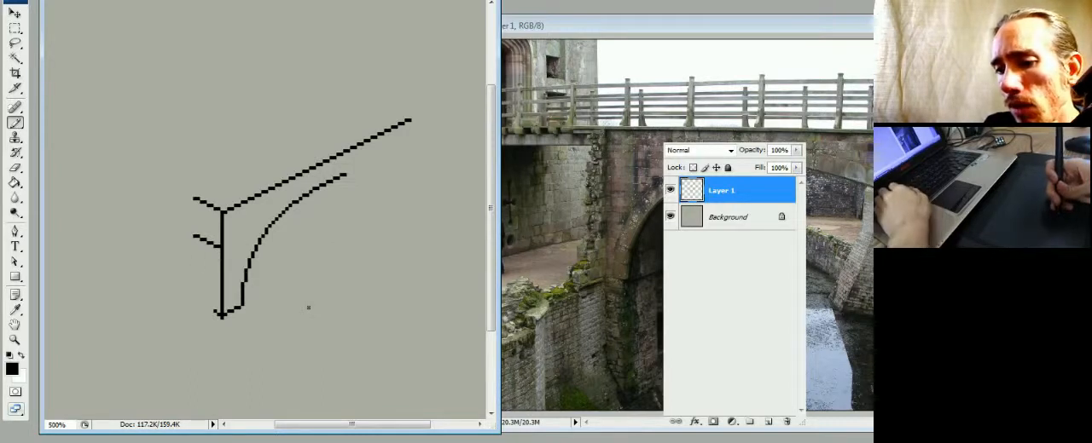
# - Mix a light grey foreground colour of R 217, G 219, B 222
pyautogui.press('F7')
pyautogui.press('F6')
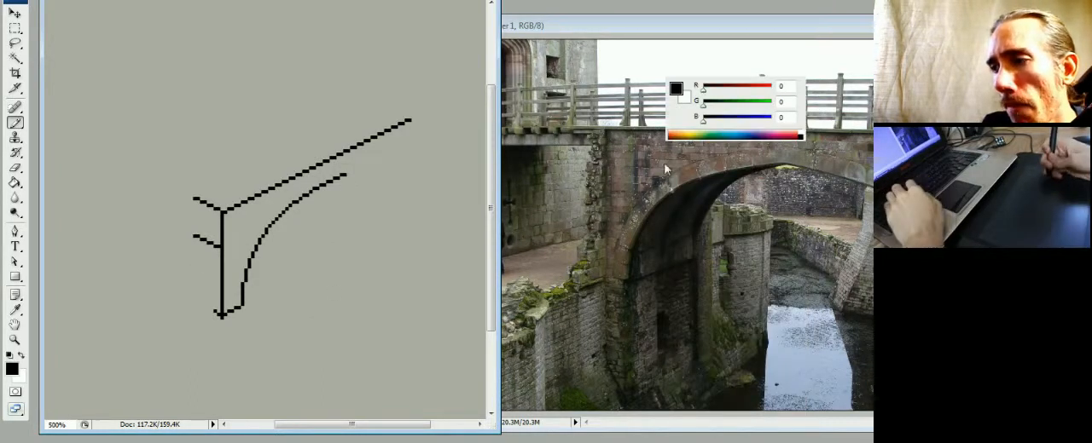
pyautogui.click(728, 120)
pyautogui.click(731, 104)
pyautogui.click(728, 87)
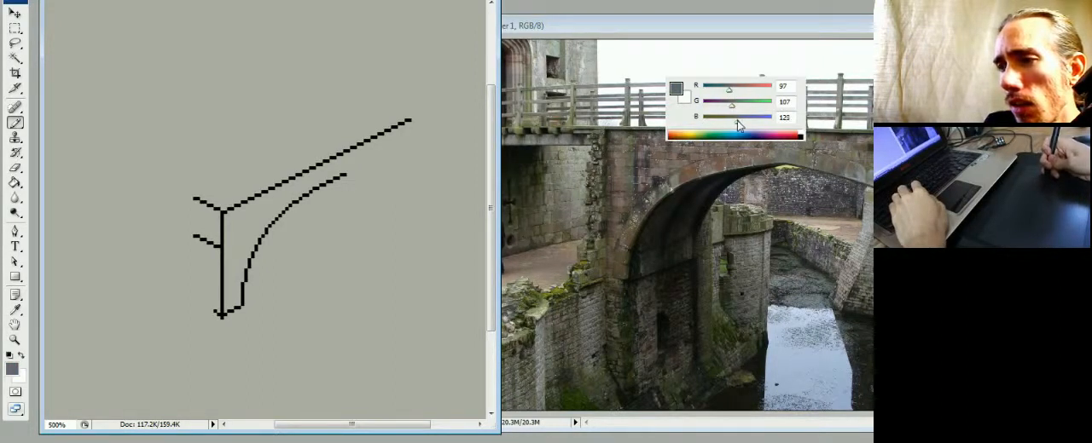
pyautogui.click(750, 120)
pyautogui.click(749, 104)
pyautogui.click(749, 88)
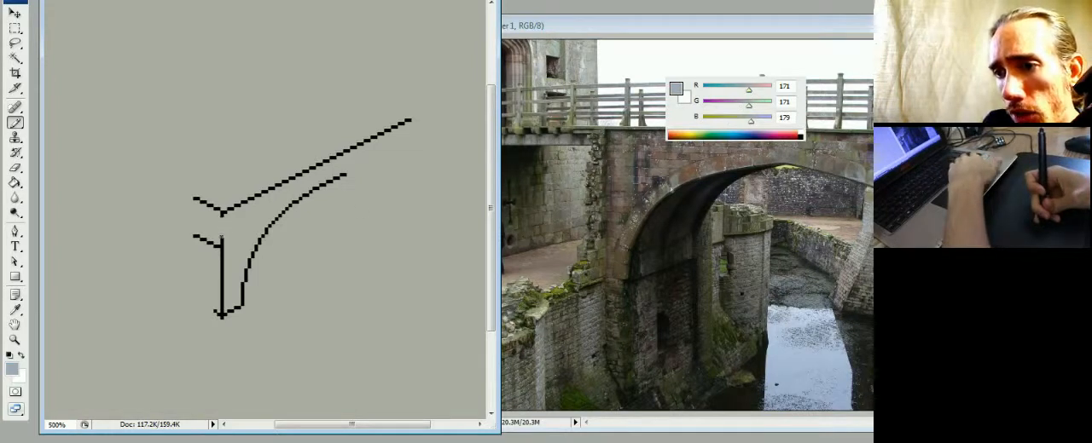
pyautogui.click(763, 119)
pyautogui.click(762, 104)
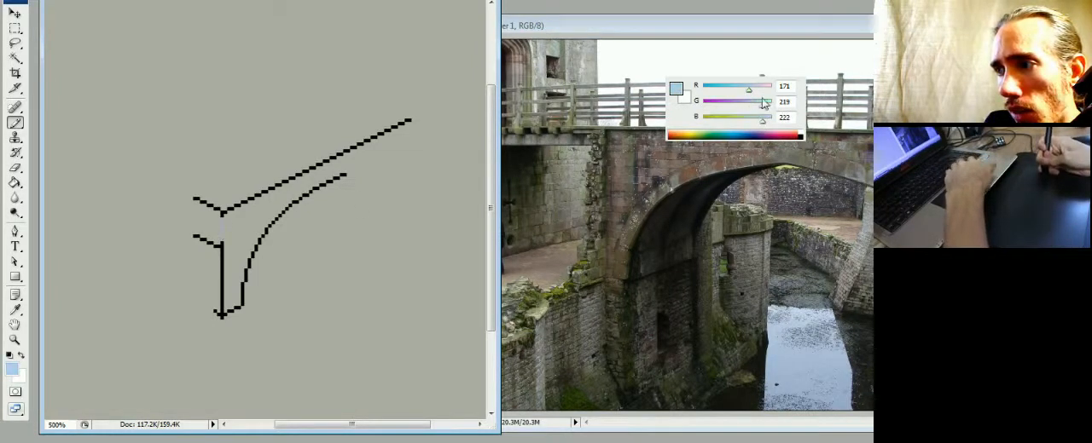
pyautogui.click(760, 89)
# - Recolour the vertical corner line of the pillar from top to foot in the light grey
pyautogui.press('g')
pyautogui.click(222, 229)
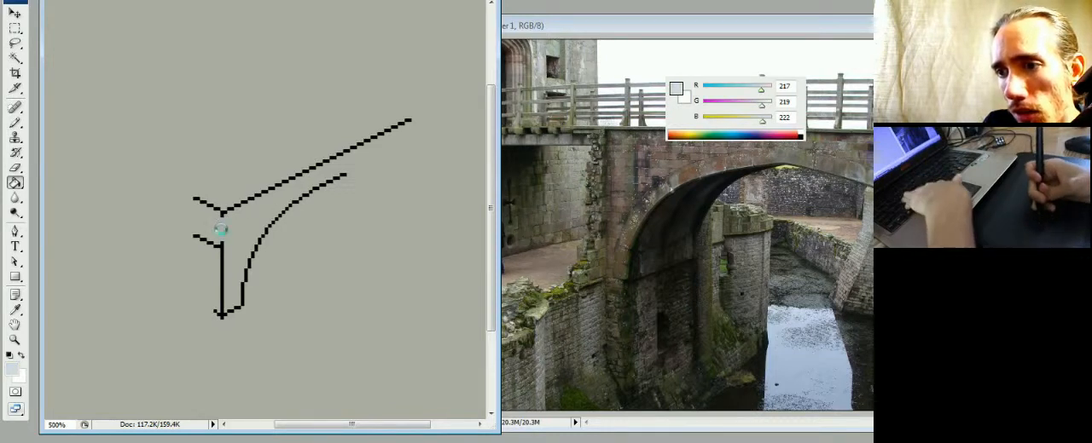
pyautogui.press('b')
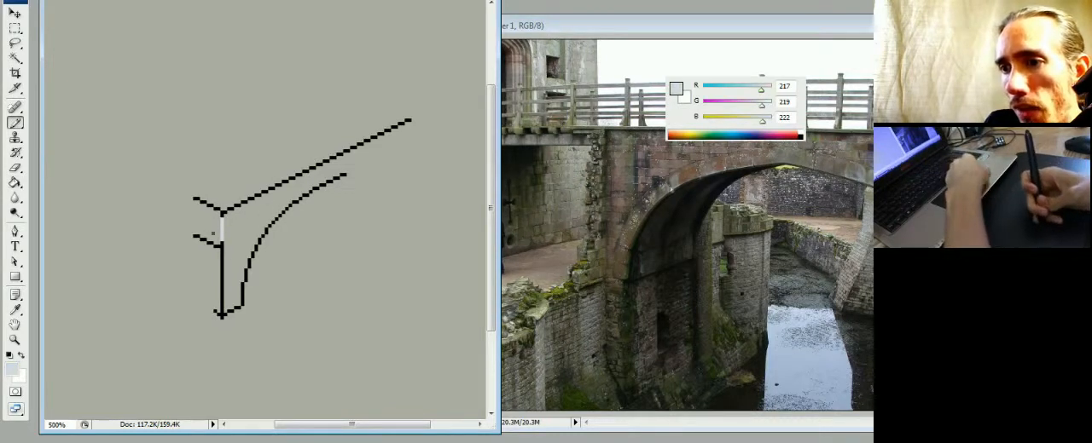
pyautogui.moveTo(222, 240); pyautogui.dragTo(221, 316)
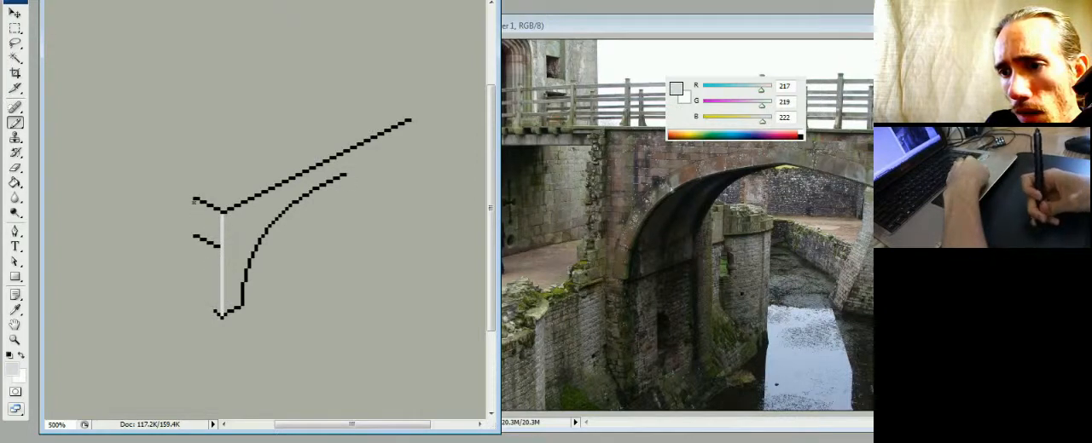
# - Close the outer edge of the pillar's short upper side face and fill the face with light grey
pyautogui.moveTo(195, 201); pyautogui.dragTo(194, 232)
pyautogui.press('g')
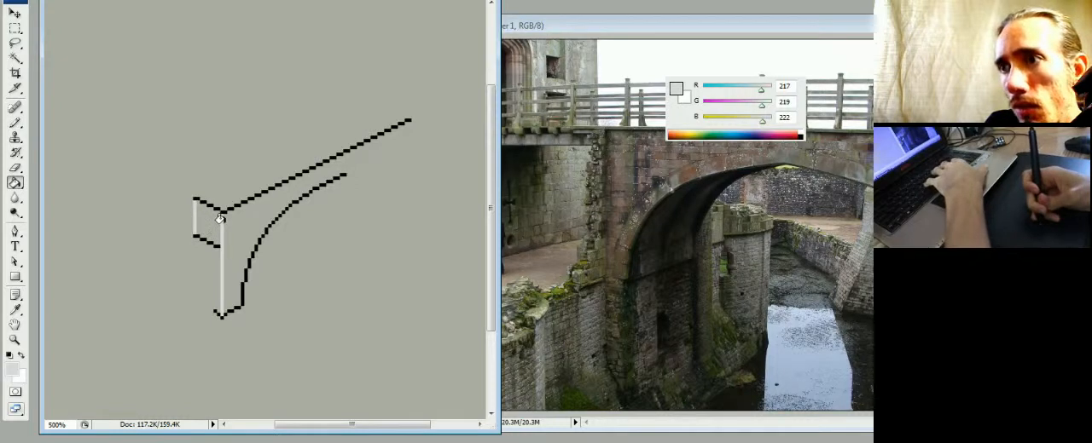
pyautogui.click(205, 223)
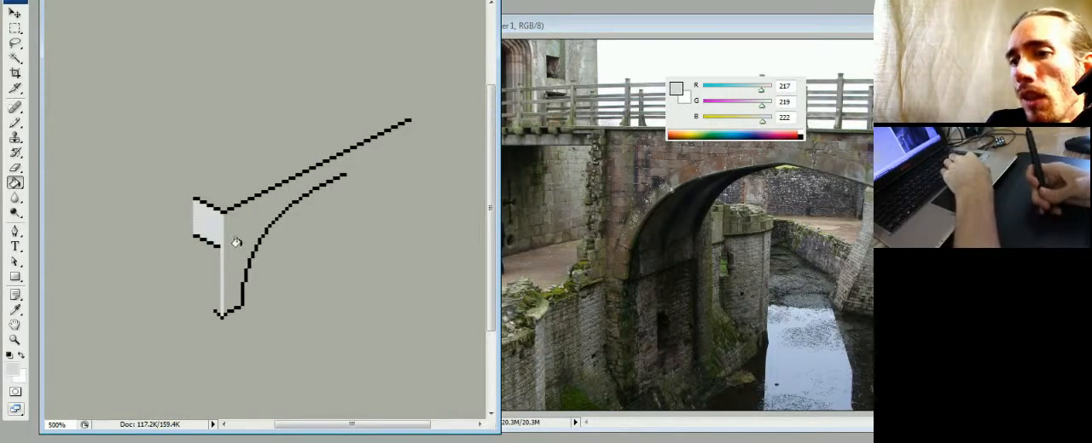
# - Mix a dark grey of R 92, G 92, B 99, close the open upper end of the arch face, and fill it
pyautogui.moveTo(761, 106)
pyautogui.mouseDown()
pyautogui.moveTo(728, 105)
pyautogui.moveTo(729, 122)
pyautogui.mouseUp()
pyautogui.click(728, 89)
pyautogui.click(730, 120)
pyautogui.press('b')
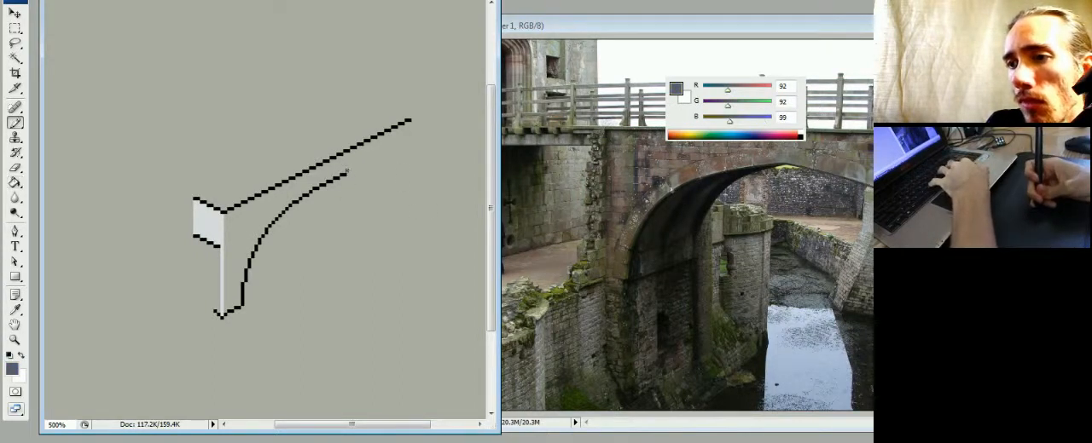
pyautogui.moveTo(347, 172); pyautogui.dragTo(344, 157)
pyautogui.press('g')
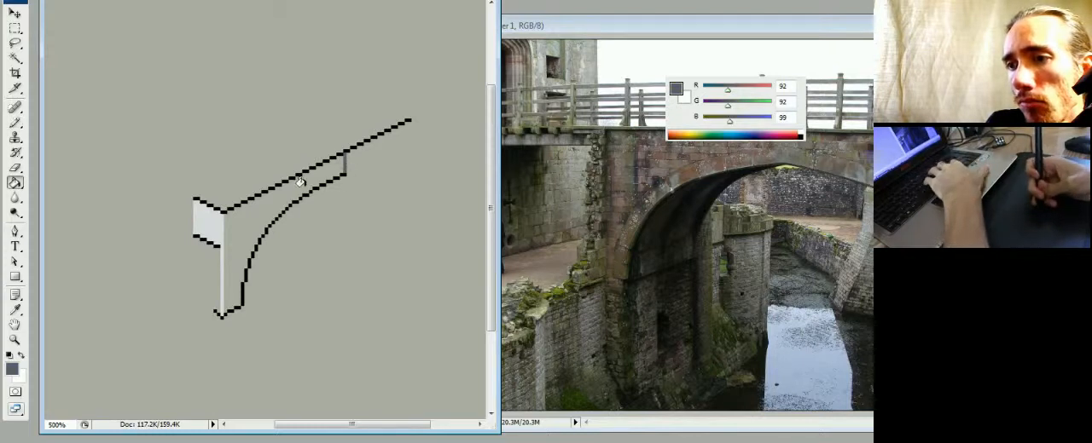
pyautogui.click(302, 181)
# - Outline the pillar's lower side face down to its foot in the sampled light grey and fill it, covering the black pixels at its base
pyautogui.press('b')
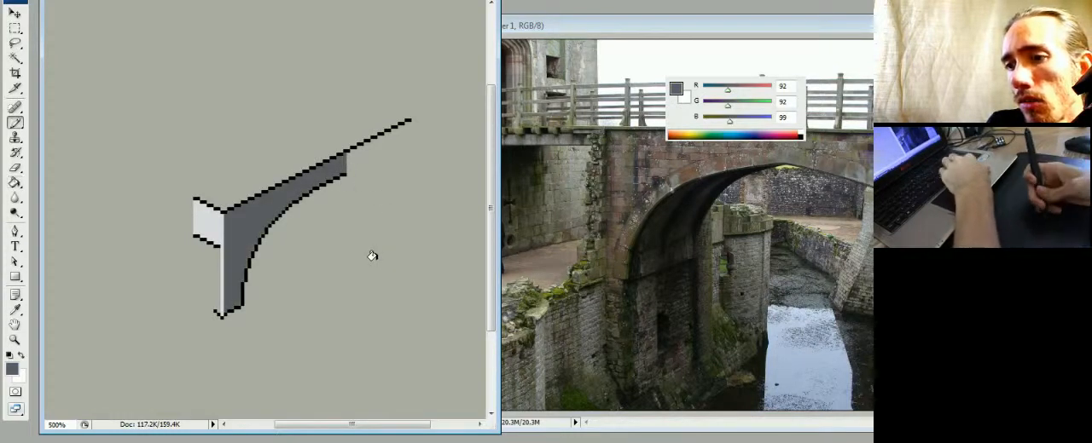
pyautogui.keyDown('alt'); pyautogui.click(213, 228); pyautogui.keyUp('alt')
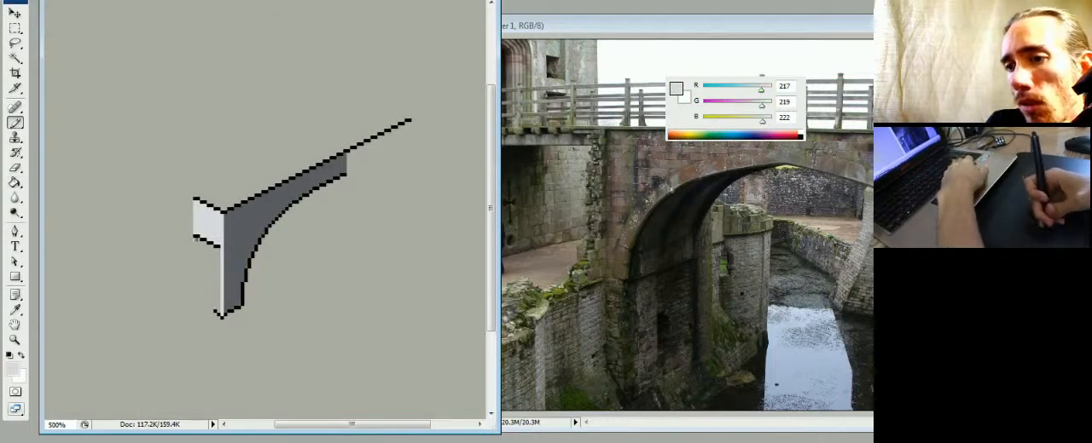
pyautogui.moveTo(195, 239); pyautogui.dragTo(196, 304)
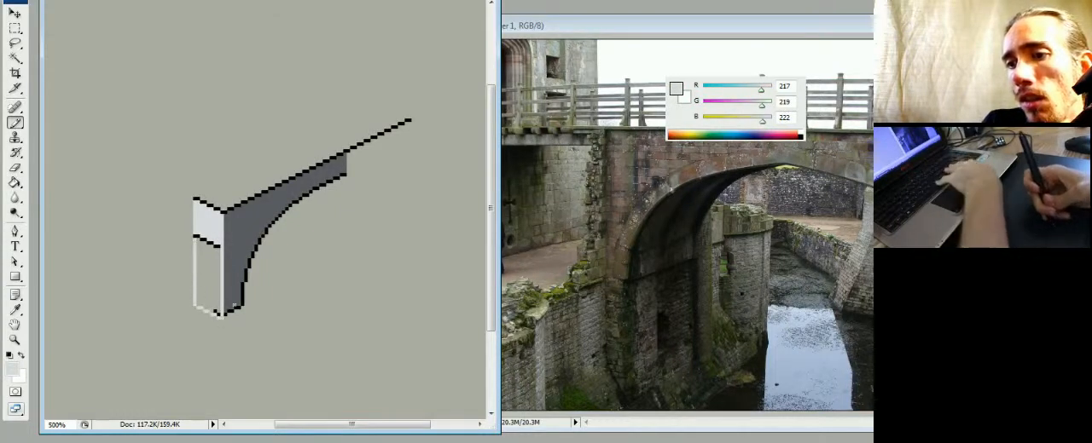
pyautogui.press('g')
pyautogui.click(226, 278)
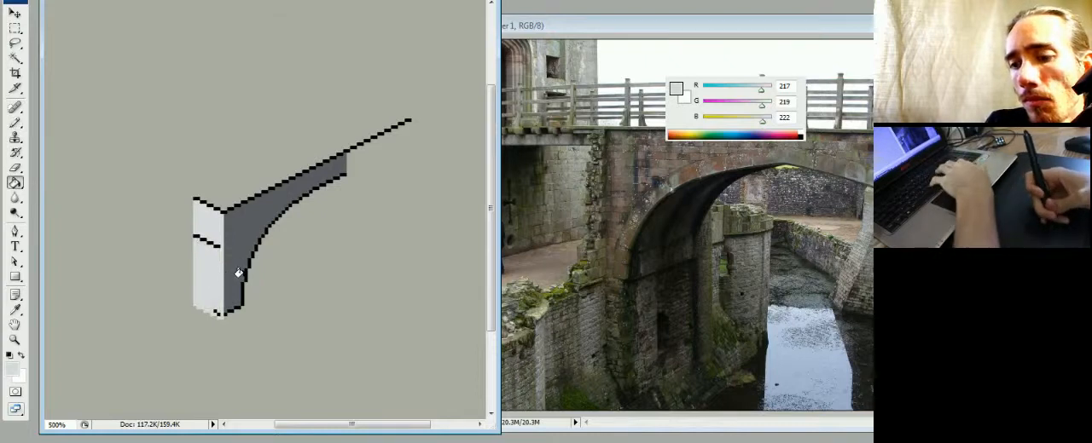
pyautogui.press('b')
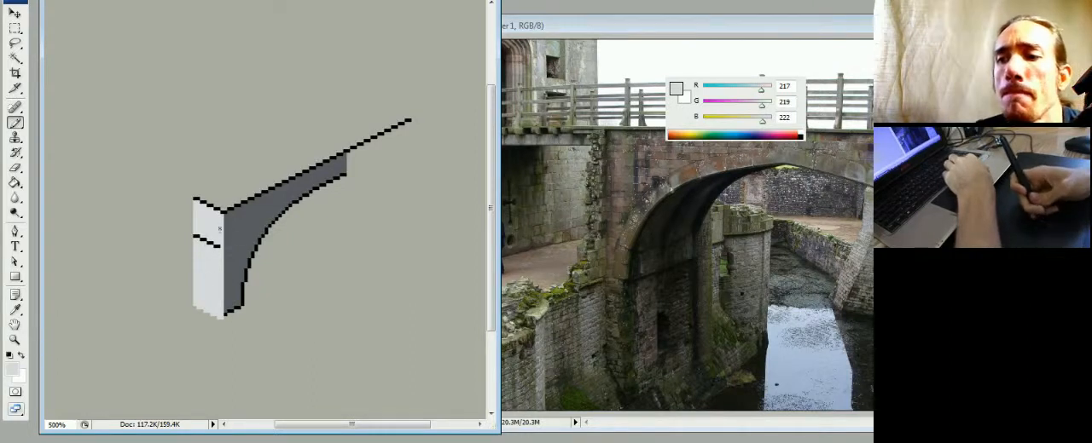
# - Recolour the dividing line on the light side face dark grey and continue it in black across the dark arch face
pyautogui.keyDown('alt'); pyautogui.click(228, 251); pyautogui.keyUp('alt')
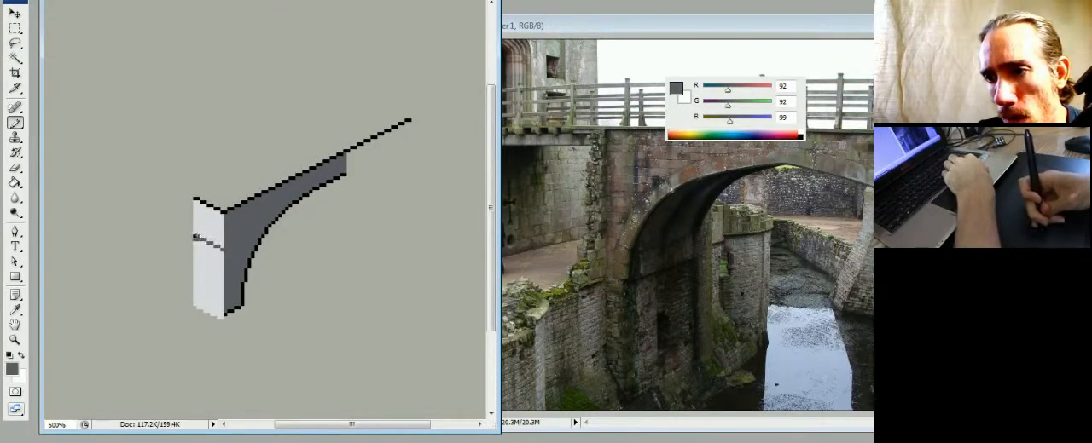
pyautogui.keyDown('alt'); pyautogui.click(197, 238); pyautogui.keyUp('alt')
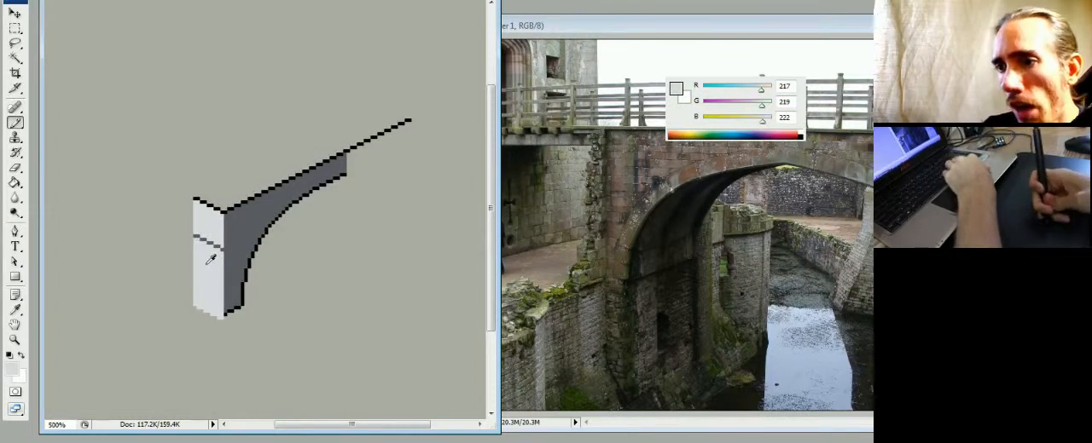
pyautogui.press('d')
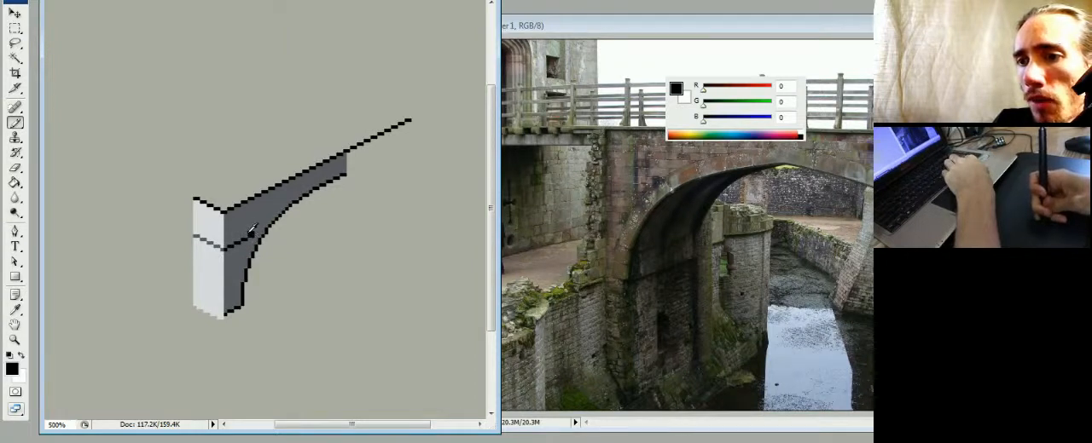
pyautogui.keyDown('alt'); pyautogui.click(254, 233); pyautogui.keyUp('alt')
pyautogui.press('d')
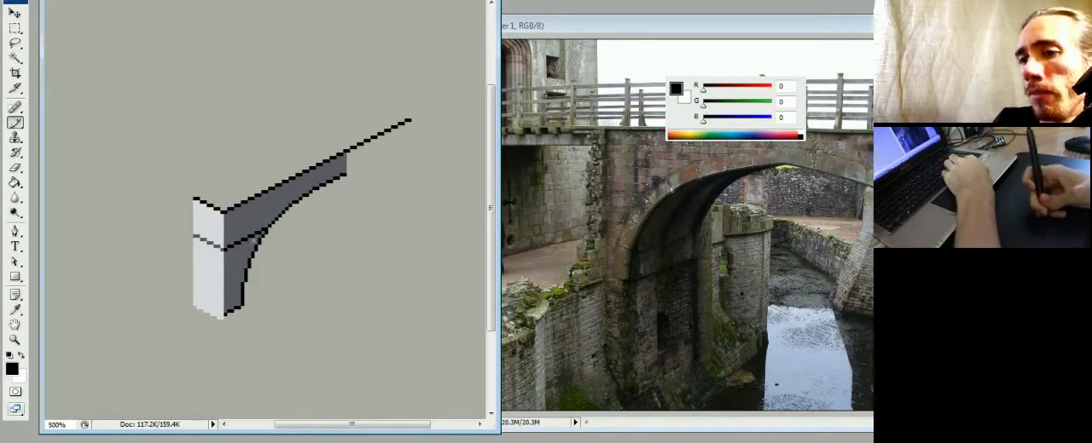
# - Draw the start of a black inner curve rising from the dividing line, parallel to the arch edge, cleaning its steps with dark grey
pyautogui.keyDown('alt'); pyautogui.click(263, 227); pyautogui.keyUp('alt')
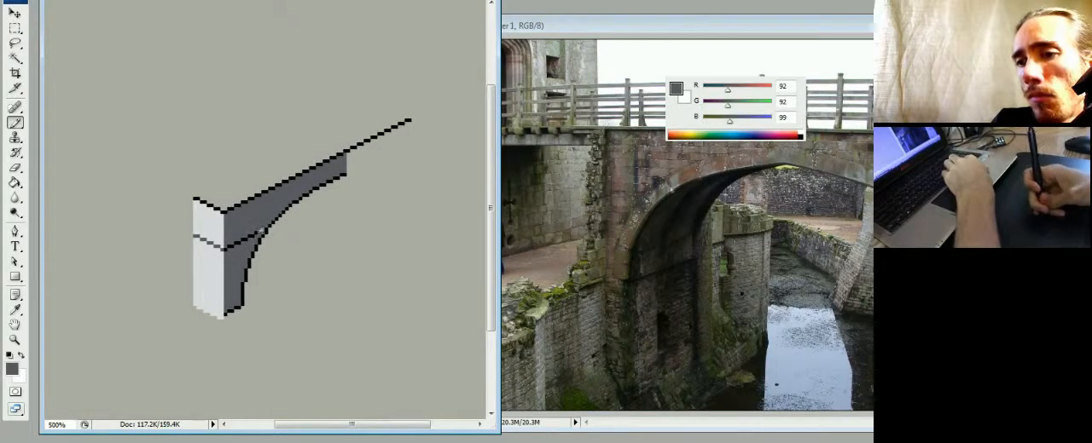
pyautogui.keyDown('alt'); pyautogui.click(259, 229); pyautogui.keyUp('alt')
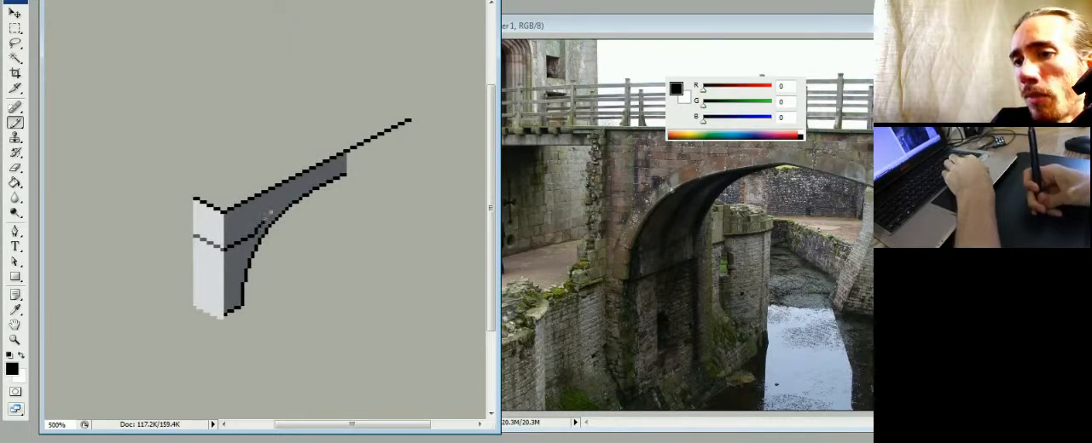
pyautogui.keyDown('alt'); pyautogui.click(267, 214); pyautogui.keyUp('alt')
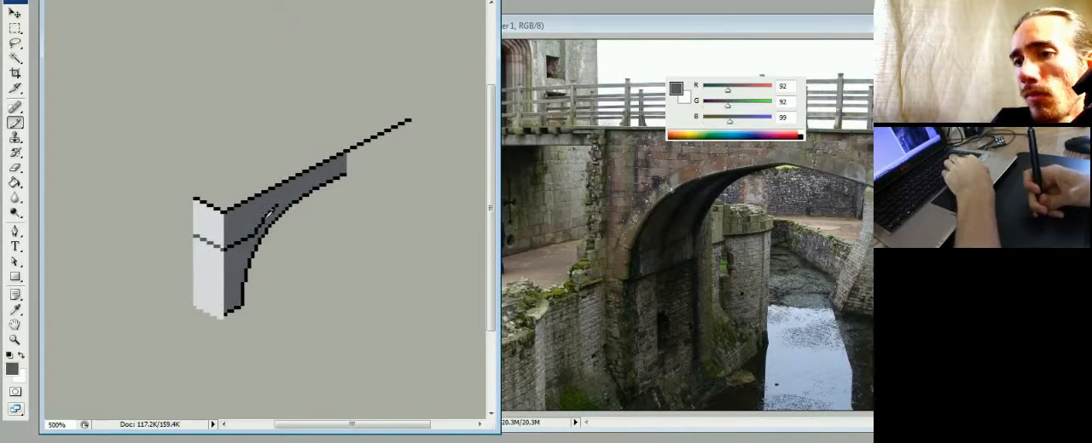
pyautogui.keyDown('alt'); pyautogui.click(265, 216); pyautogui.keyUp('alt')
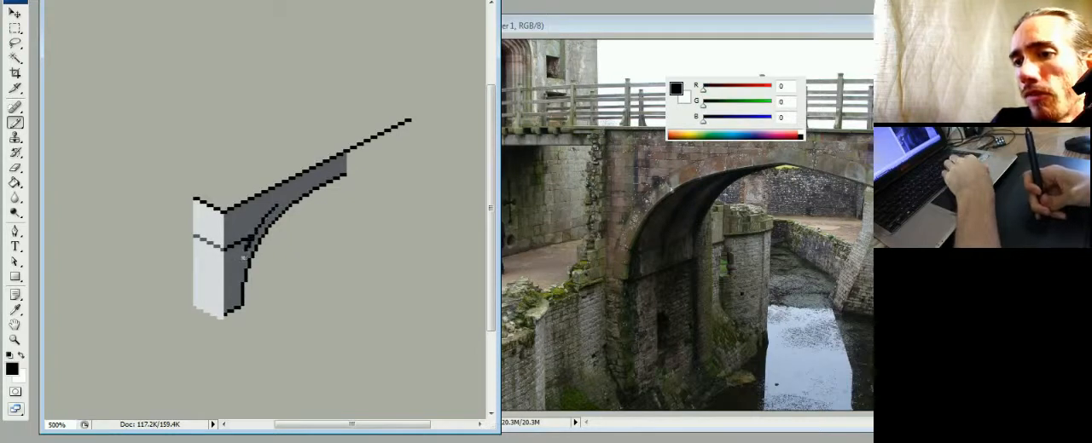
# - Extend the black inner curve down below the dividing line alongside the arch edge, correcting stray pixels with dark grey
pyautogui.keyDown('alt'); pyautogui.click(246, 256); pyautogui.keyUp('alt')
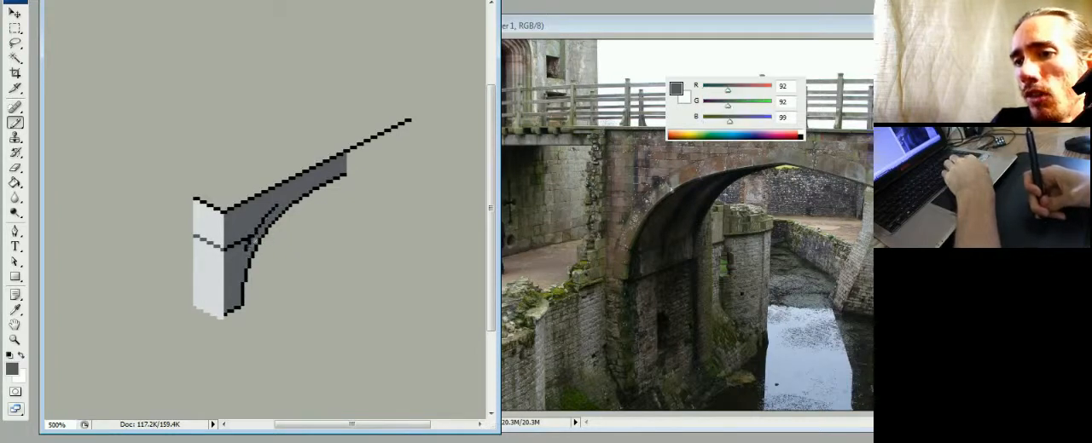
pyautogui.keyDown('alt'); pyautogui.click(253, 235); pyautogui.keyUp('alt')
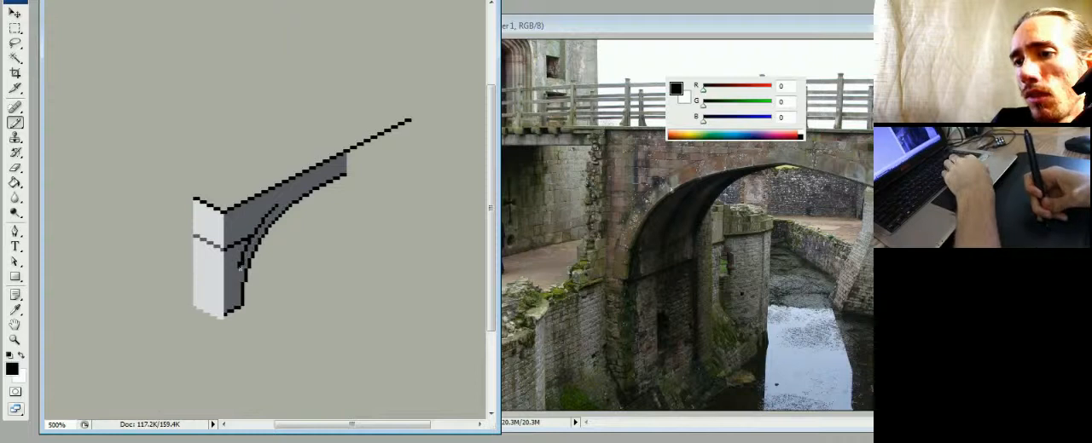
pyautogui.keyDown('alt'); pyautogui.click(245, 254); pyautogui.keyUp('alt')
pyautogui.keyDown('alt'); pyautogui.click(249, 246); pyautogui.keyUp('alt')
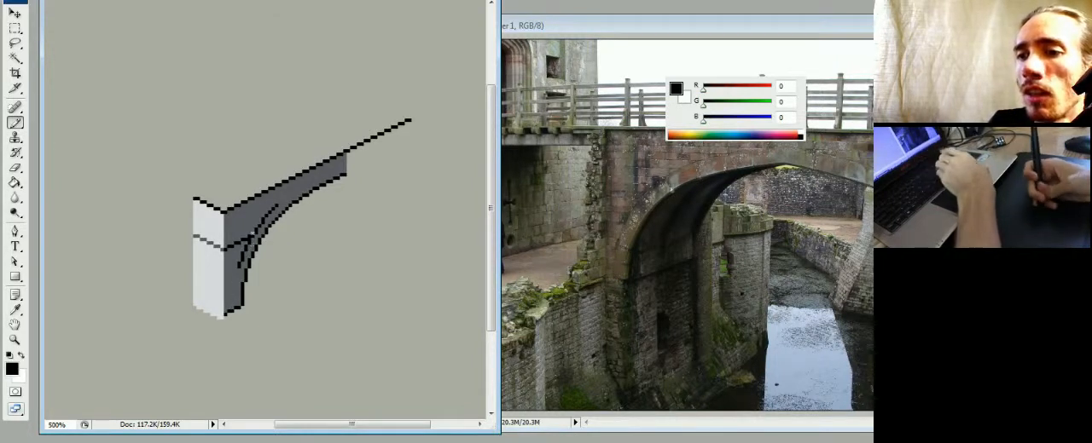
# - Extend the black inner curve up and along the arch edge, smoothing its pixel steps with the sampled dark grey
pyautogui.moveTo(492, 209); pyautogui.dragTo(492, 212)
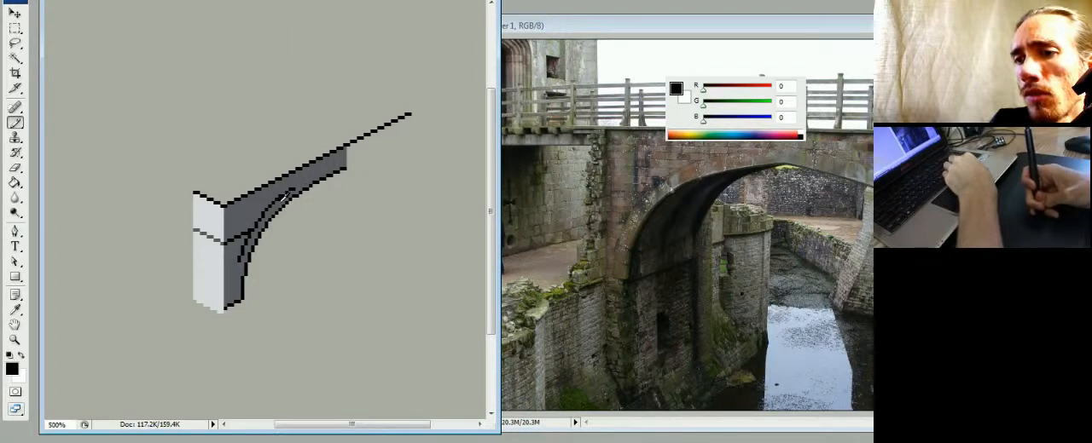
pyautogui.keyDown('alt'); pyautogui.click(284, 196); pyautogui.keyUp('alt')
pyautogui.keyDown('alt'); pyautogui.click(285, 193); pyautogui.keyUp('alt')
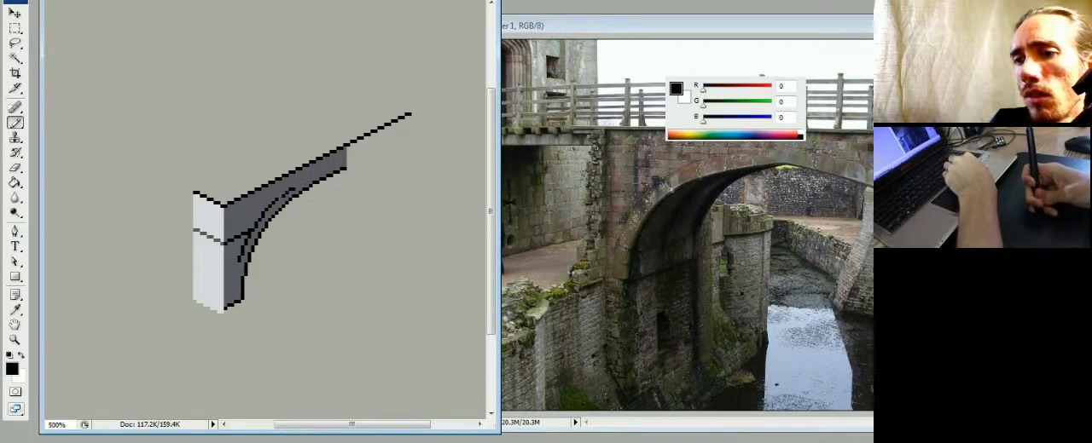
pyautogui.keyDown('alt'); pyautogui.click(296, 182); pyautogui.keyUp('alt')
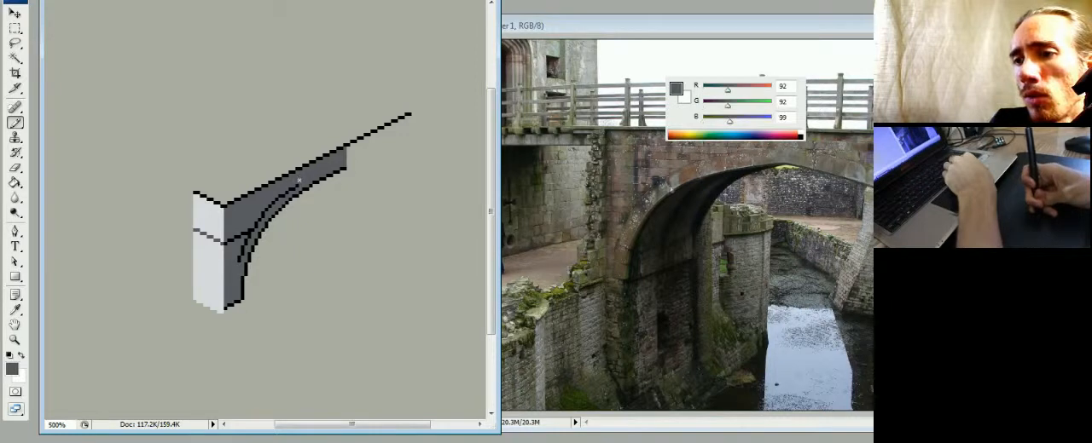
pyautogui.keyDown('alt'); pyautogui.click(299, 185); pyautogui.keyUp('alt')
pyautogui.keyDown('alt'); pyautogui.click(301, 180); pyautogui.keyUp('alt')
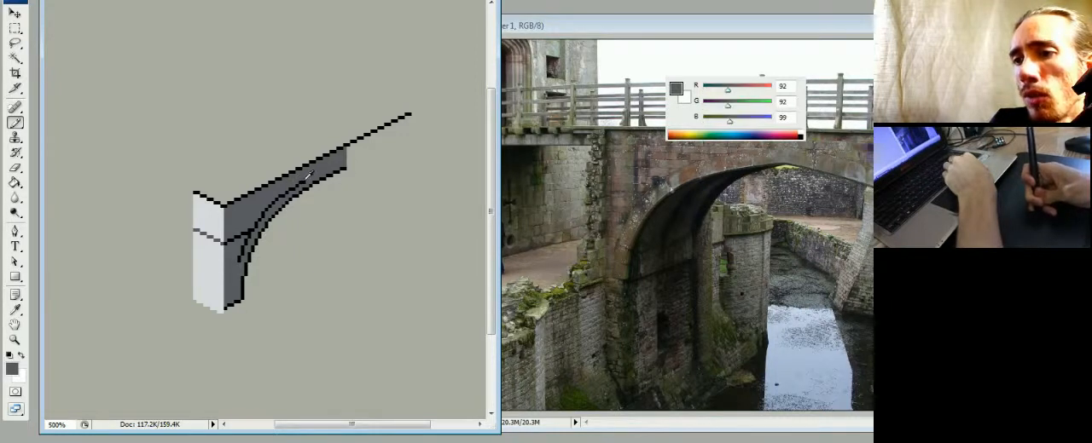
pyautogui.keyDown('alt'); pyautogui.click(307, 178); pyautogui.keyUp('alt')
pyautogui.keyDown('alt'); pyautogui.click(294, 189); pyautogui.keyUp('alt')
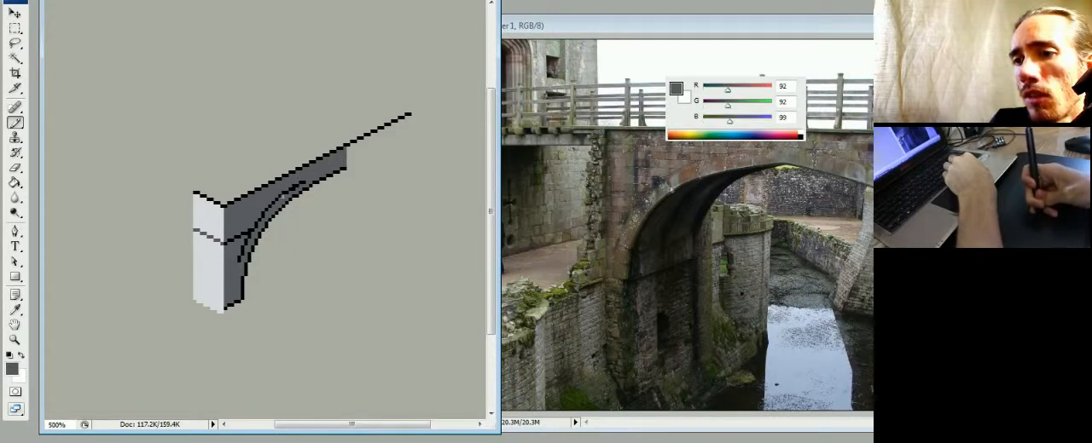
pyautogui.keyDown('alt'); pyautogui.click(304, 181); pyautogui.keyUp('alt')
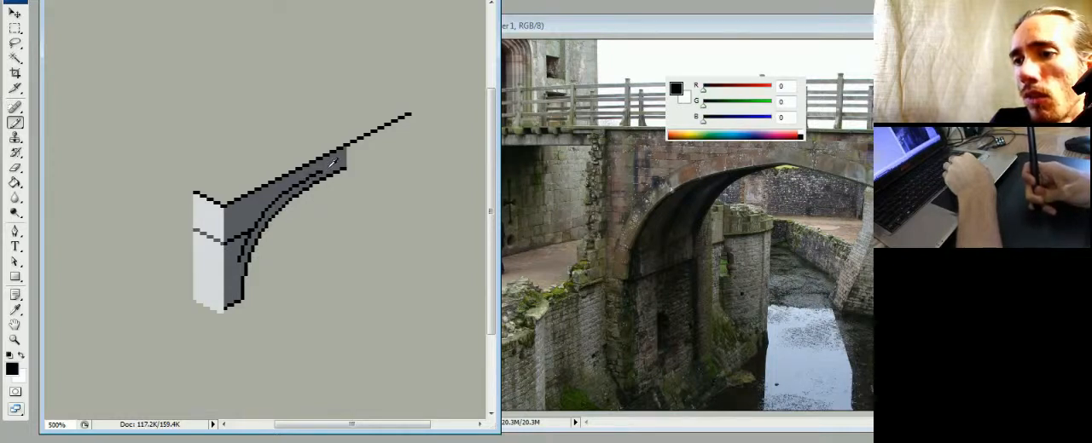
# - Continue the black inner curve to the far upper end of the dark arch face, correcting stray pixels with dark grey
pyautogui.keyDown('alt'); pyautogui.click(333, 164); pyautogui.keyUp('alt')
pyautogui.keyDown('alt'); pyautogui.click(318, 171); pyautogui.keyUp('alt')
pyautogui.keyDown('alt'); pyautogui.click(316, 175); pyautogui.keyUp('alt')
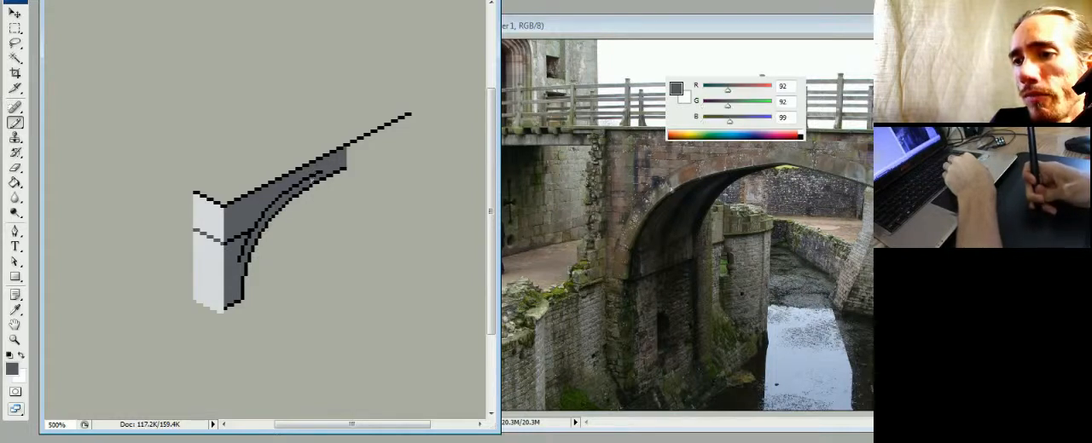
pyautogui.keyDown('alt'); pyautogui.click(322, 170); pyautogui.keyUp('alt')
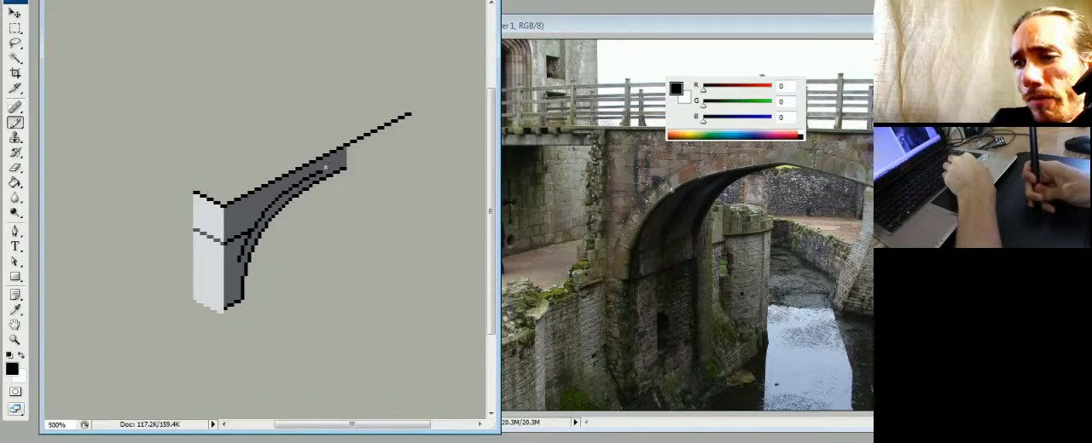
pyautogui.keyDown('alt'); pyautogui.click(339, 164); pyautogui.keyUp('alt')
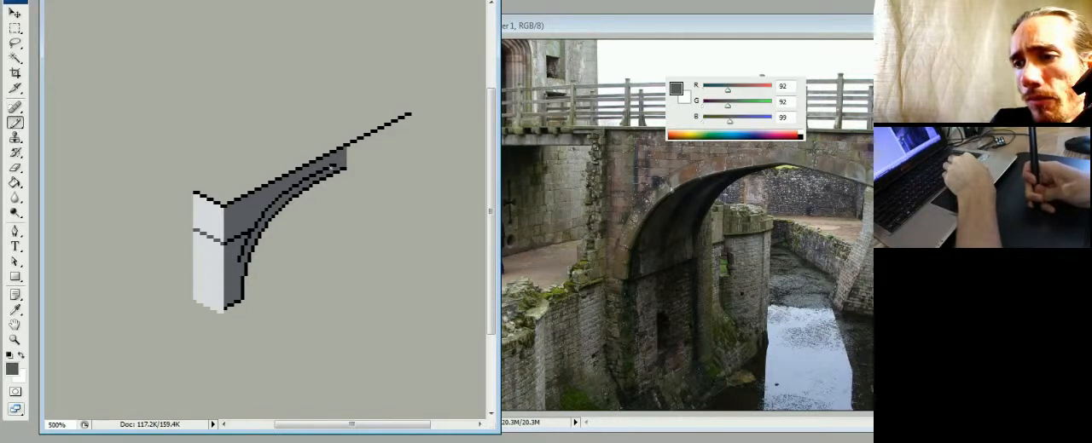
pyautogui.keyDown('alt'); pyautogui.click(335, 163); pyautogui.keyUp('alt')
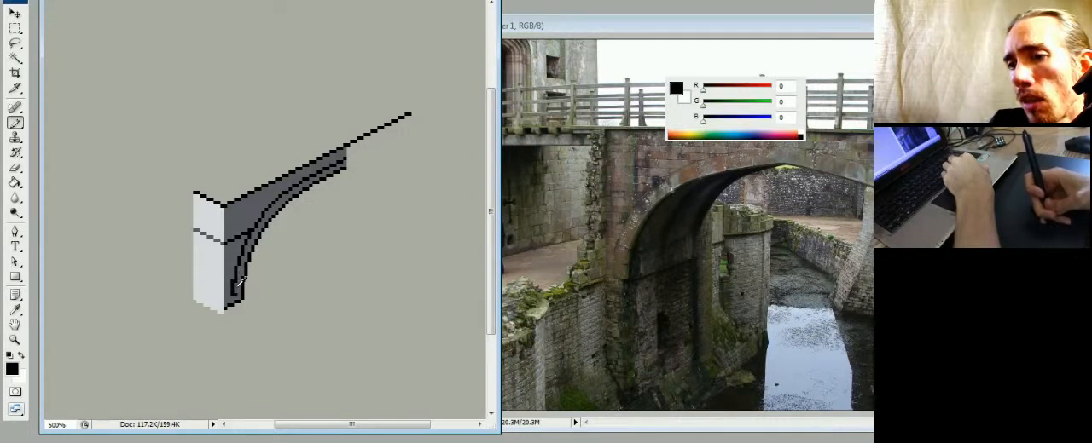
# - Run the black inner curve down to the pillar's foot and start short black brick joints beneath the dividing line
pyautogui.keyDown('alt'); pyautogui.click(236, 281); pyautogui.keyUp('alt')
pyautogui.keyDown('alt'); pyautogui.click(237, 286); pyautogui.keyUp('alt')
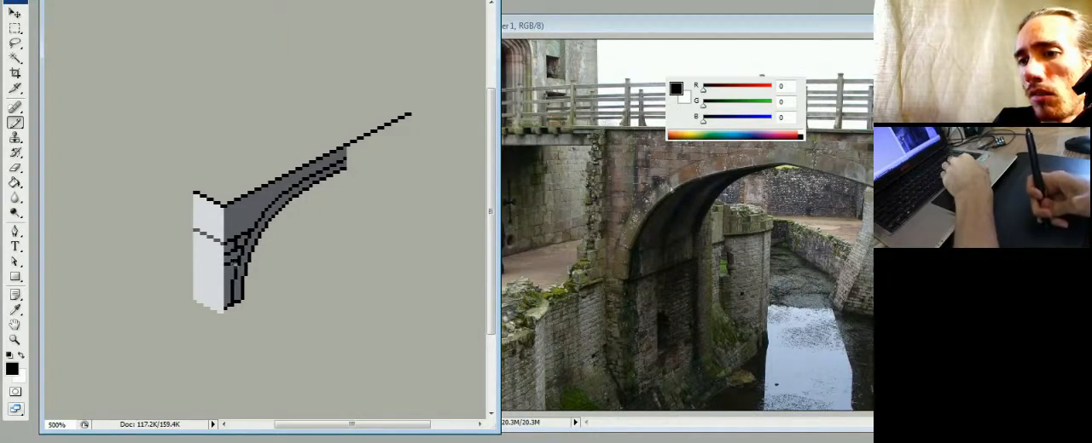
pyautogui.keyDown('alt'); pyautogui.click(239, 249); pyautogui.keyUp('alt')
pyautogui.keyDown('alt'); pyautogui.click(239, 254); pyautogui.keyUp('alt')
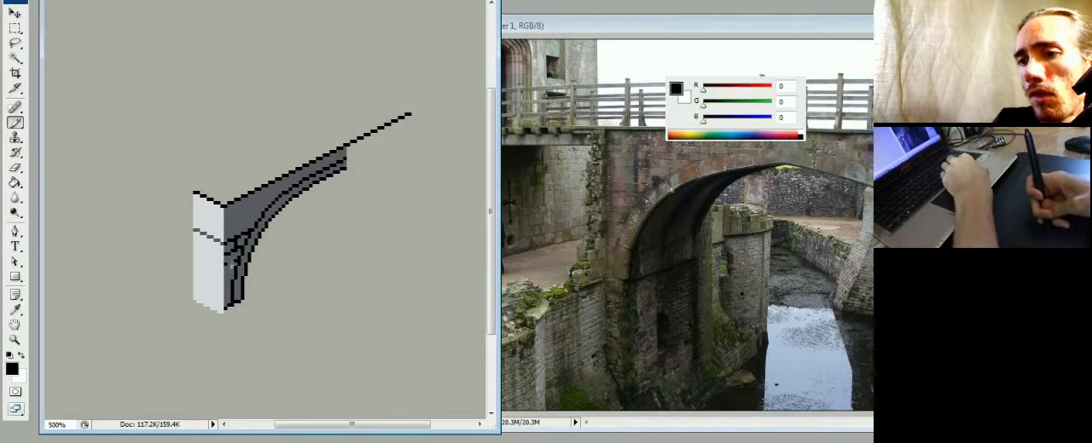
pyautogui.keyDown('alt'); pyautogui.click(240, 249); pyautogui.keyUp('alt')
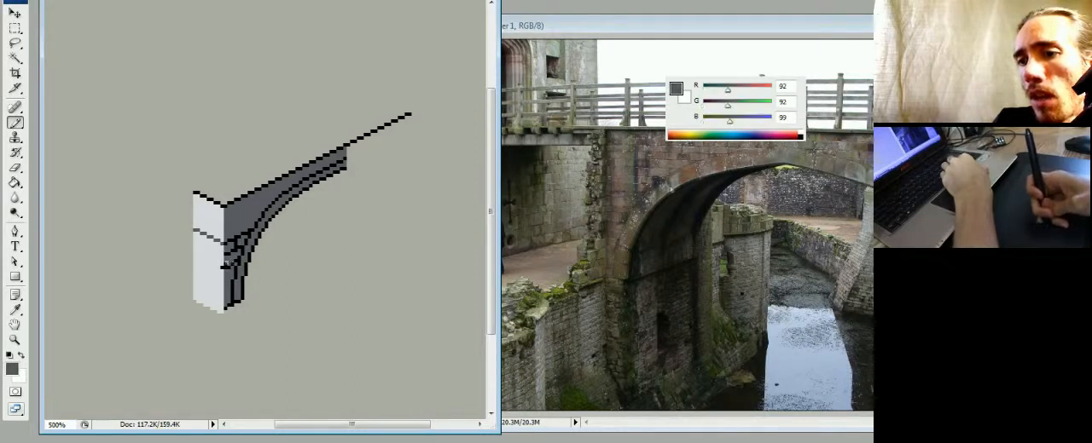
# - Refine the brick joints on the dark pillar face, trimming them with dark grey and adding black ones
pyautogui.keyDown('alt'); pyautogui.click(233, 262); pyautogui.keyUp('alt')
pyautogui.keyDown('alt'); pyautogui.click(234, 259); pyautogui.keyUp('alt')
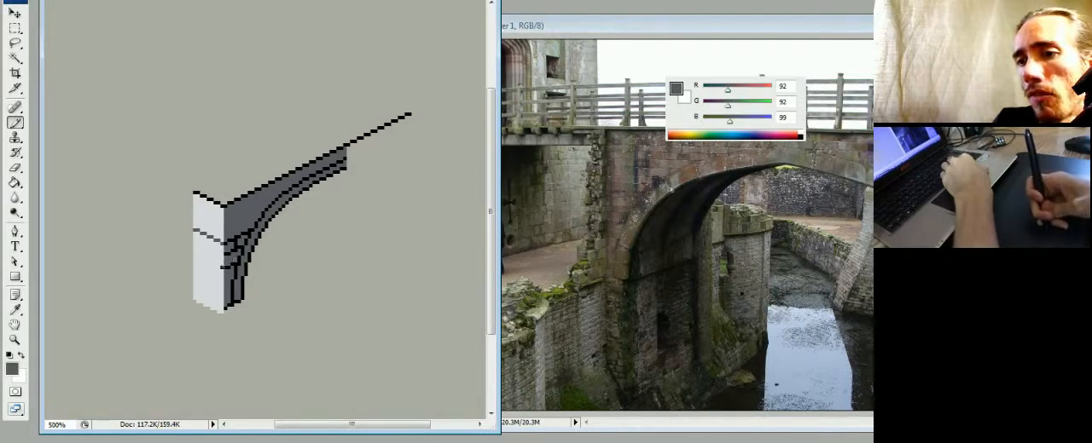
pyautogui.keyDown('alt'); pyautogui.click(222, 258); pyautogui.keyUp('alt')
pyautogui.keyDown('alt'); pyautogui.click(234, 258); pyautogui.keyUp('alt')
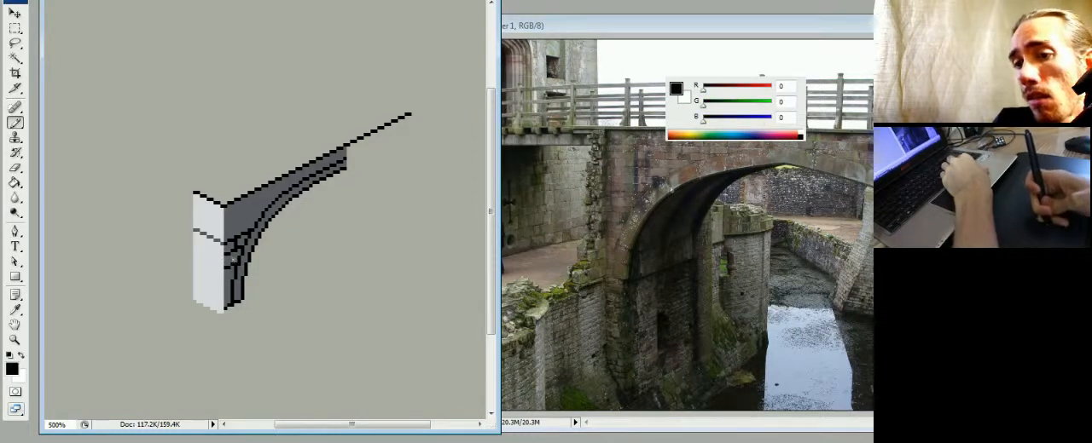
pyautogui.keyDown('alt'); pyautogui.click(232, 258); pyautogui.keyUp('alt')
pyautogui.keyDown('alt'); pyautogui.click(236, 261); pyautogui.keyUp('alt')
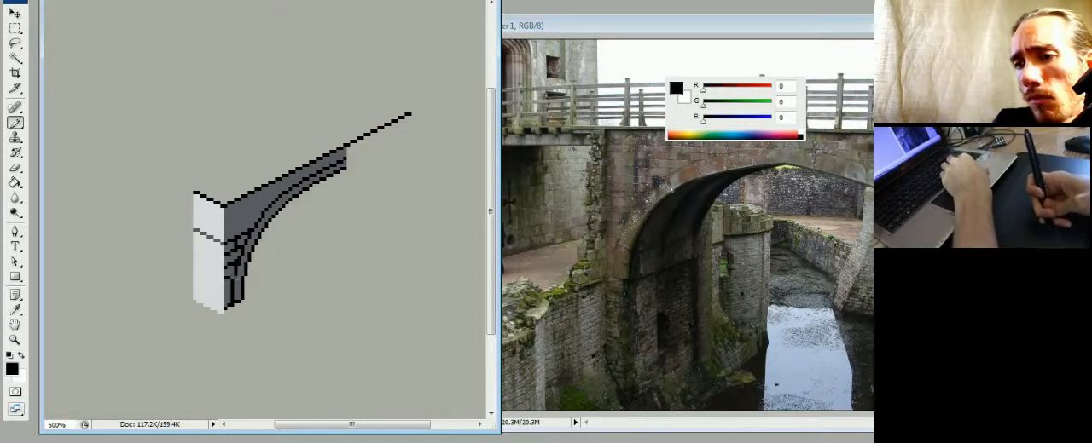
# - Carry the brick joints around the corner onto the light side face in dark grey, below the dividing line
pyautogui.keyDown('alt'); pyautogui.click(224, 254); pyautogui.keyUp('alt')
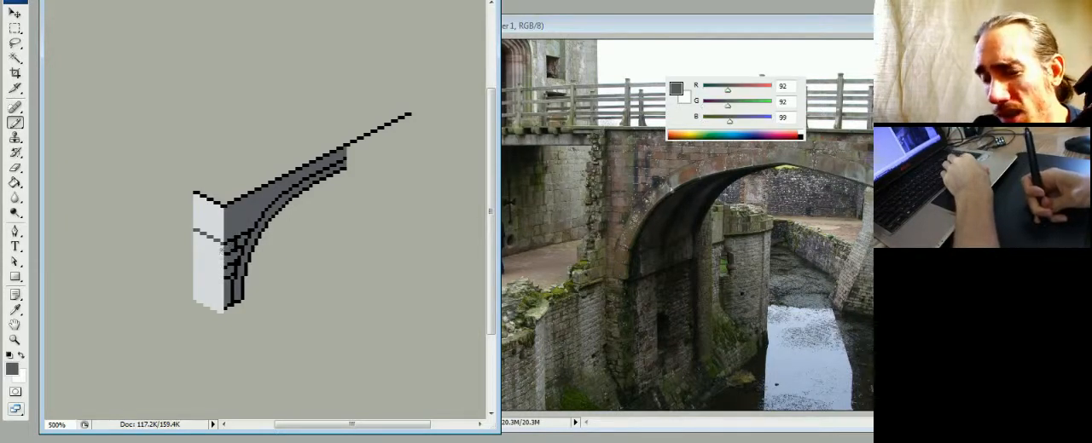
pyautogui.moveTo(223, 254); pyautogui.dragTo(219, 253)
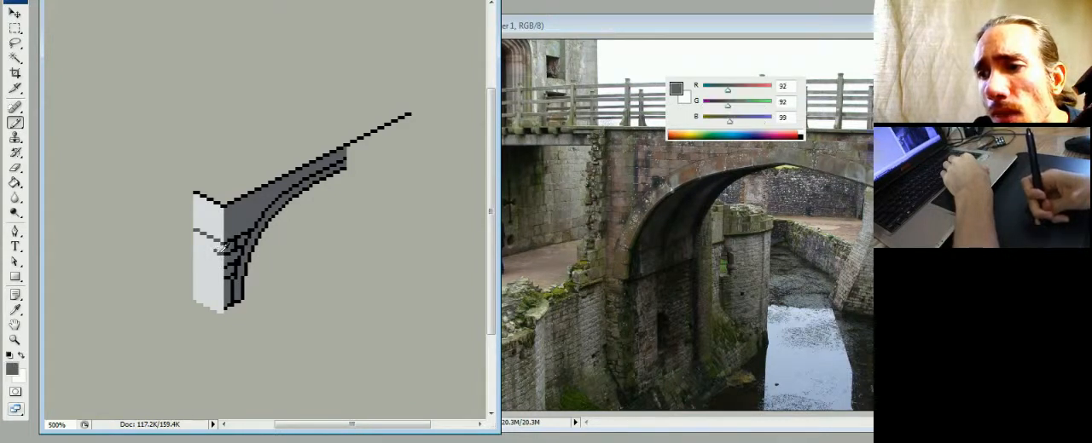
pyautogui.moveTo(218, 250); pyautogui.dragTo(207, 238)
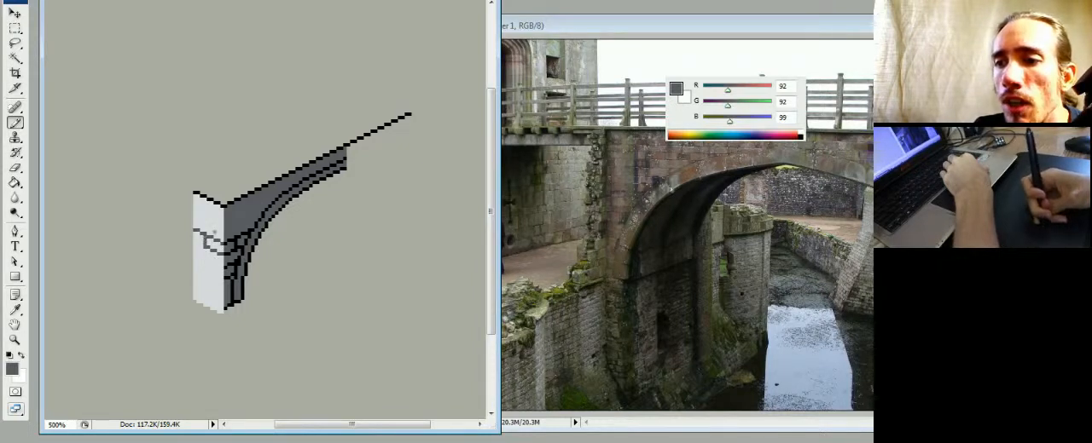
pyautogui.click(209, 228)
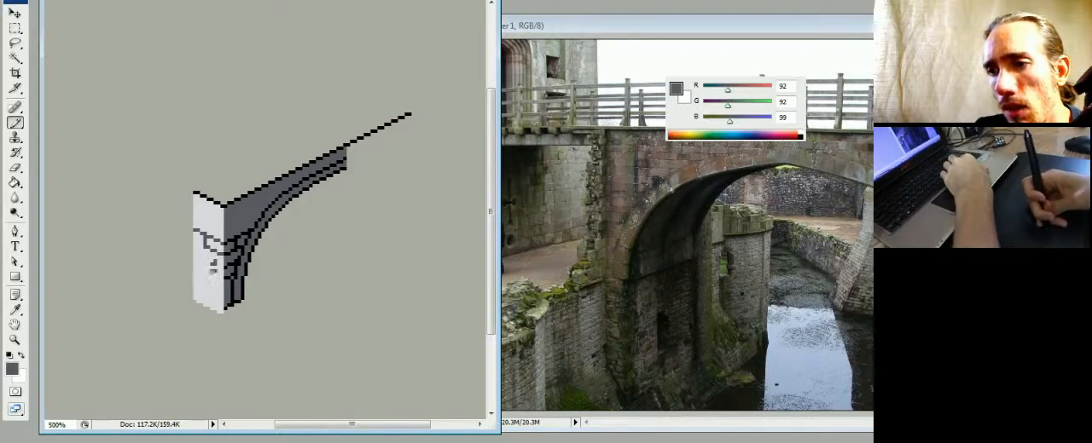
# - Try short dark grey brick marks above and below the dividing line on the light side face, covering unwanted ones with light grey
pyautogui.keyDown('alt'); pyautogui.click(215, 254); pyautogui.keyUp('alt')
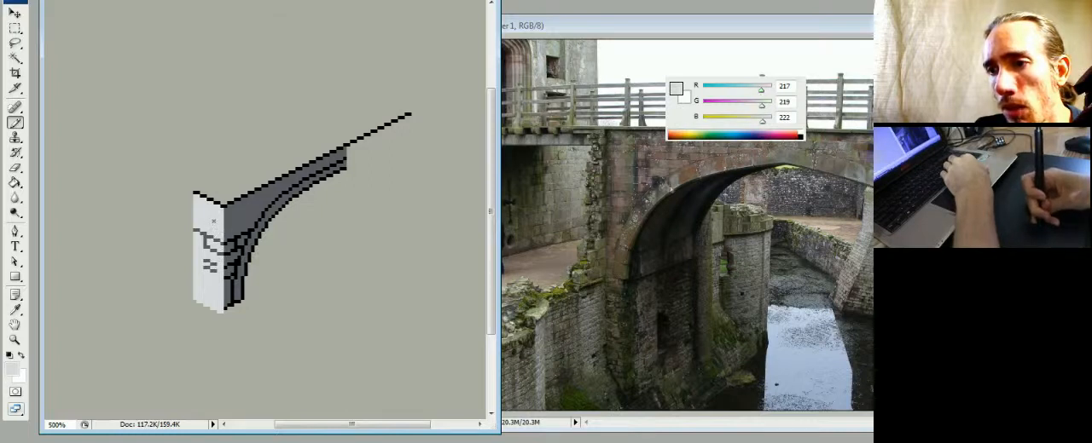
pyautogui.keyDown('alt'); pyautogui.click(215, 223); pyautogui.keyUp('alt')
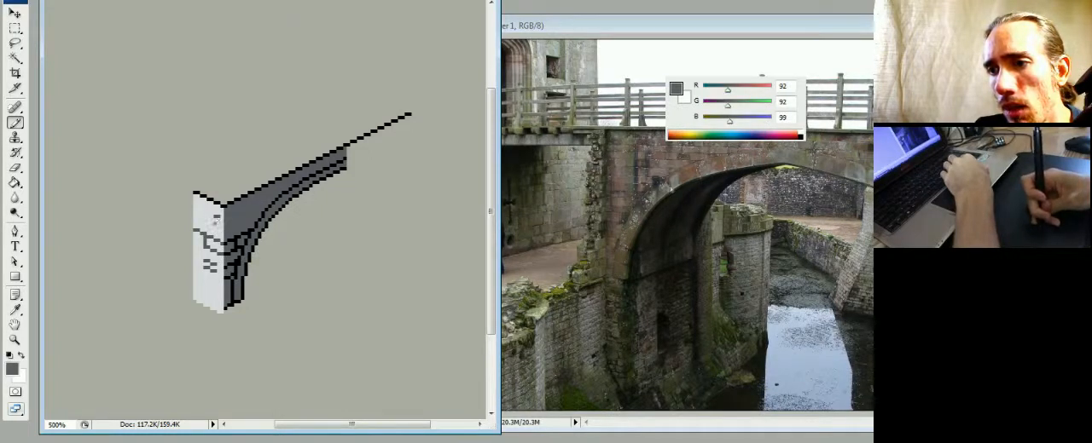
pyautogui.keyDown('alt'); pyautogui.click(215, 220); pyautogui.keyUp('alt')
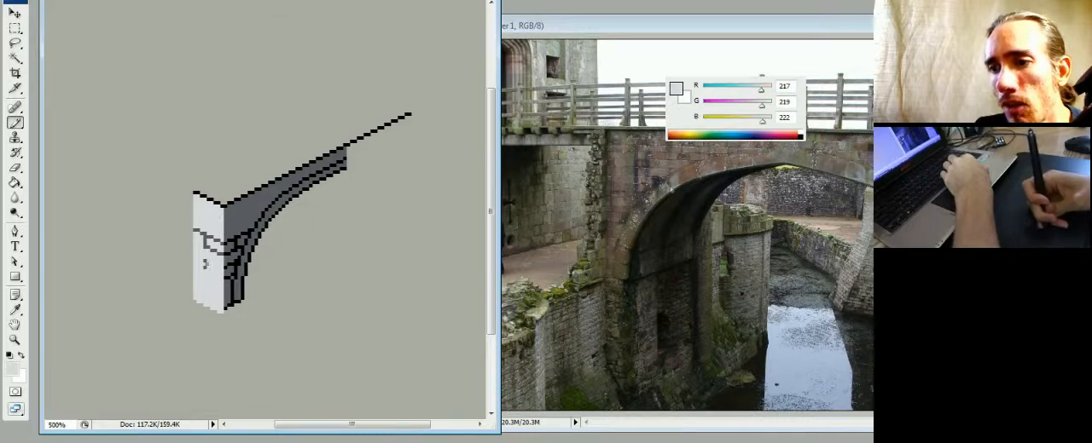
pyautogui.keyDown('alt'); pyautogui.click(222, 247); pyautogui.keyUp('alt')
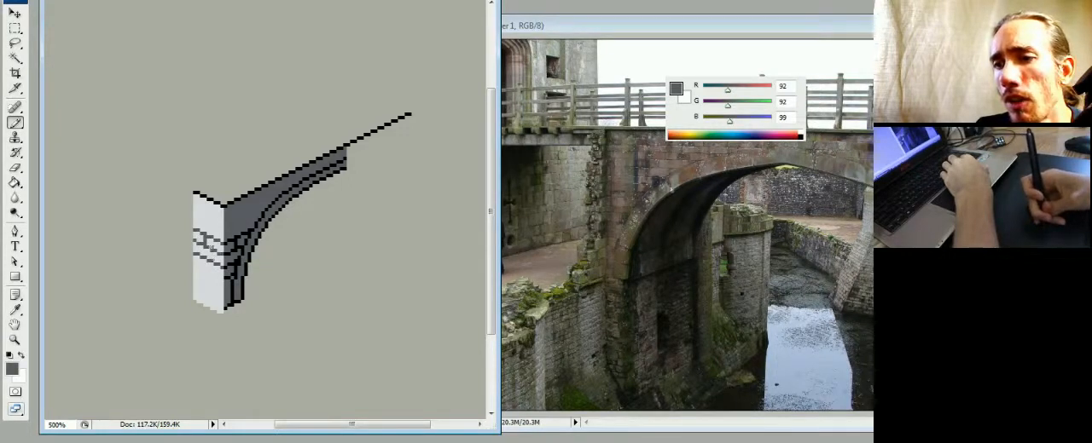
# - Build staggered rows of dark grey brick joints across the middle of the light side face, correcting pixels with light grey
pyautogui.moveTo(215, 249); pyautogui.dragTo(222, 252)
pyautogui.keyDown('alt'); pyautogui.click(211, 252); pyautogui.keyUp('alt')
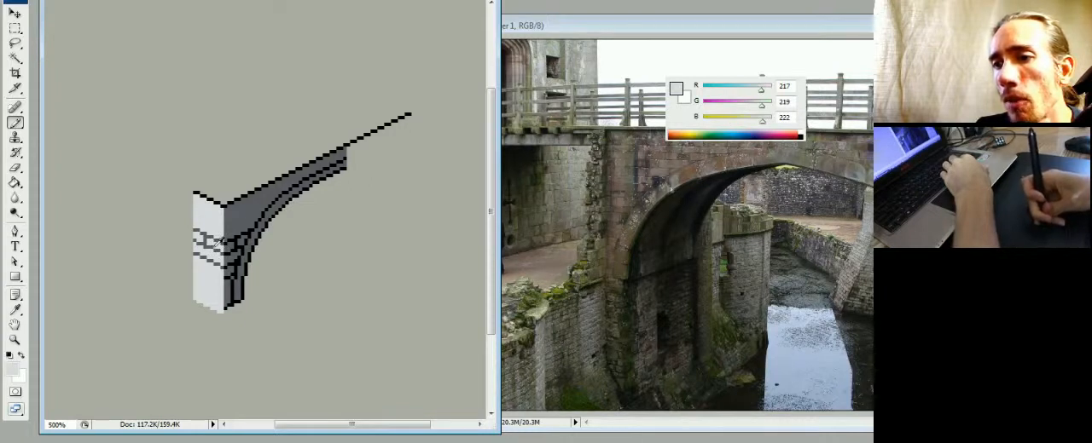
pyautogui.keyDown('alt'); pyautogui.click(218, 241); pyautogui.keyUp('alt')
pyautogui.keyDown('alt'); pyautogui.click(220, 242); pyautogui.keyUp('alt')
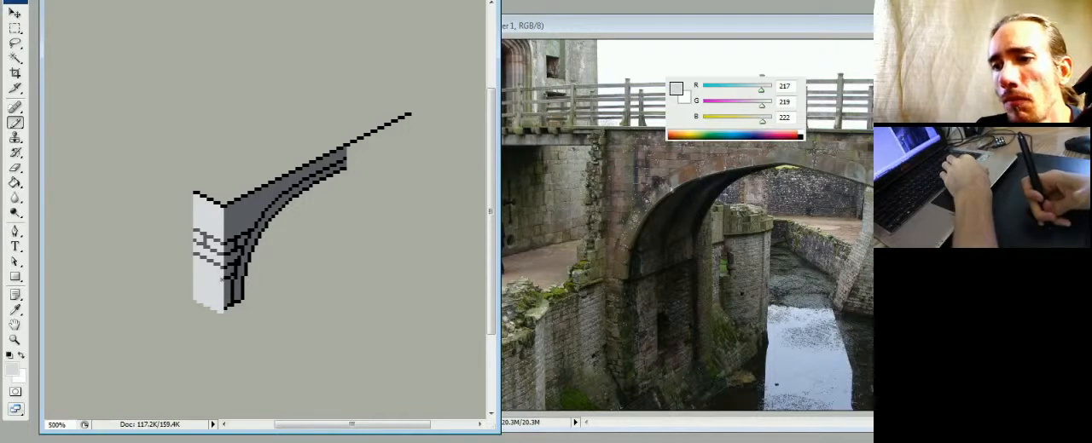
pyautogui.keyDown('alt'); pyautogui.click(231, 268); pyautogui.keyUp('alt')
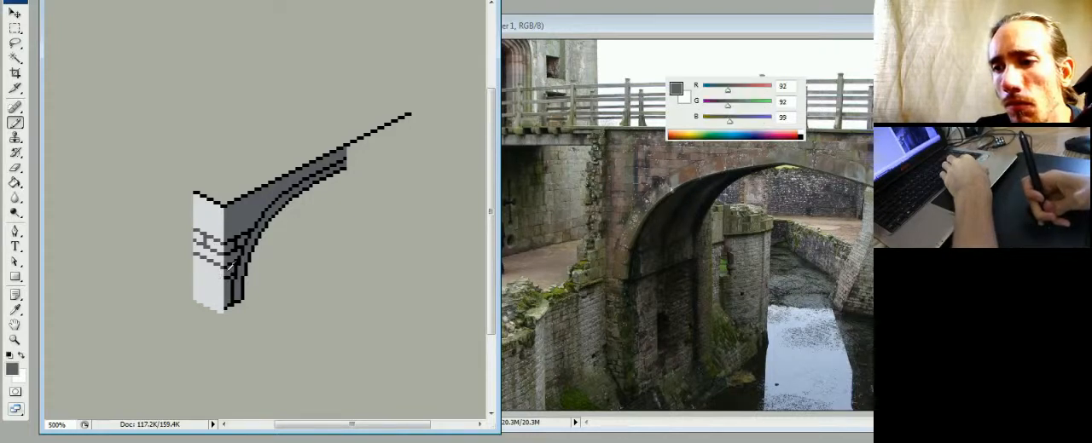
pyautogui.keyDown('alt'); pyautogui.click(213, 249); pyautogui.keyUp('alt')
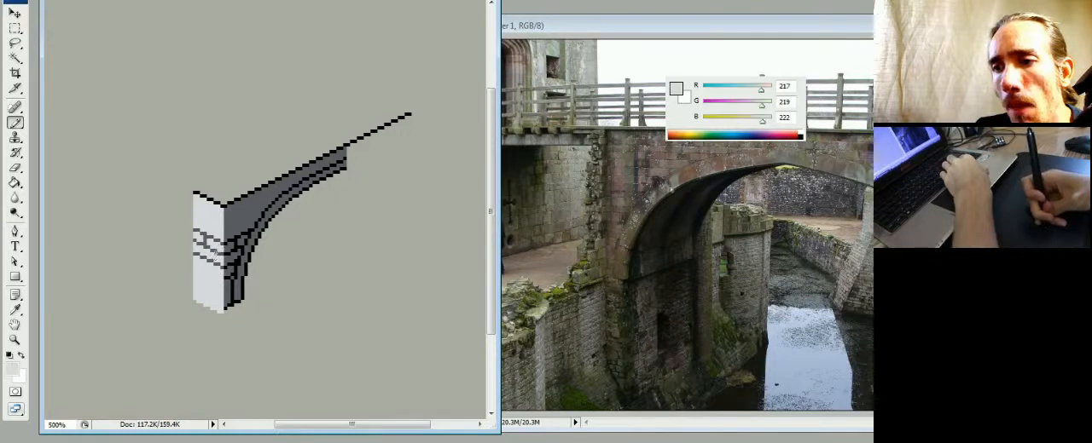
pyautogui.keyDown('alt'); pyautogui.click(224, 248); pyautogui.keyUp('alt')
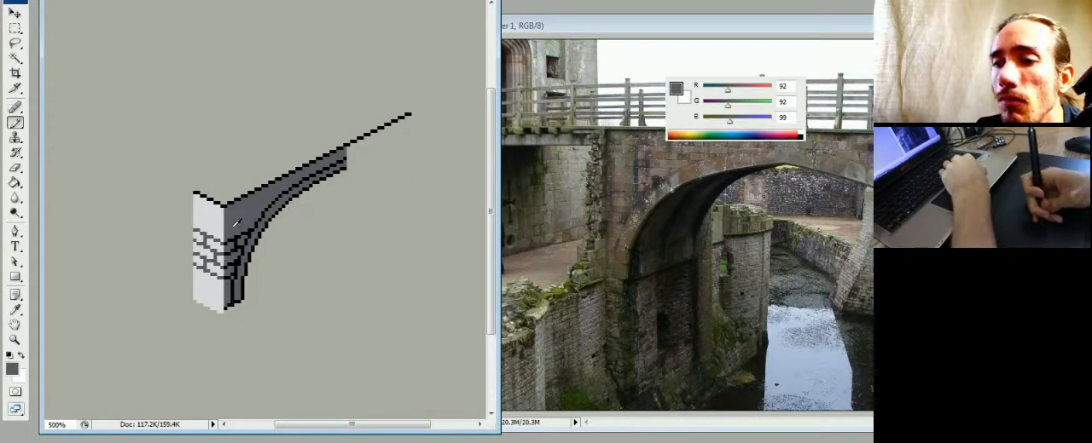
# - Mix a mid grey of RGB 128, 122, 128 and recolour the black inner arch curve with it
pyautogui.click(738, 120)
pyautogui.click(736, 104)
pyautogui.click(737, 89)
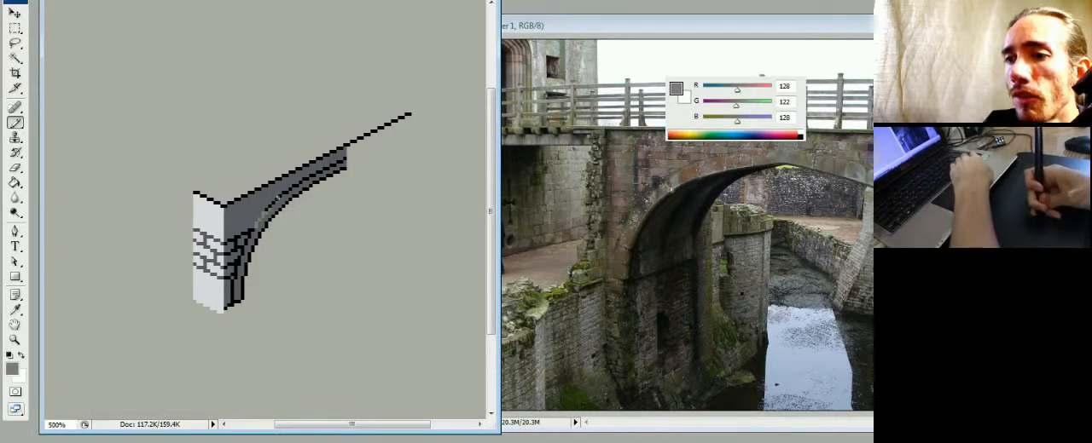
pyautogui.keyDown('alt'); pyautogui.click(284, 196); pyautogui.keyUp('alt')
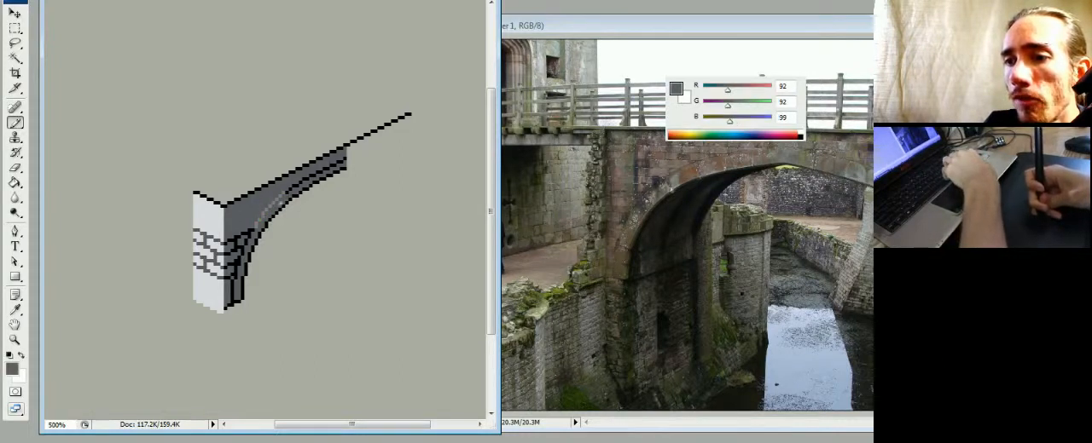
pyautogui.keyDown('alt'); pyautogui.click(288, 190); pyautogui.keyUp('alt')
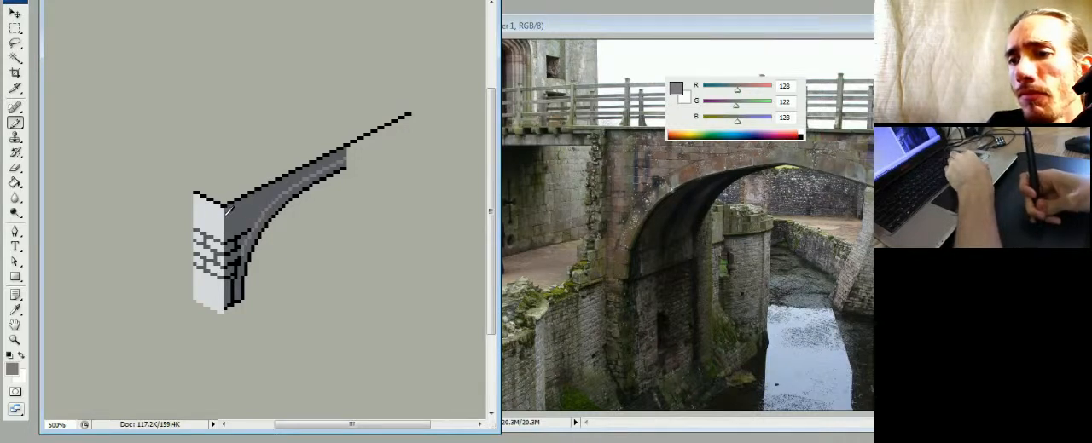
# - Isolate the light side face with a rectangular selection, recolour it greenish grey with RGB 189, 196, 184, and deselect
pyautogui.keyDown('alt'); pyautogui.click(223, 218); pyautogui.keyUp('alt')
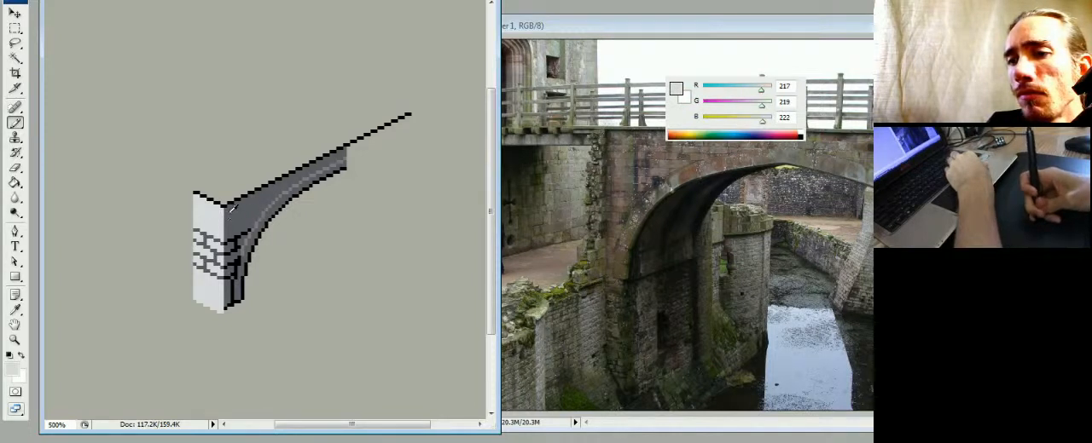
pyautogui.keyDown('alt'); pyautogui.click(235, 213); pyautogui.keyUp('alt')
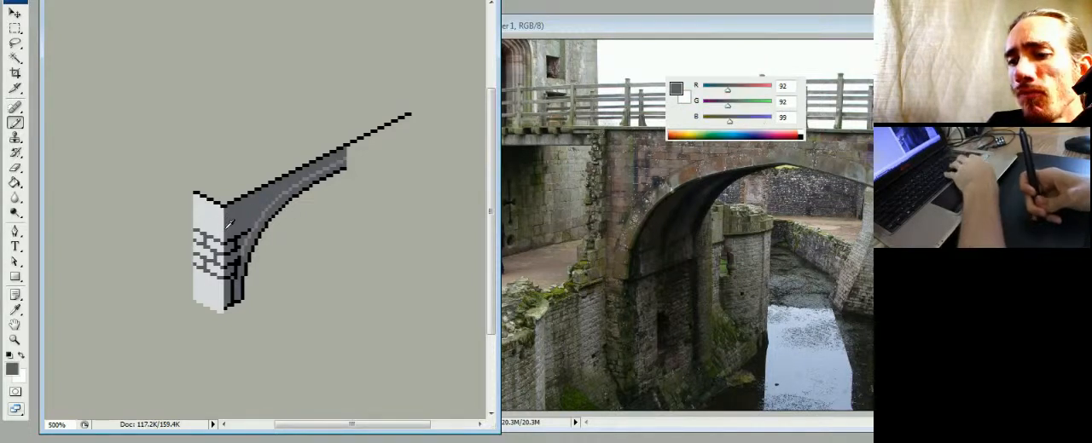
pyautogui.press('m')
pyautogui.moveTo(181, 201); pyautogui.dragTo(224, 327)
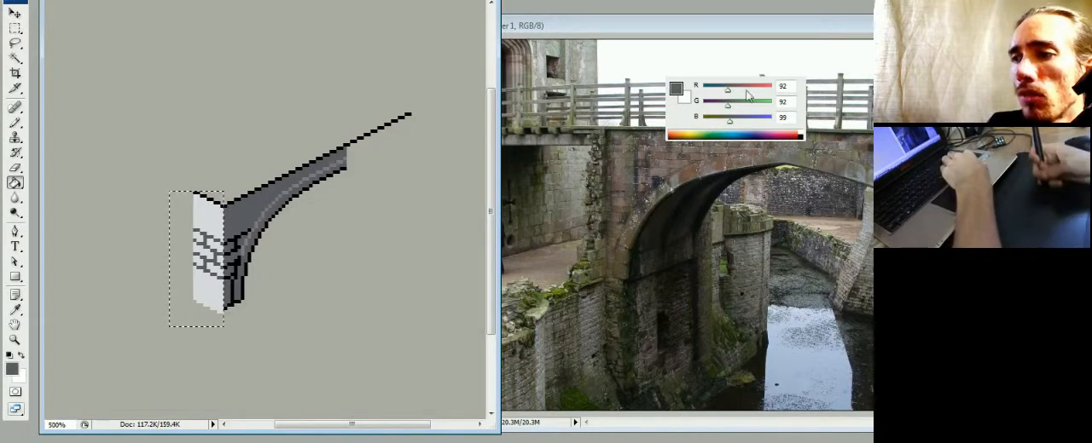
pyautogui.press('g')
pyautogui.keyDown('alt'); pyautogui.click(213, 220); pyautogui.keyUp('alt')
pyautogui.moveTo(761, 122); pyautogui.dragTo(753, 90)
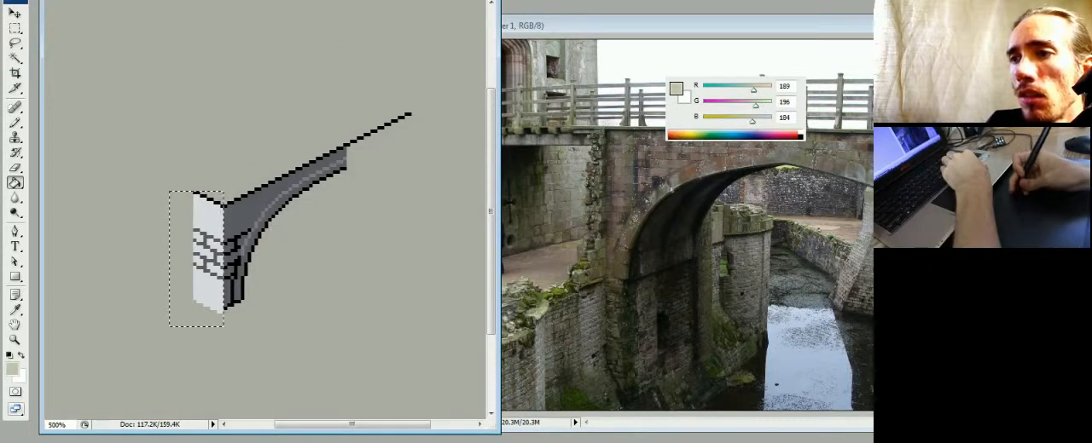
pyautogui.click(219, 212)
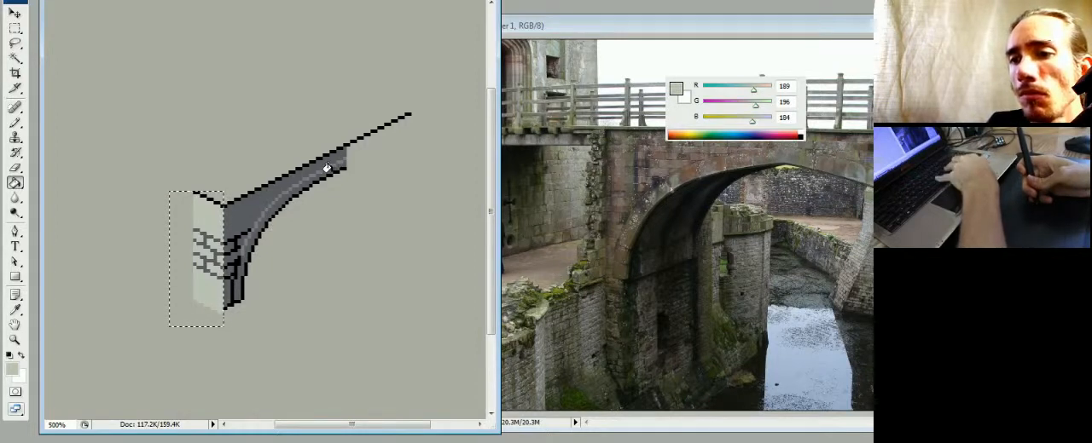
pyautogui.hotkey('ctrl', 'd')
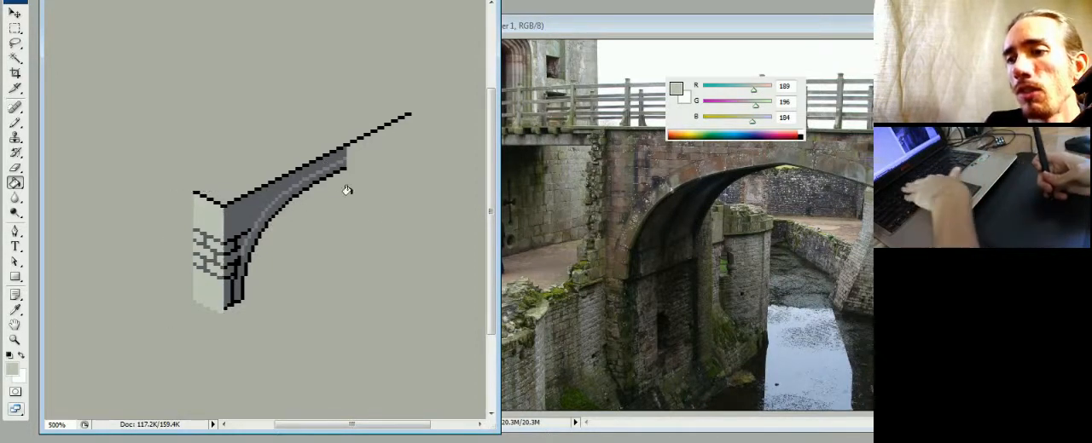
# - Select the Background layer and fill it with an olive of RGB 143, 143, 87
pyautogui.press('F7')
pyautogui.click(709, 217)
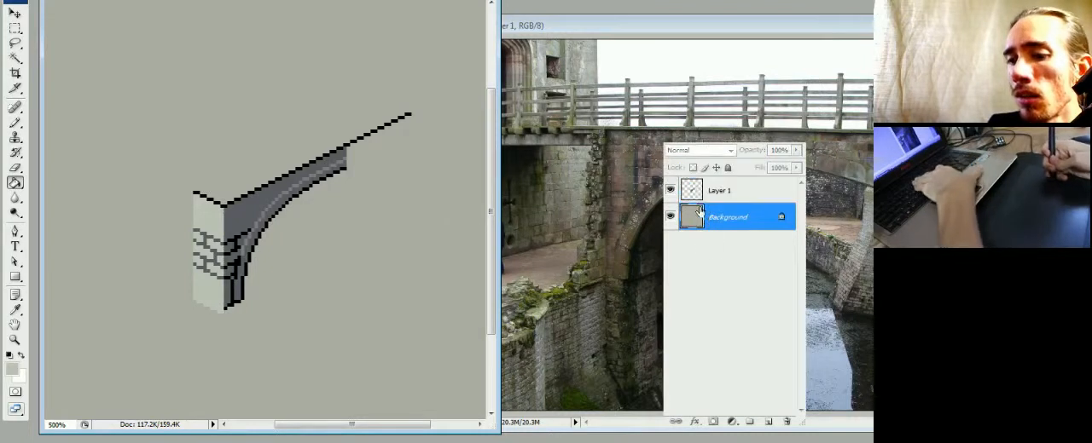
pyautogui.press('F6')
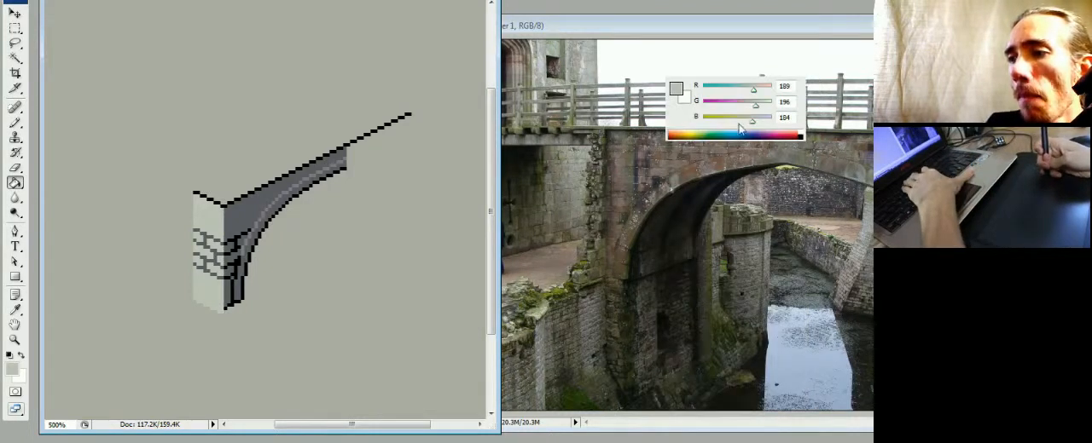
pyautogui.press('F7')
pyautogui.press('F6')
pyautogui.moveTo(736, 123); pyautogui.dragTo(741, 91)
pyautogui.click(736, 90)
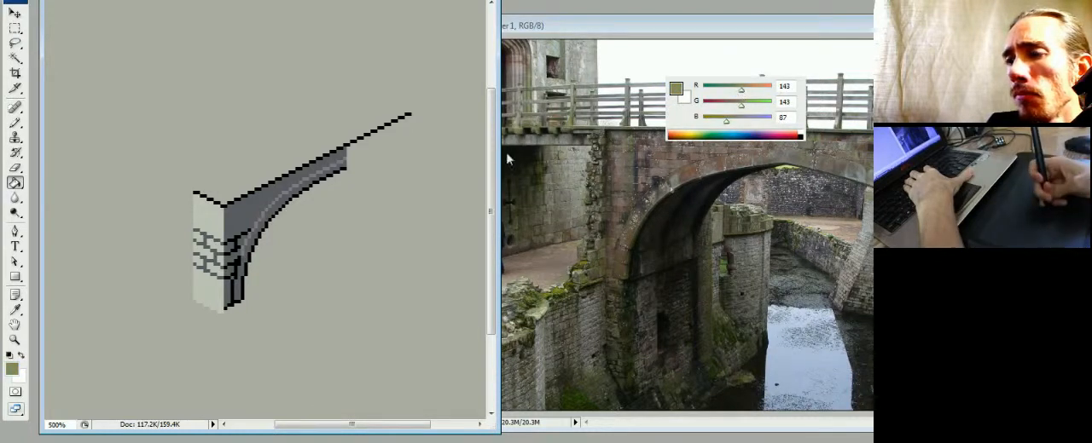
pyautogui.click(357, 242)
# - Try purple background fills of RGB 117, 99, 148 and the duller RGB 117, 99, 112 behind the bridge
pyautogui.click(743, 120)
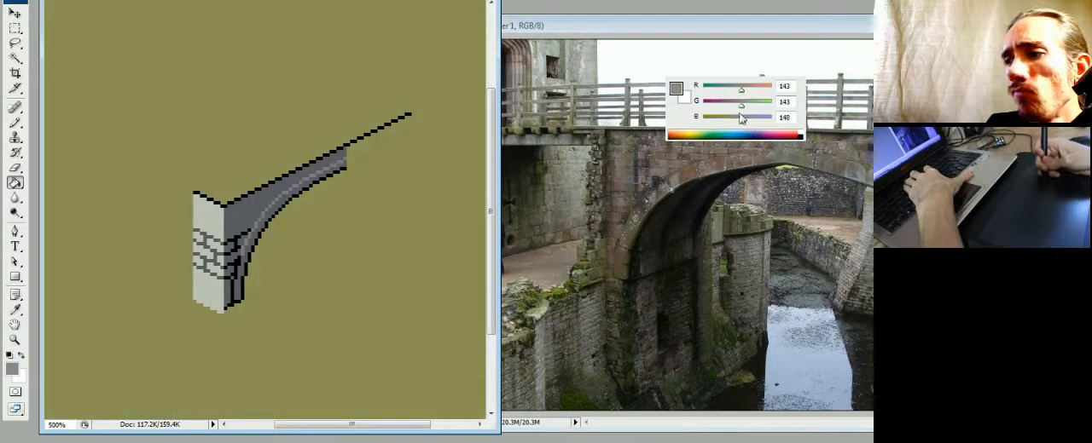
pyautogui.click(730, 105)
pyautogui.click(738, 91)
pyautogui.click(735, 90)
pyautogui.click(393, 234)
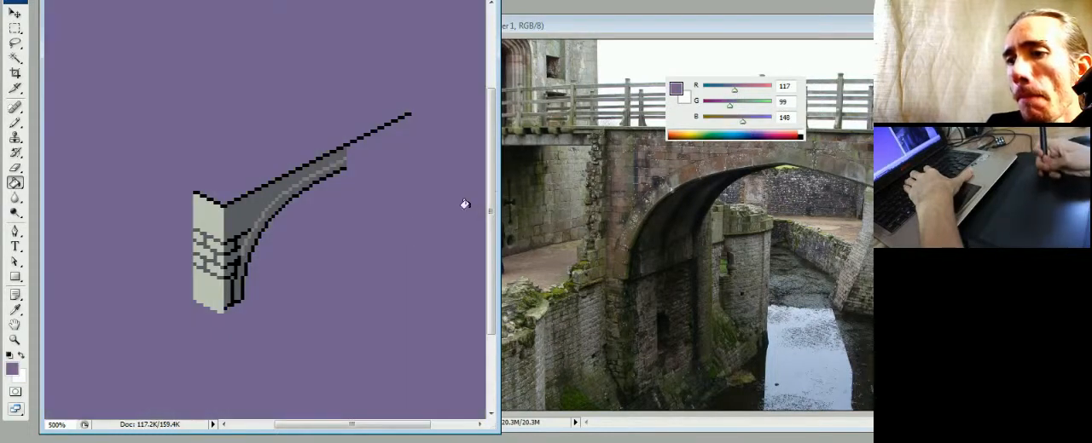
pyautogui.click(732, 120)
pyautogui.click(389, 239)
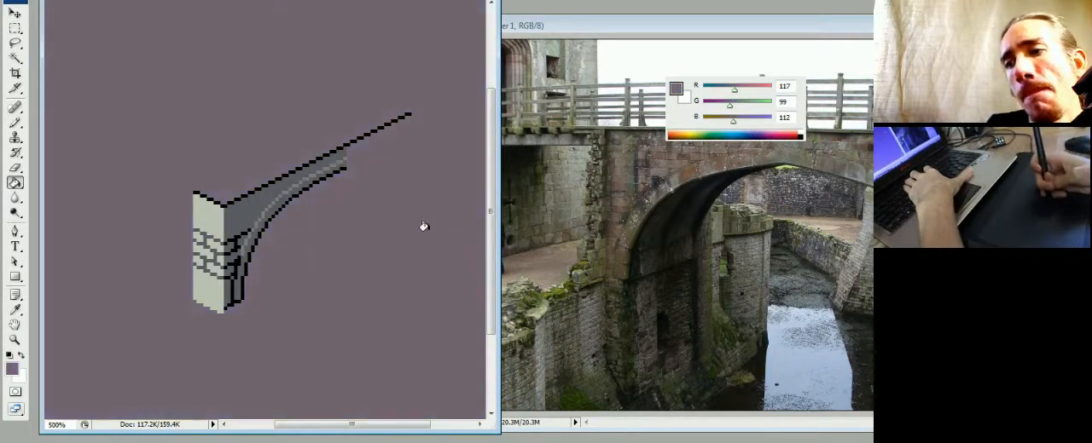
# - Fill the background with a tan of RGB 158, 143, 112 and make Layer 1 the active layer again
pyautogui.click(745, 91)
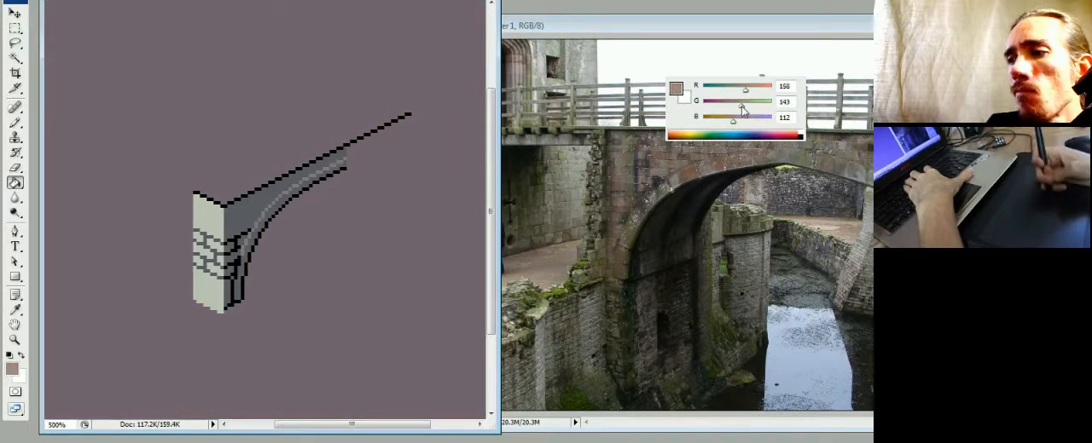
pyautogui.click(740, 105)
pyautogui.click(452, 245)
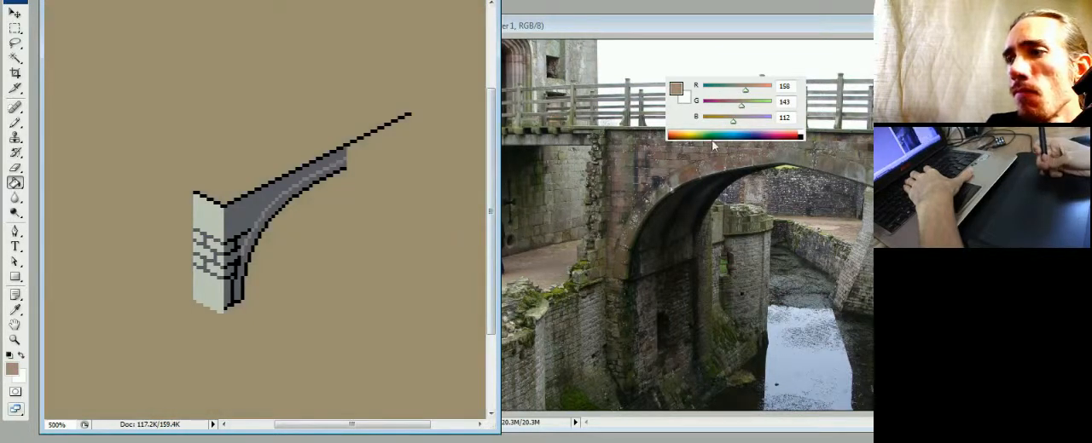
pyautogui.press('F6')
pyautogui.press('F7')
pyautogui.click(690, 193)
pyautogui.press('F7')
pyautogui.press('F6')
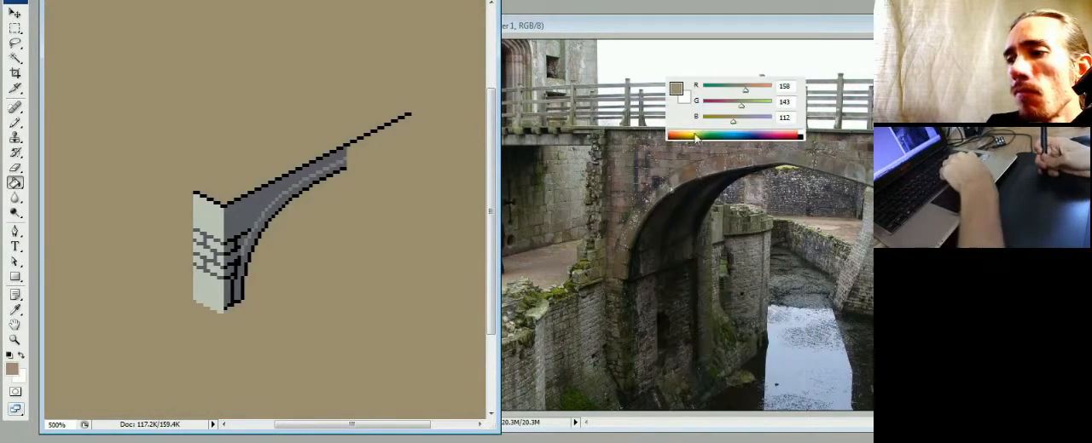
# - Mix a light grey of RGB 222, 224, 222 and draw the deck's back edge as a diagonal from the side face's outer top corner
pyautogui.keyDown('alt'); pyautogui.click(205, 244); pyautogui.keyUp('alt')
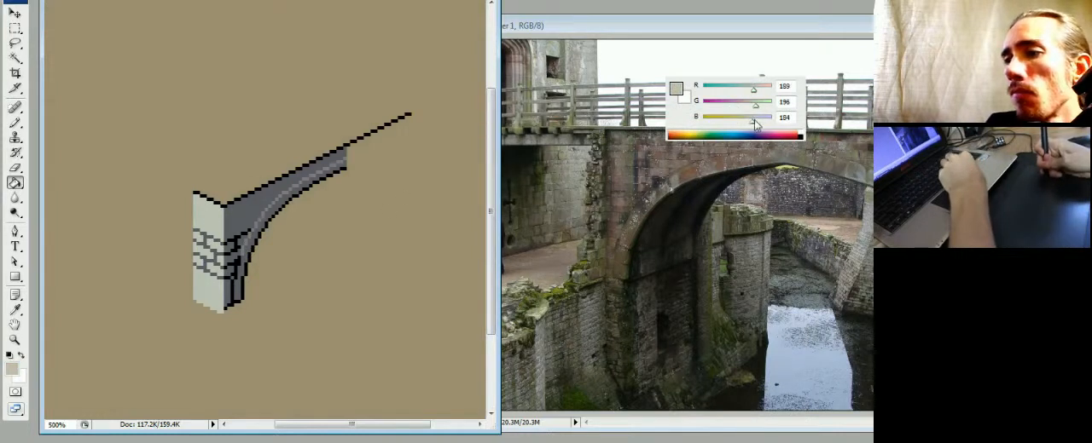
pyautogui.click(763, 121)
pyautogui.click(764, 106)
pyautogui.click(762, 89)
pyautogui.click(764, 88)
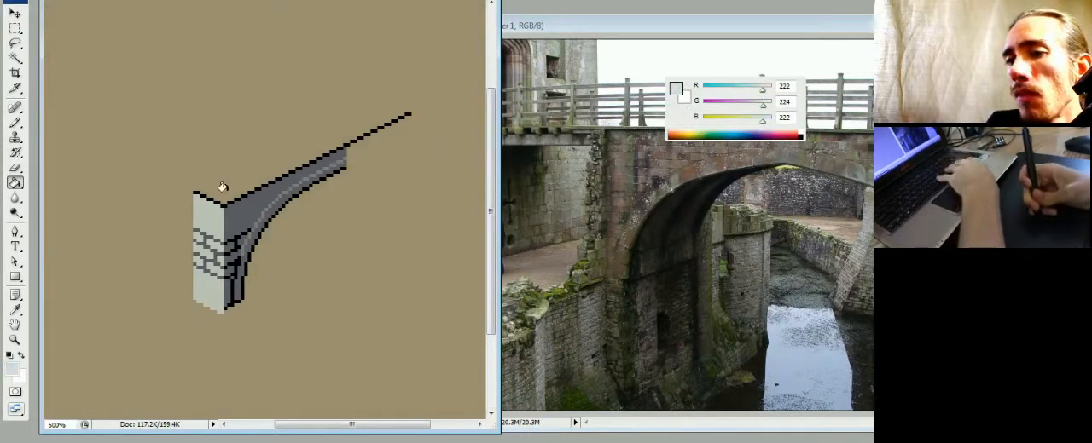
pyautogui.press('b')
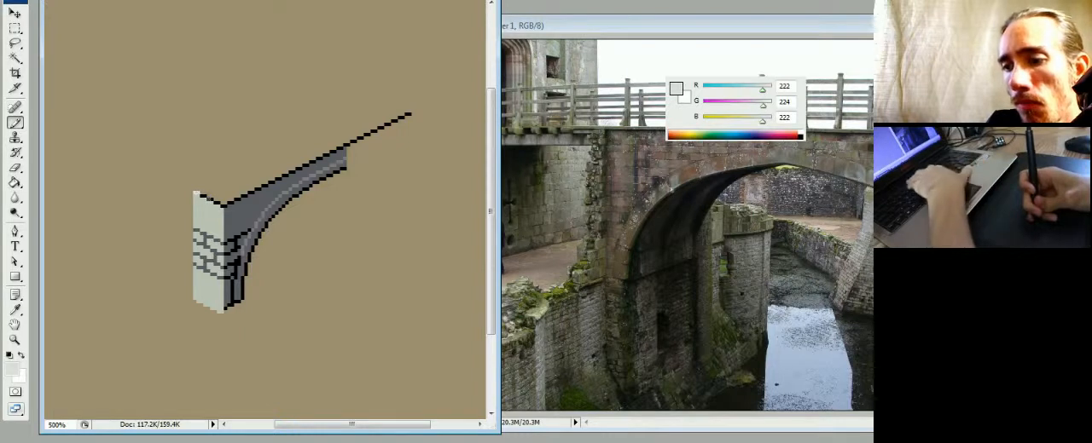
pyautogui.press('F6')
pyautogui.press('F7')
pyautogui.press('F7')
pyautogui.press('F6')
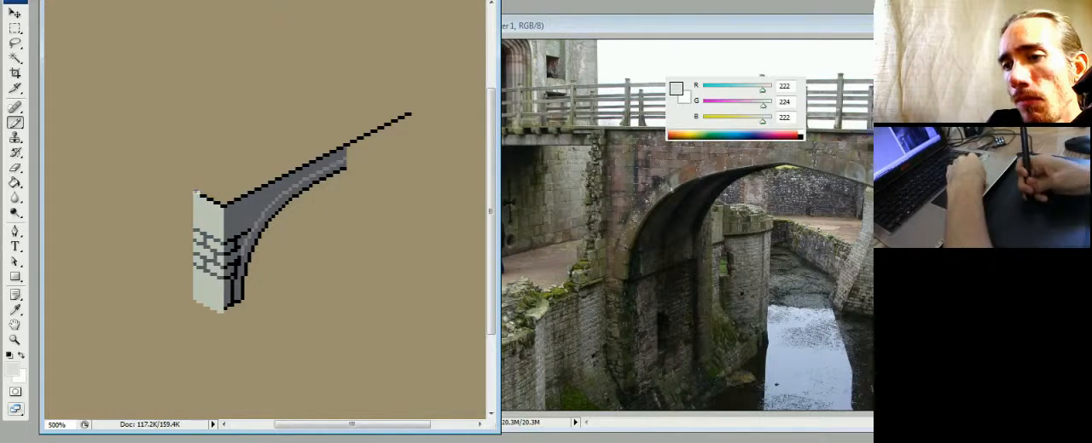
pyautogui.keyDown('shift'); pyautogui.click(378, 102); pyautogui.keyUp('shift')
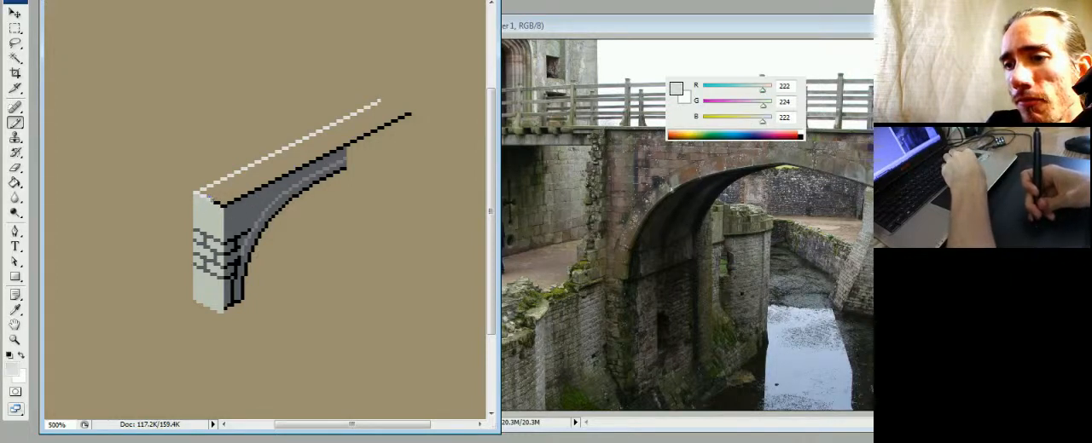
pyautogui.click(178, 172)
pyautogui.keyDown('shift'); pyautogui.click(345, 86); pyautogui.keyUp('shift')
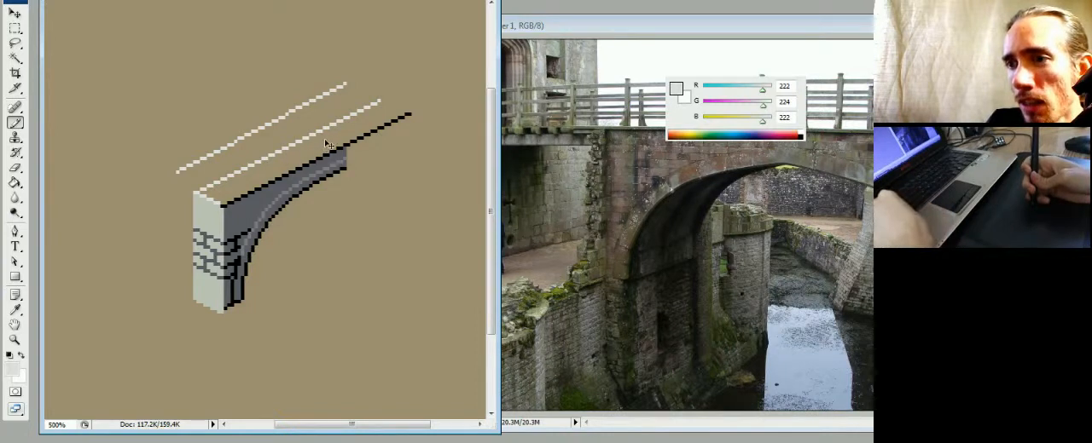
pyautogui.hotkey('ctrl', 'z')
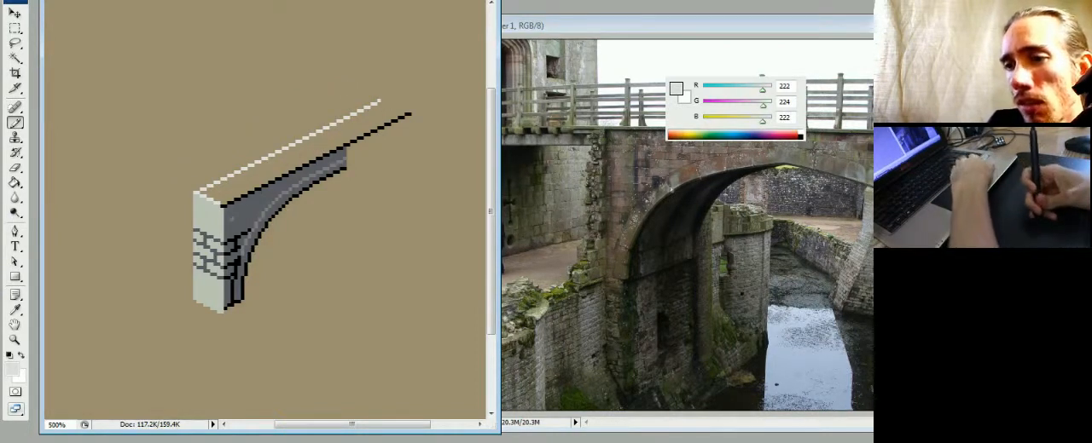
# - Recolour the black front edge of the bridge deck with light grey and close the deck outline at its far end
pyautogui.moveTo(222, 204); pyautogui.dragTo(226, 205)
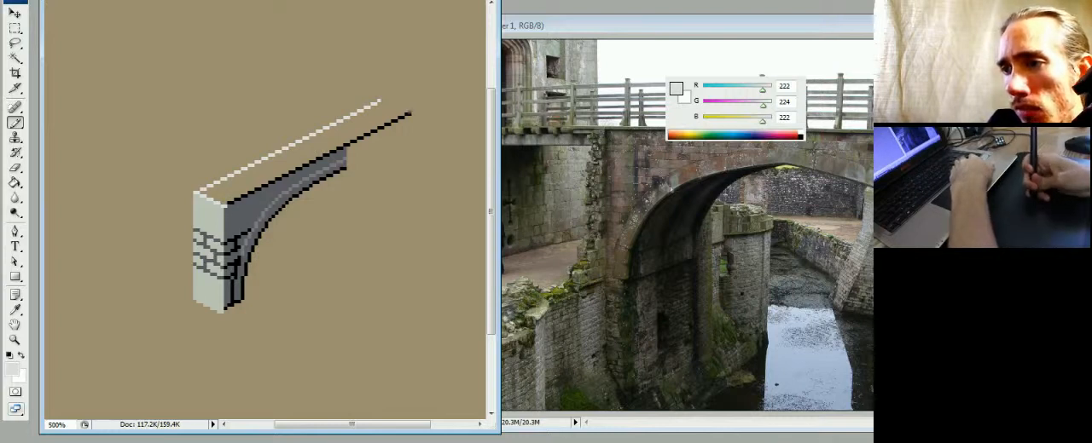
pyautogui.keyDown('shift'); pyautogui.click(409, 114); pyautogui.keyUp('shift')
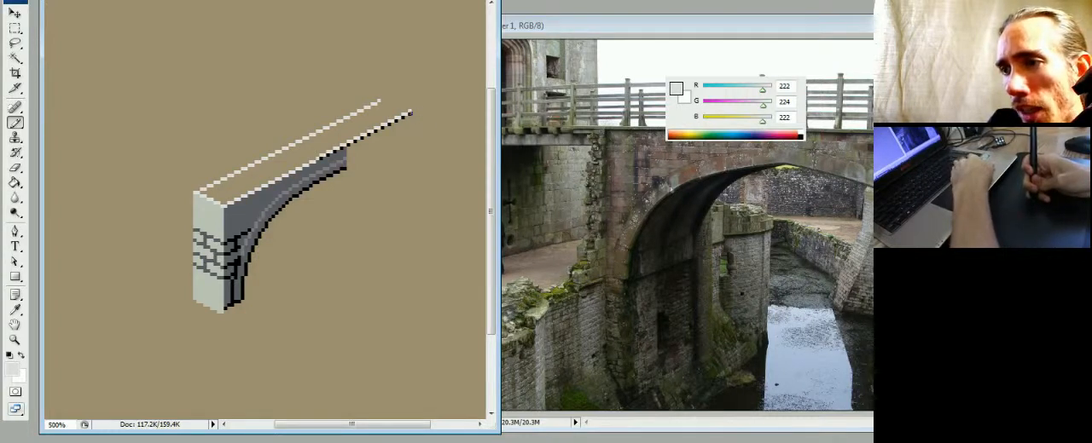
pyautogui.click(322, 156)
pyautogui.keyDown('shift'); pyautogui.click(409, 114); pyautogui.keyUp('shift')
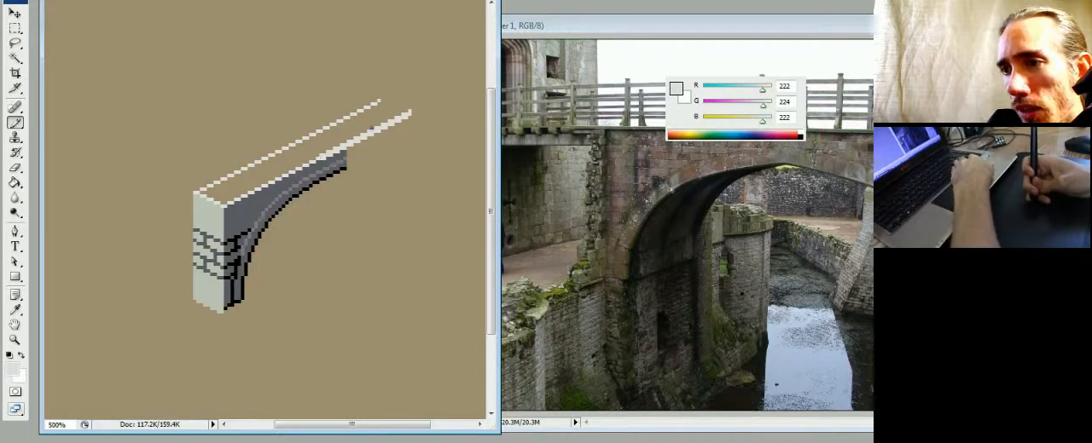
pyautogui.hotkey('ctrl', 'z')
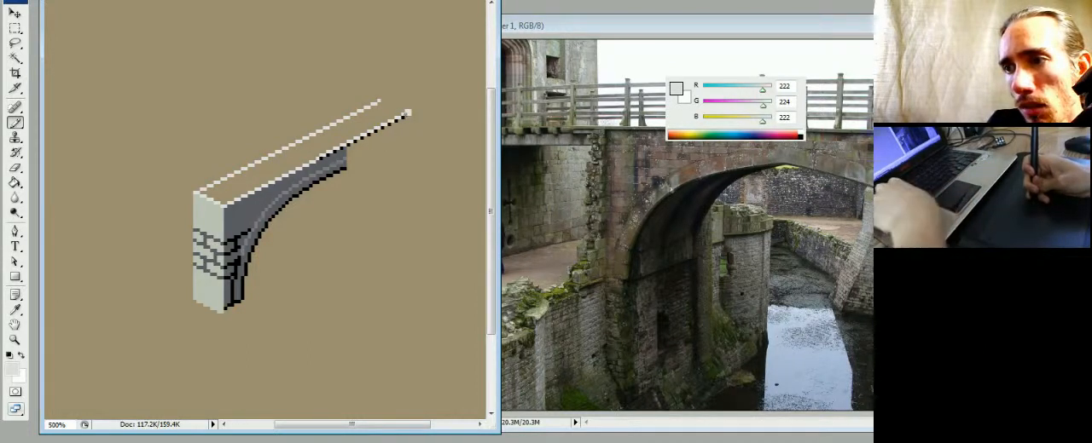
pyautogui.hotkey('ctrl', 'z')
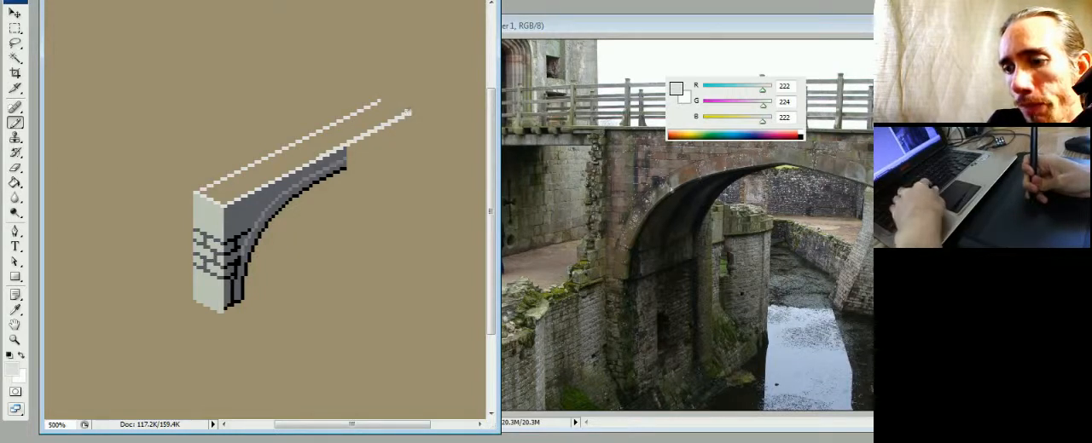
pyautogui.press('e')
pyautogui.press('b')
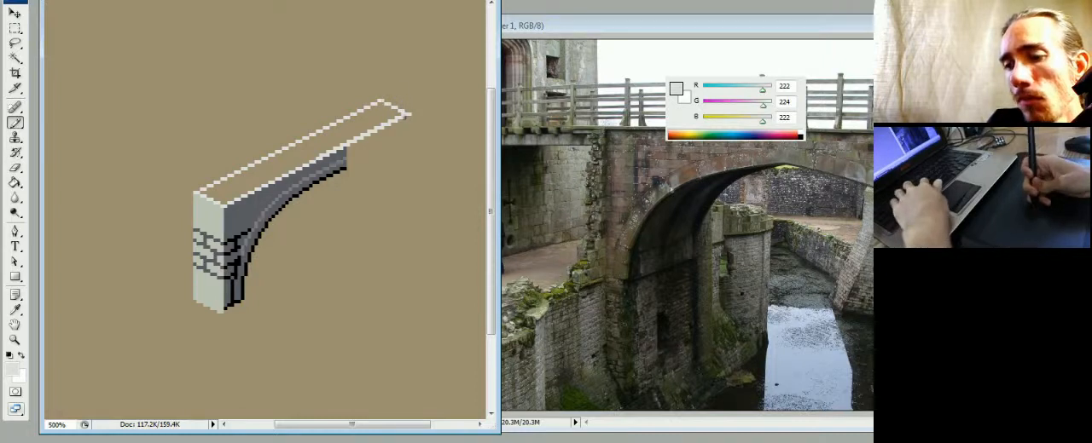
# - Fill the inside of the closed bridge deck outline with light grey of RGB 222, 224, 222, leaving the background tan
pyautogui.press('g')
pyautogui.hotkey('ctrl', 'd')
pyautogui.click(359, 127)
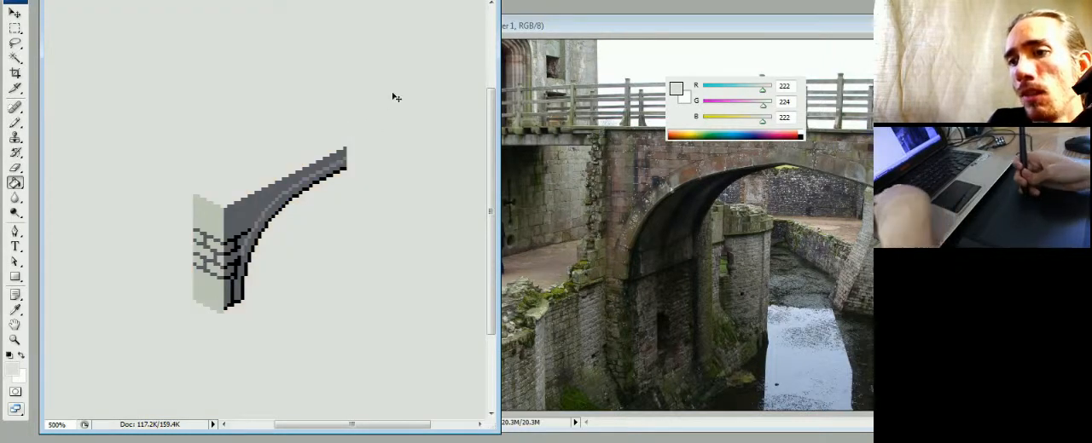
pyautogui.hotkey('ctrl', 'alt', 'z')
pyautogui.hotkey('ctrl', 'alt', 'z')
pyautogui.click(341, 133)
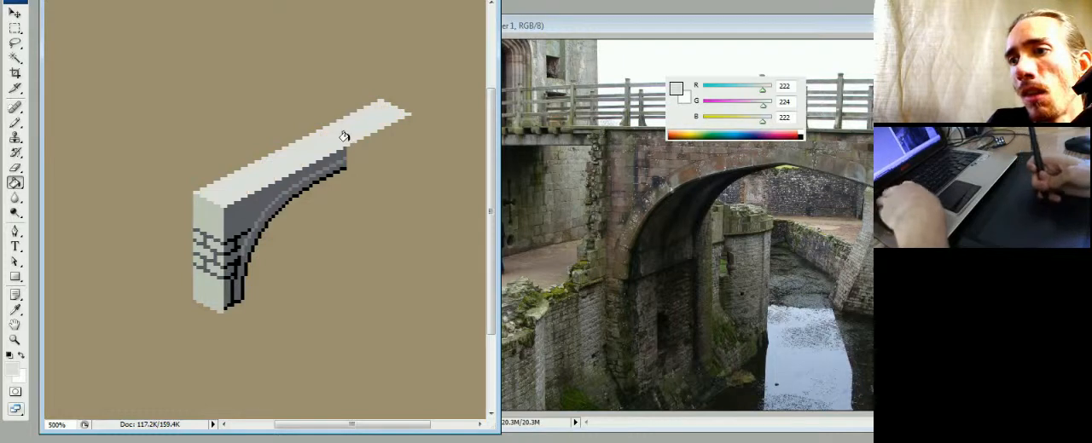
pyautogui.hotkey('ctrl', 'd')
pyautogui.press('b')
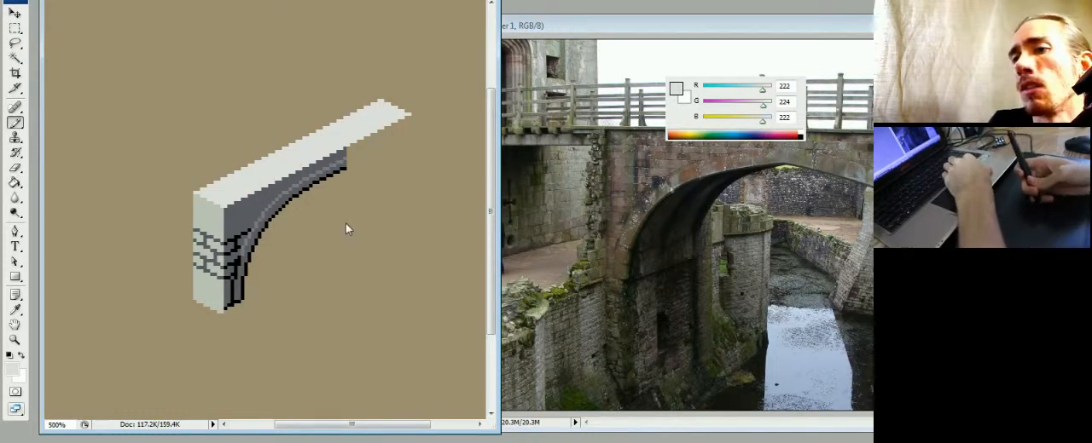
# - Touch up the pier's dark front face at the foot of the arch, using sampled black and dark grey of RGB 92, 92, 99
pyautogui.keyDown('alt'); pyautogui.click(245, 282); pyautogui.keyUp('alt')
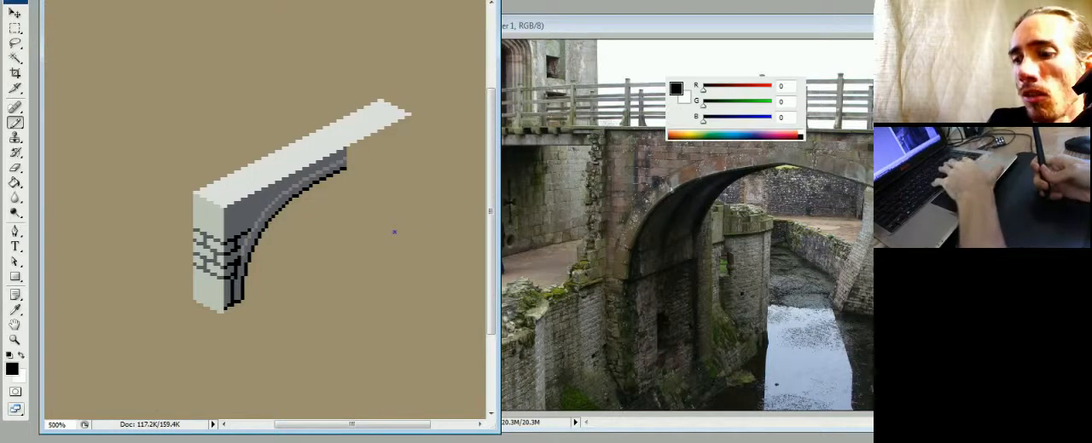
pyautogui.keyDown('alt'); pyautogui.click(345, 154); pyautogui.keyUp('alt')
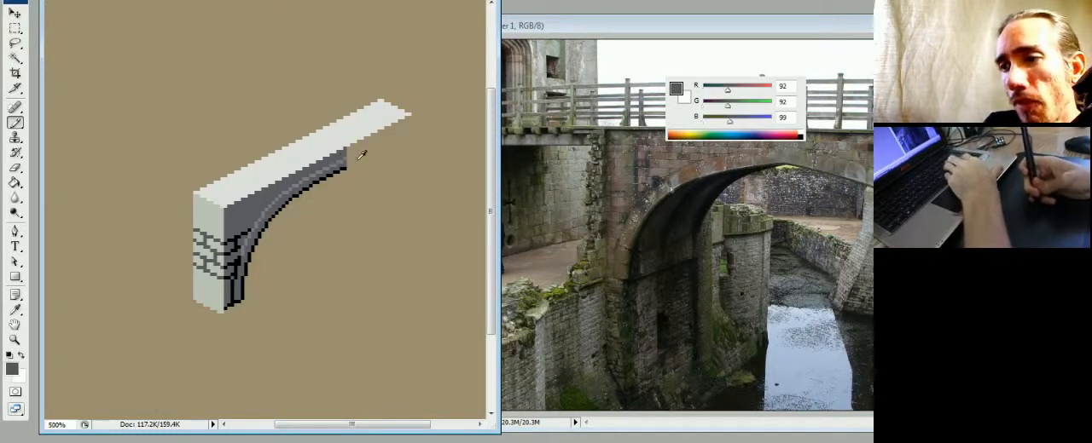
pyautogui.keyDown('alt'); pyautogui.click(251, 290); pyautogui.keyUp('alt')
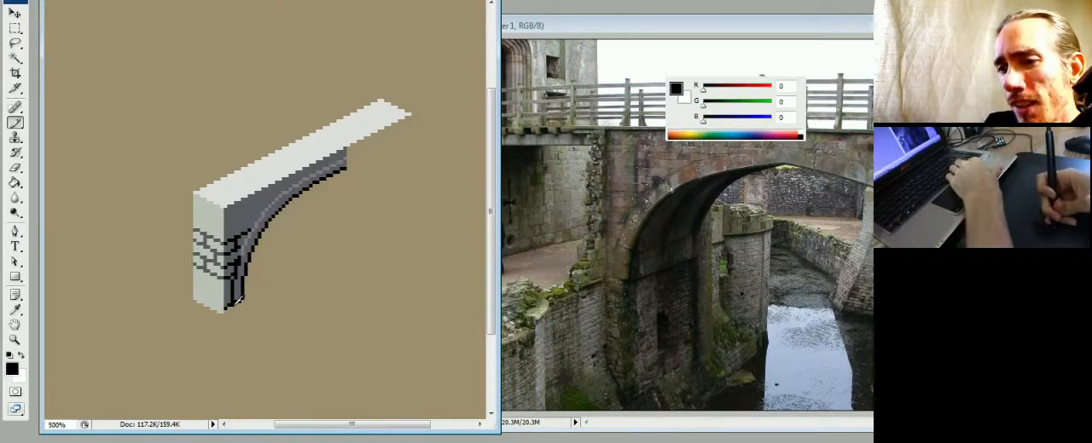
pyautogui.keyDown('alt'); pyautogui.click(232, 290); pyautogui.keyUp('alt')
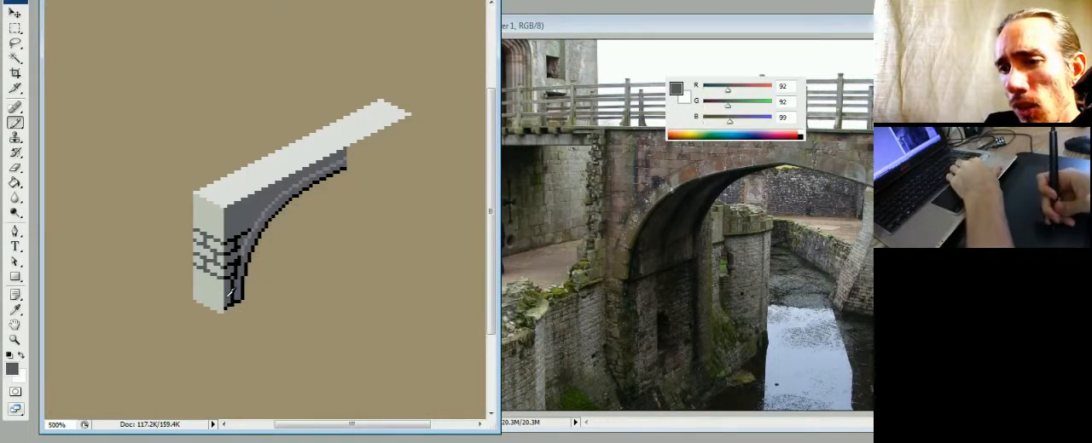
# - Trim the base of the pier's light side face to a clean isometric diagonal and recolour the front face's bottom edge dark grey
pyautogui.press('e')
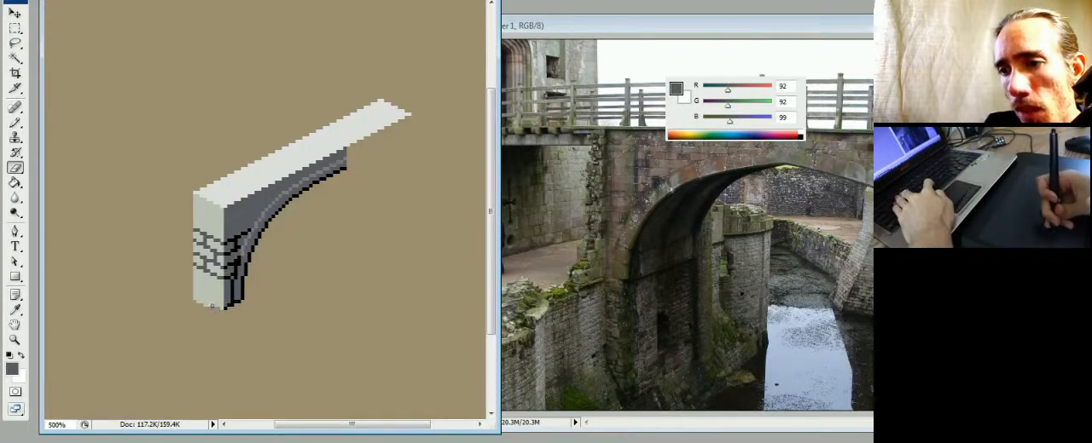
pyautogui.press('b')
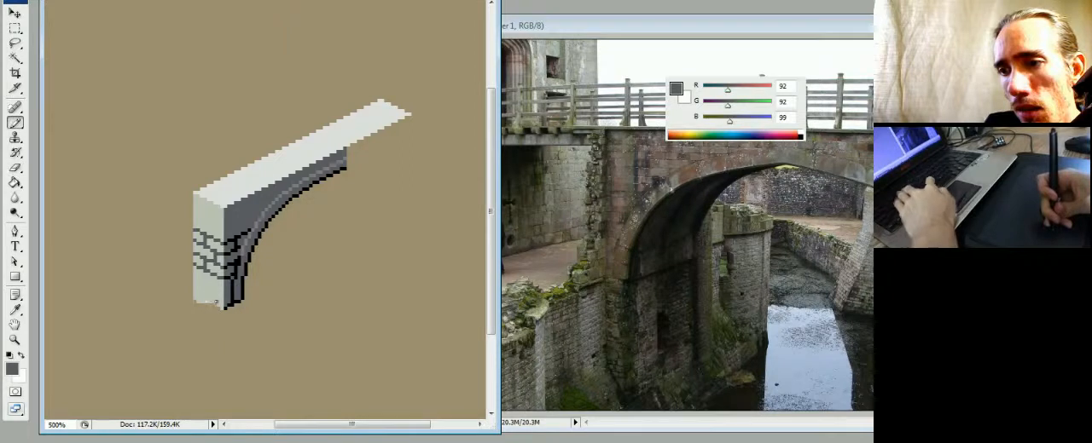
pyautogui.keyDown('alt'); pyautogui.click(220, 292); pyautogui.keyUp('alt')
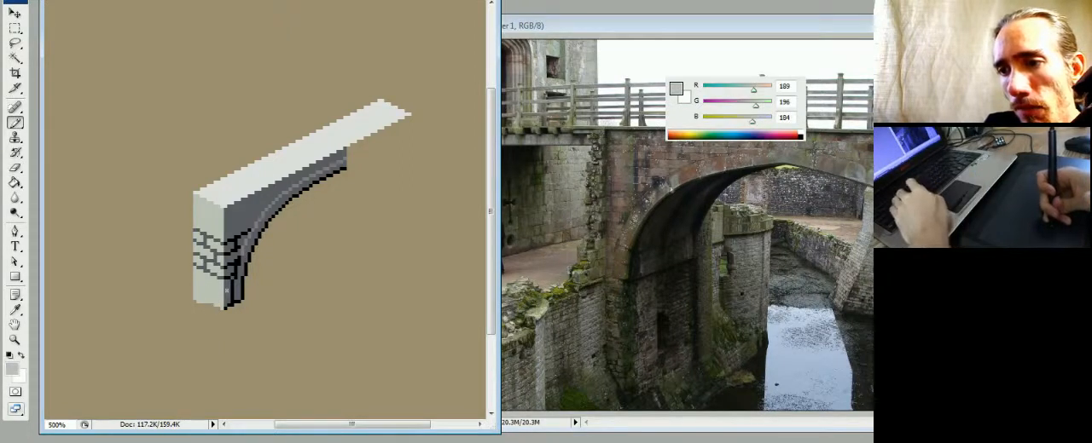
pyautogui.press('e')
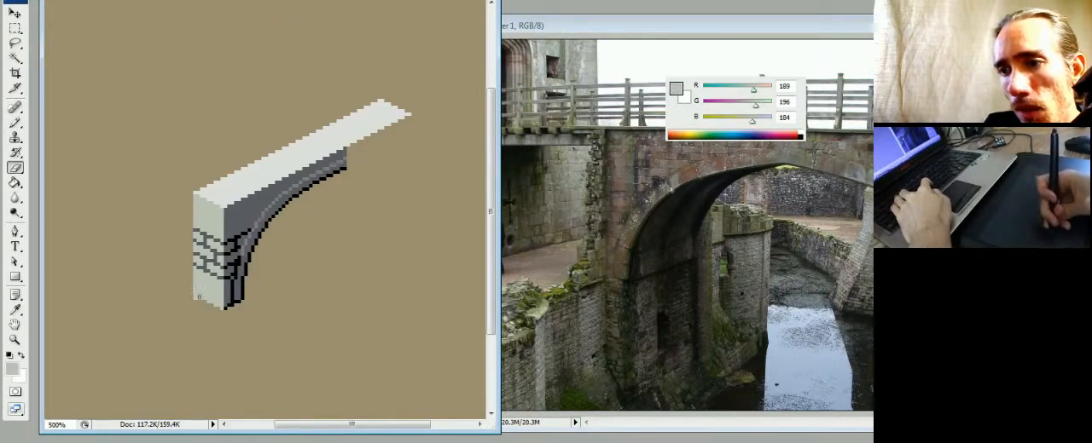
pyautogui.press('b')
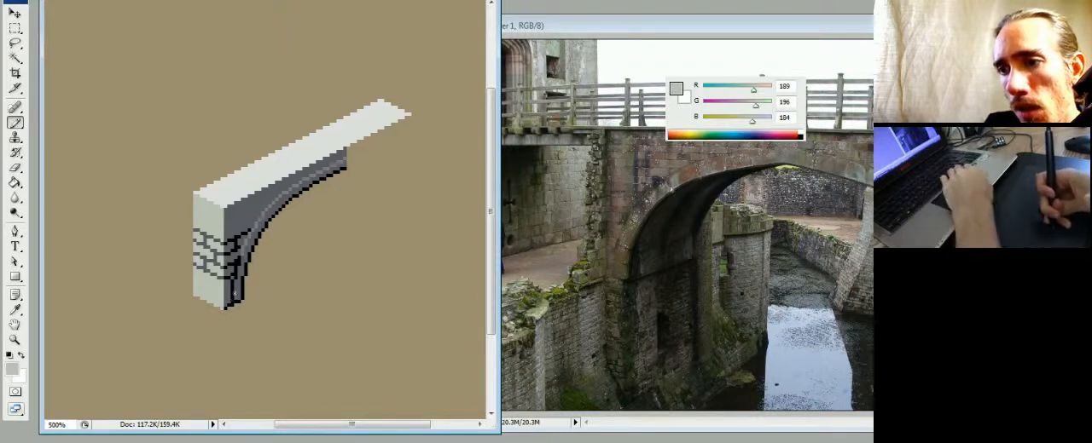
pyautogui.keyDown('alt'); pyautogui.click(232, 292); pyautogui.keyUp('alt')
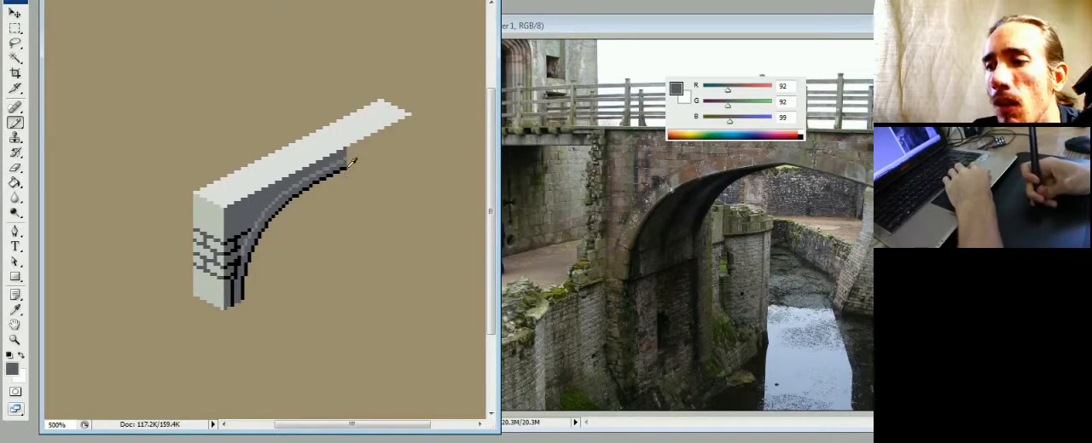
# - Continue the black arch outline from its crown in a curve down to the bridge's far side
pyautogui.keyDown('alt'); pyautogui.click(343, 169); pyautogui.keyUp('alt')
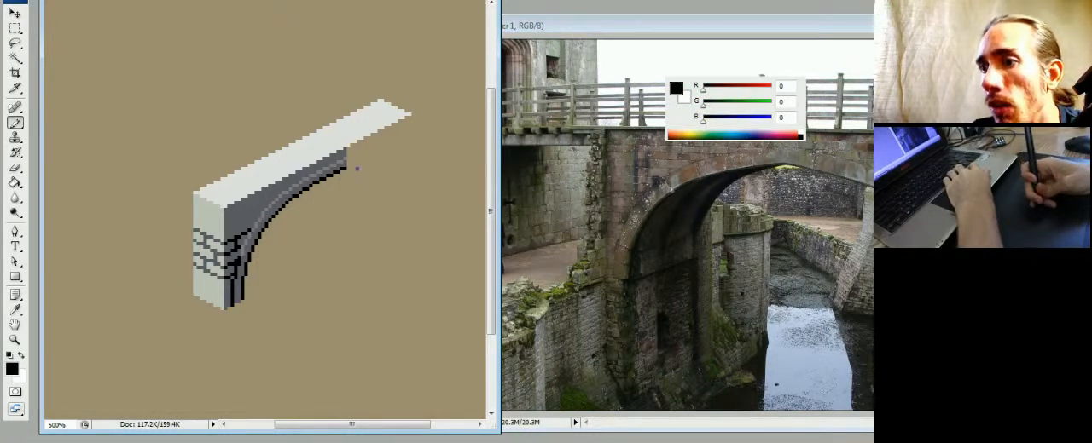
pyautogui.moveTo(339, 170)
pyautogui.mouseDown()
pyautogui.moveTo(380, 177)
pyautogui.moveTo(396, 215)
pyautogui.mouseUp()
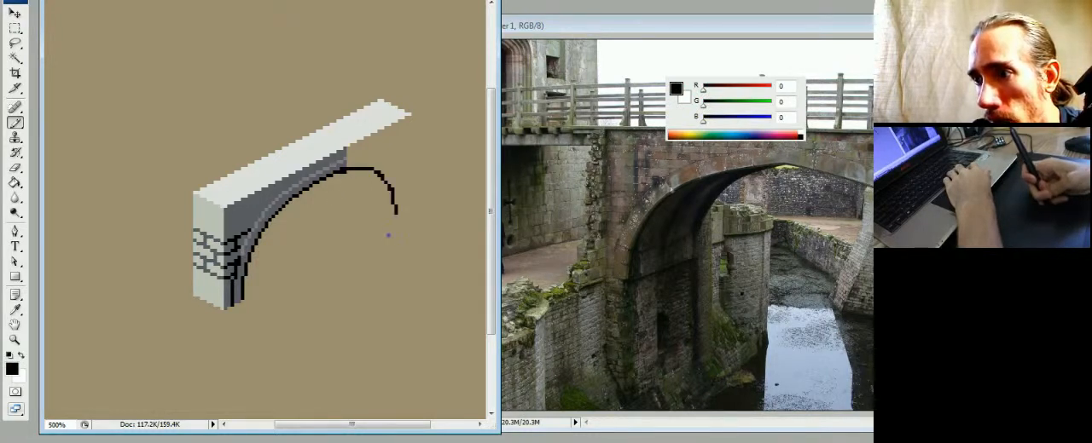
# - Draw a thin isometric ground guideline in dark grey of RGB 92, 92, 99 from the near arch foot to just past the arch's far end
pyautogui.keyDown('alt'); pyautogui.click(245, 295); pyautogui.keyUp('alt')
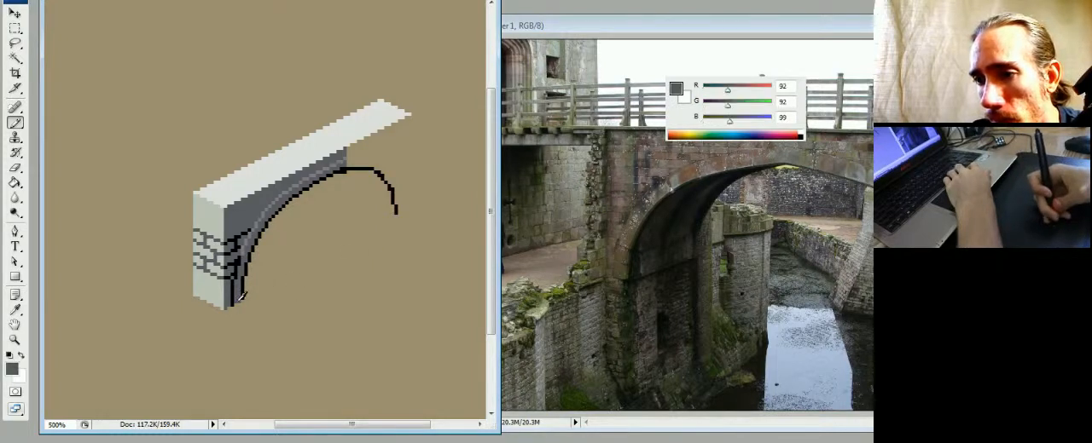
pyautogui.keyDown('shift'); pyautogui.click(406, 212); pyautogui.keyUp('shift')
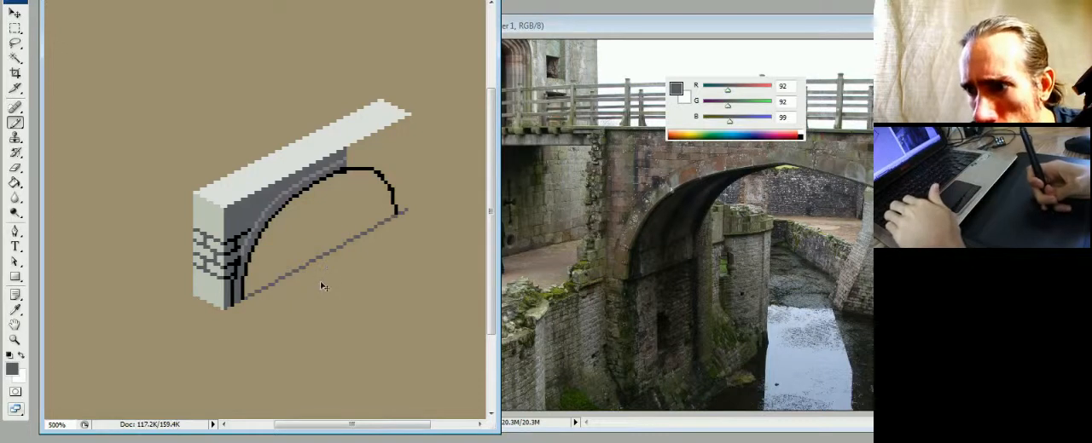
pyautogui.hotkey('ctrl', 'z')
pyautogui.click(409, 213)
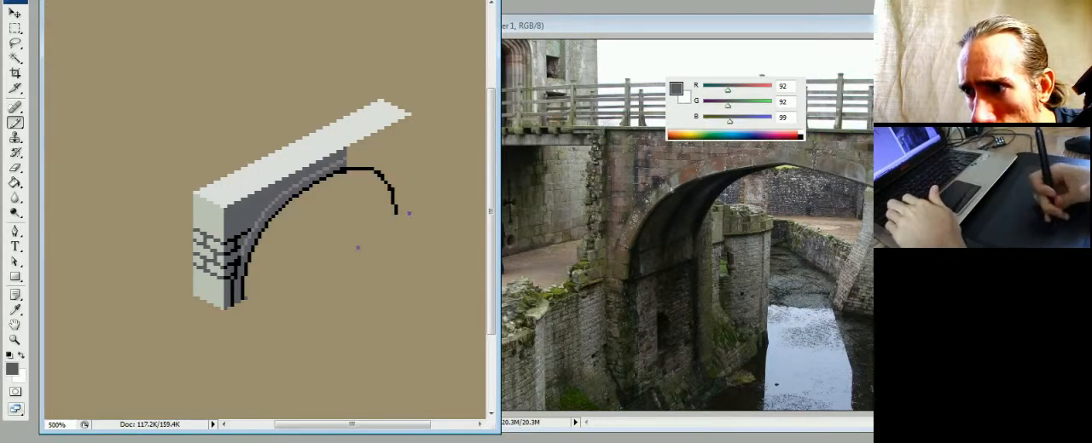
pyautogui.keyDown('shift'); pyautogui.click(245, 297); pyautogui.keyUp('shift')
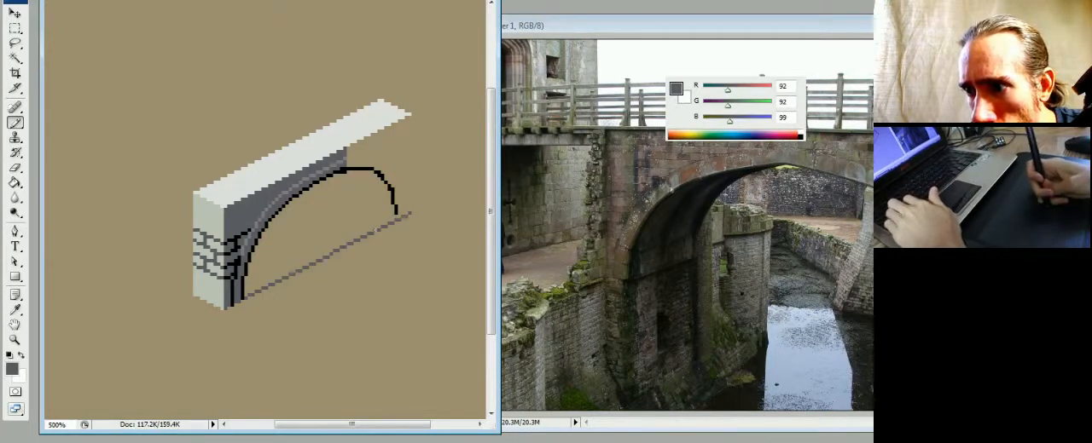
pyautogui.keyDown('shift'); pyautogui.click(409, 217); pyautogui.keyUp('shift')
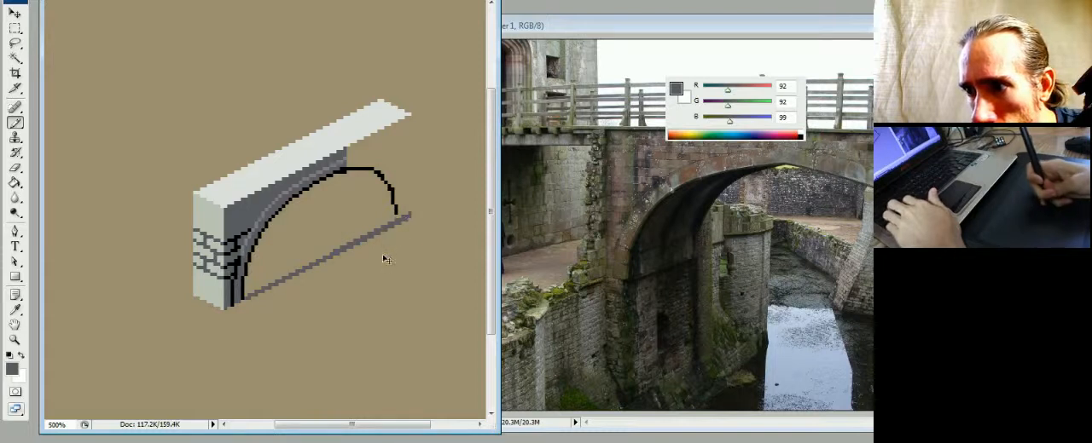
pyautogui.hotkey('ctrl', 'z')
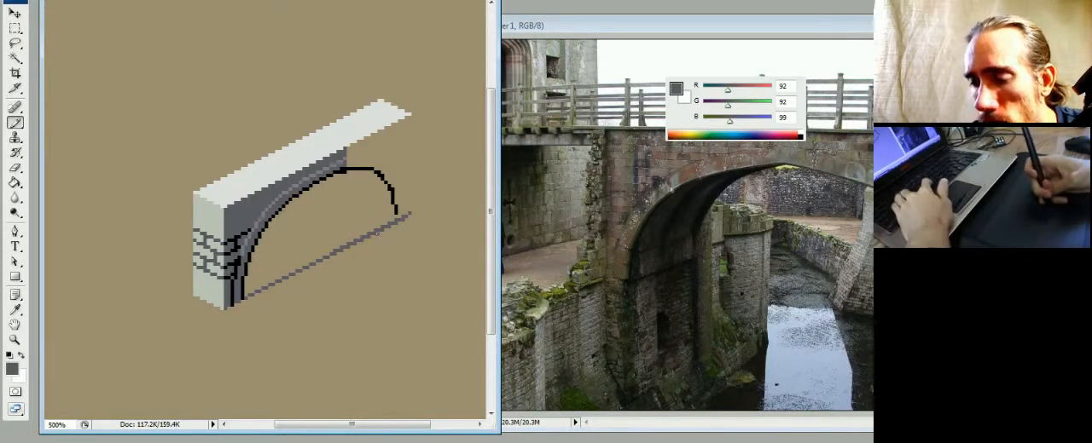
pyautogui.press('e')
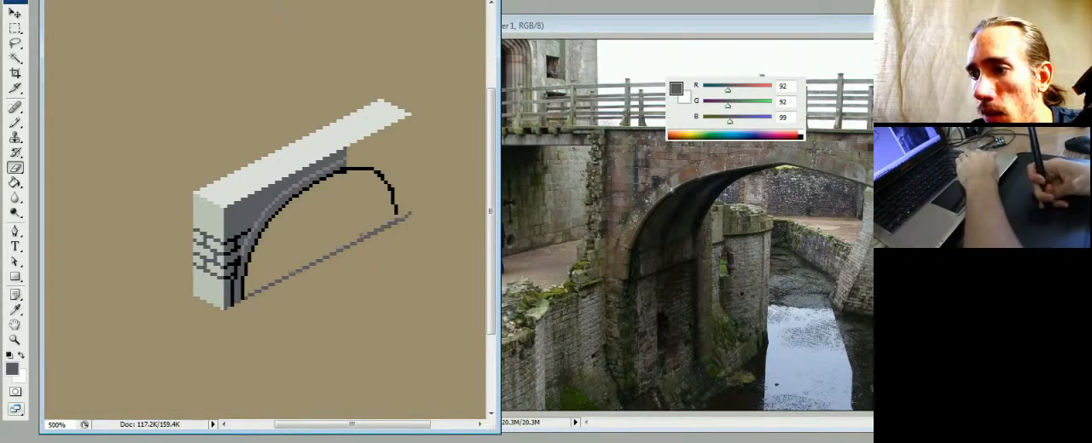
pyautogui.press('b')
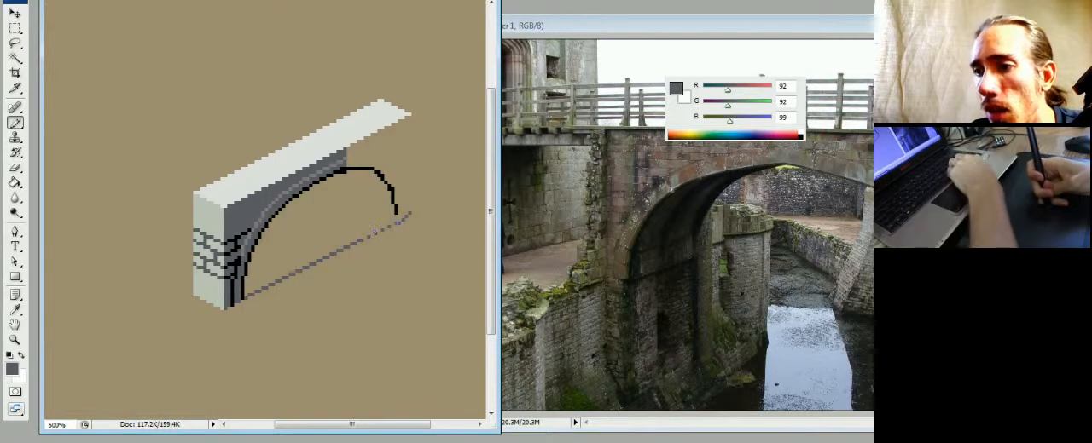
# - Extend the arch's far end in black down to the ground guideline and lengthen the dark grey guideline slightly beyond it
pyautogui.keyDown('alt'); pyautogui.click(402, 213); pyautogui.keyUp('alt')
pyautogui.click(396, 213)
pyautogui.keyDown('alt'); pyautogui.click(395, 208); pyautogui.keyUp('alt')
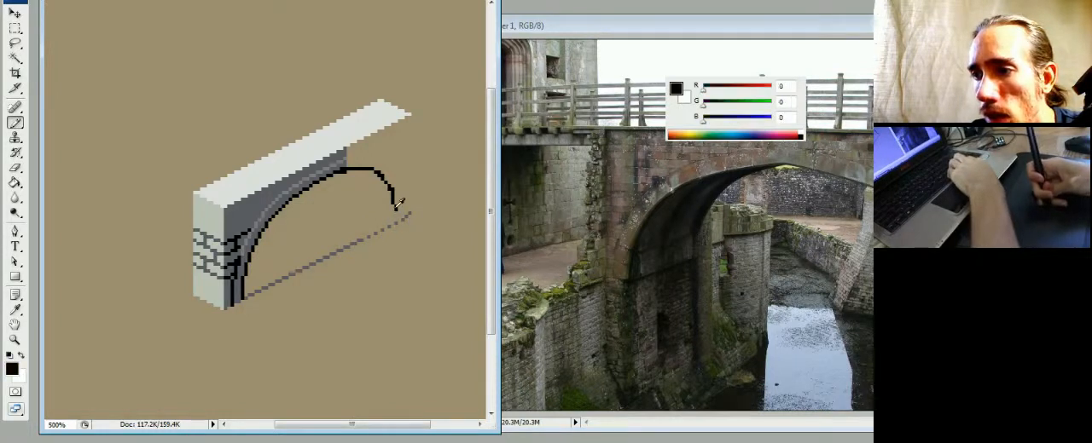
pyautogui.moveTo(396, 208); pyautogui.dragTo(396, 218)
pyautogui.keyDown('alt'); pyautogui.click(401, 220); pyautogui.keyUp('alt')
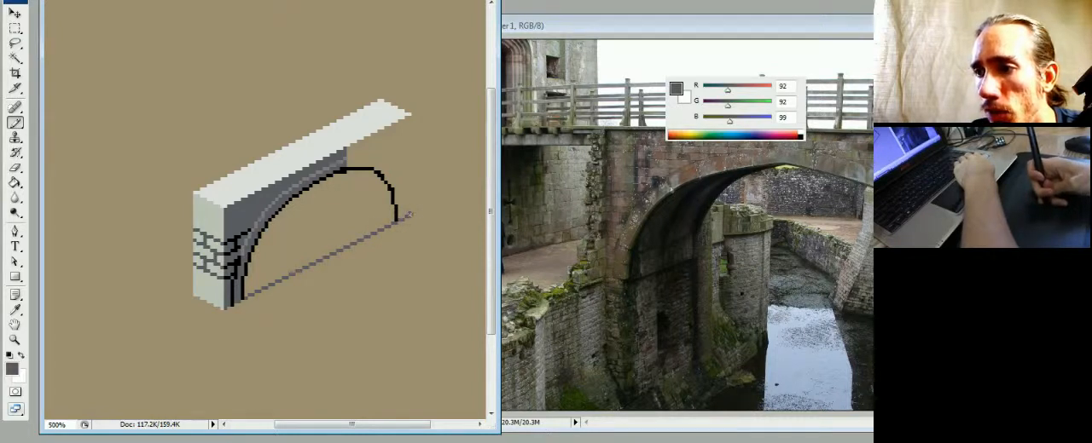
pyautogui.click(412, 214)
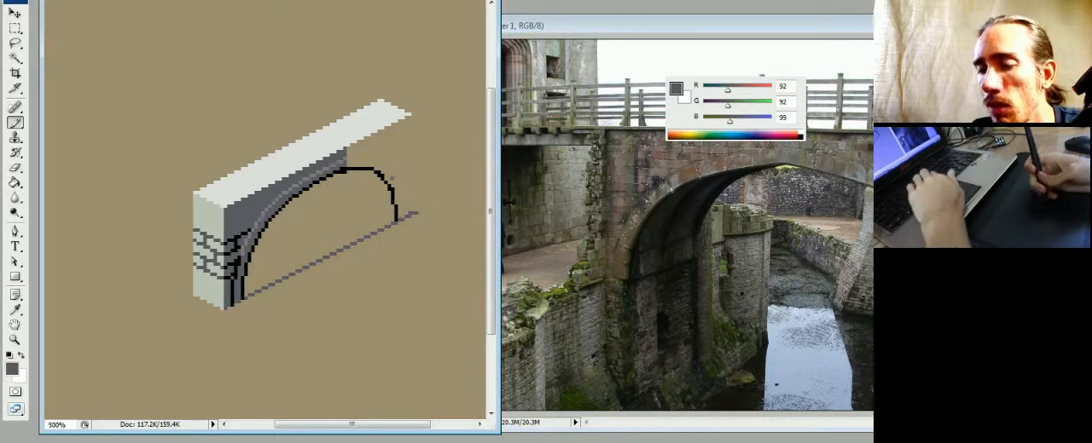